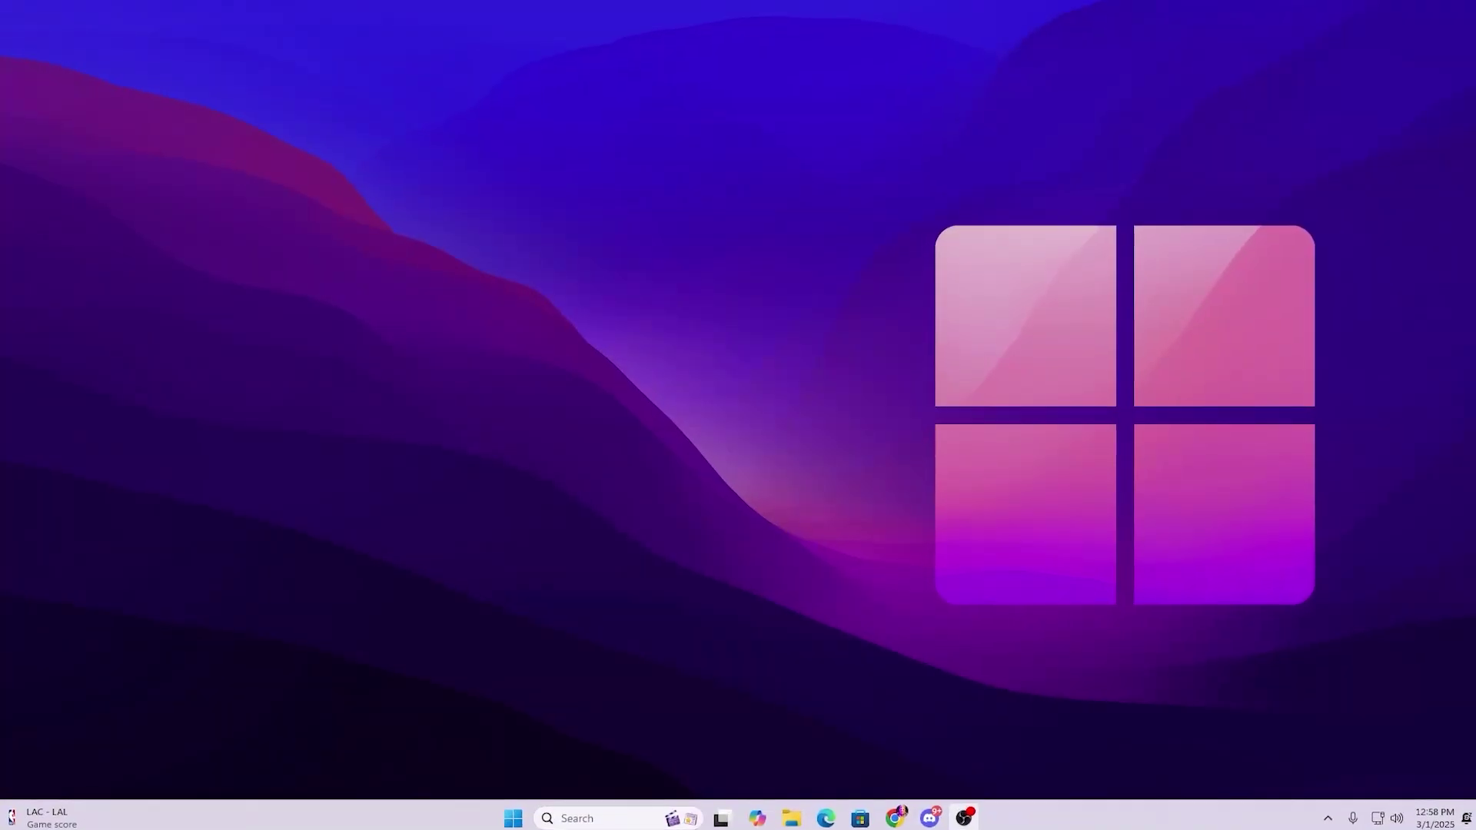
# Step: Find the Windows setting for deleting temporary files and open the Temporary files page of the storage settings
pyautogui.click(602, 813)
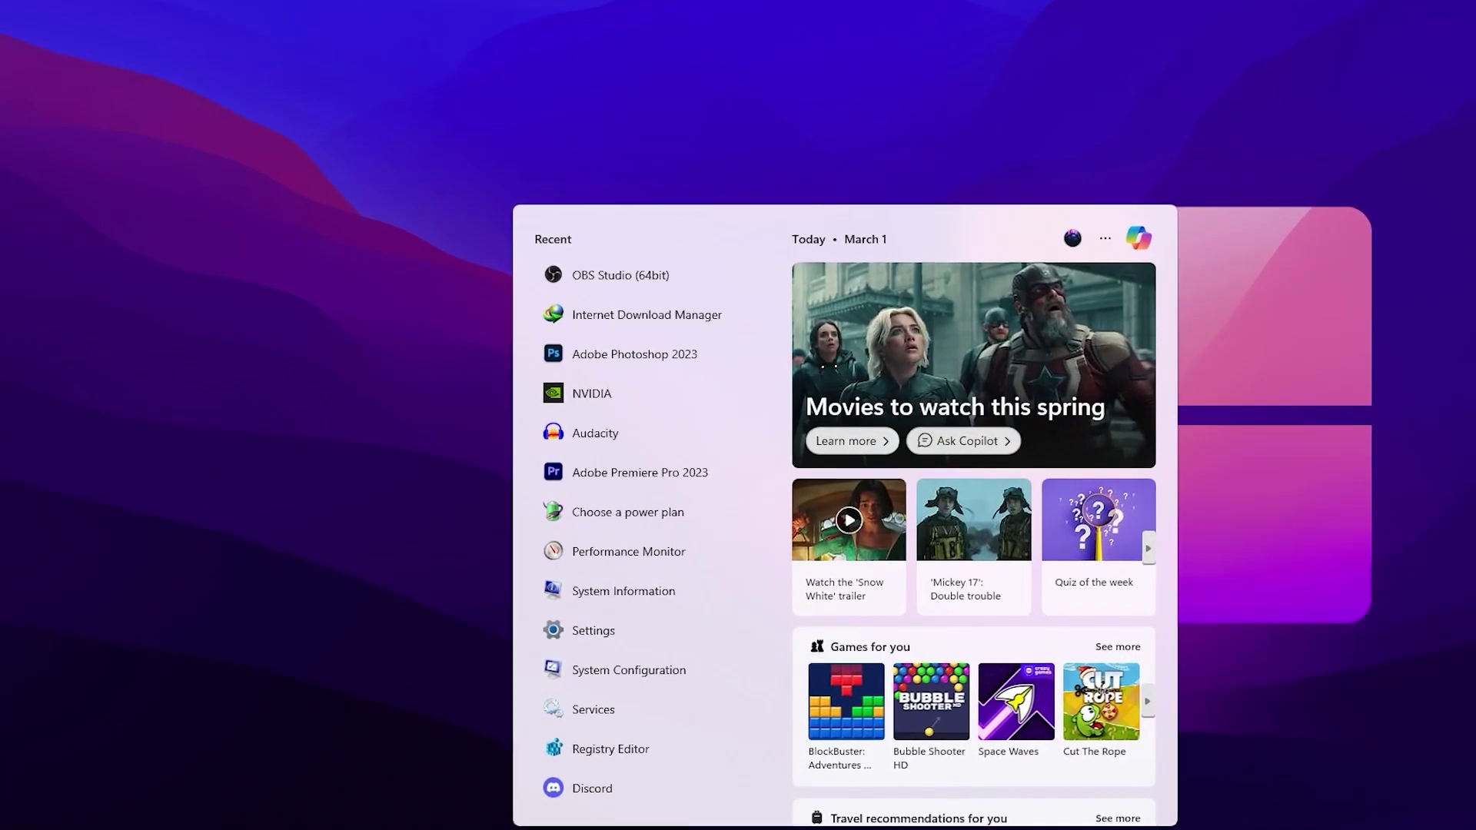
pyautogui.write('tem')
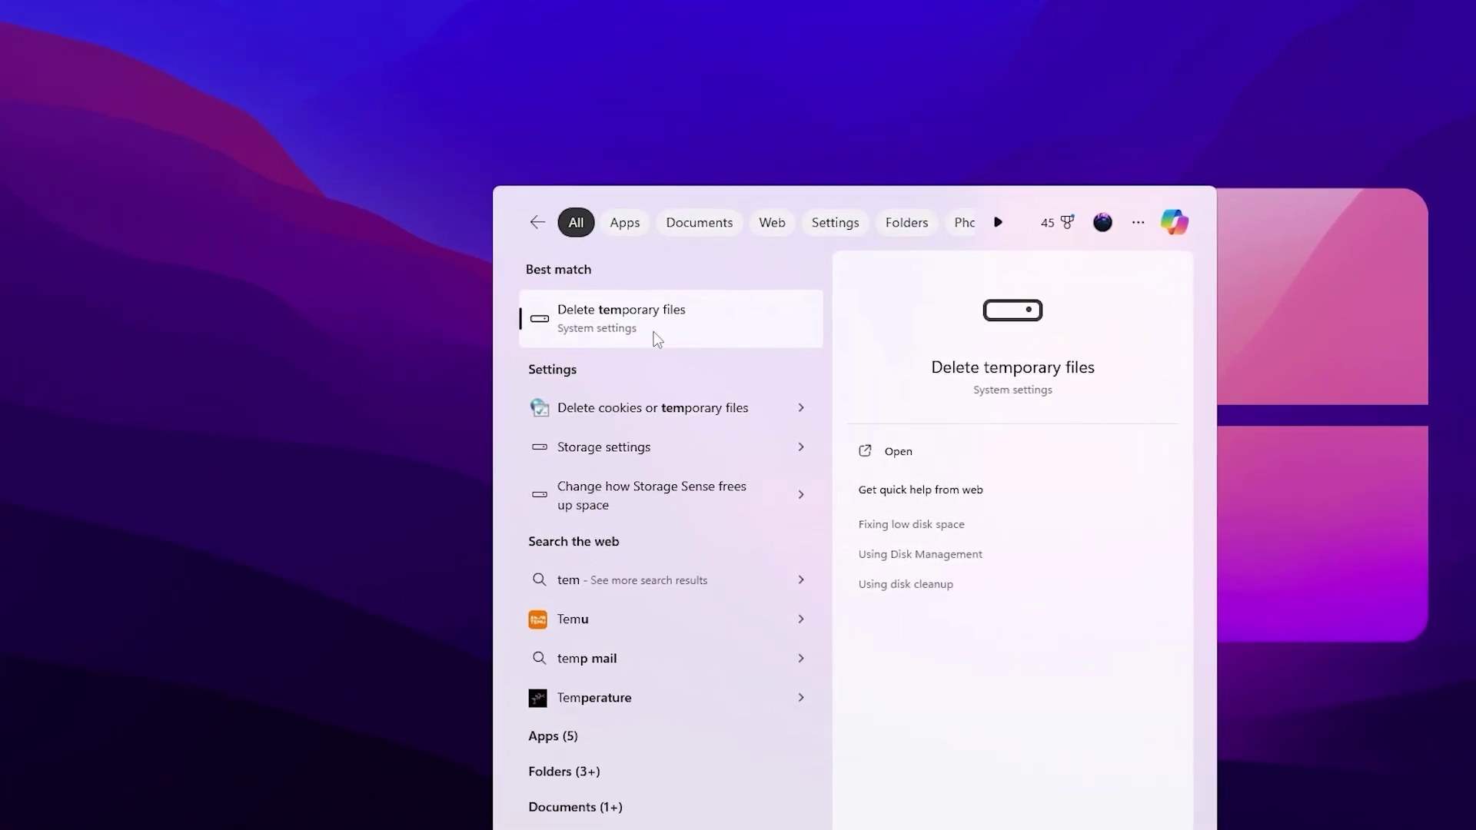
pyautogui.click(613, 315)
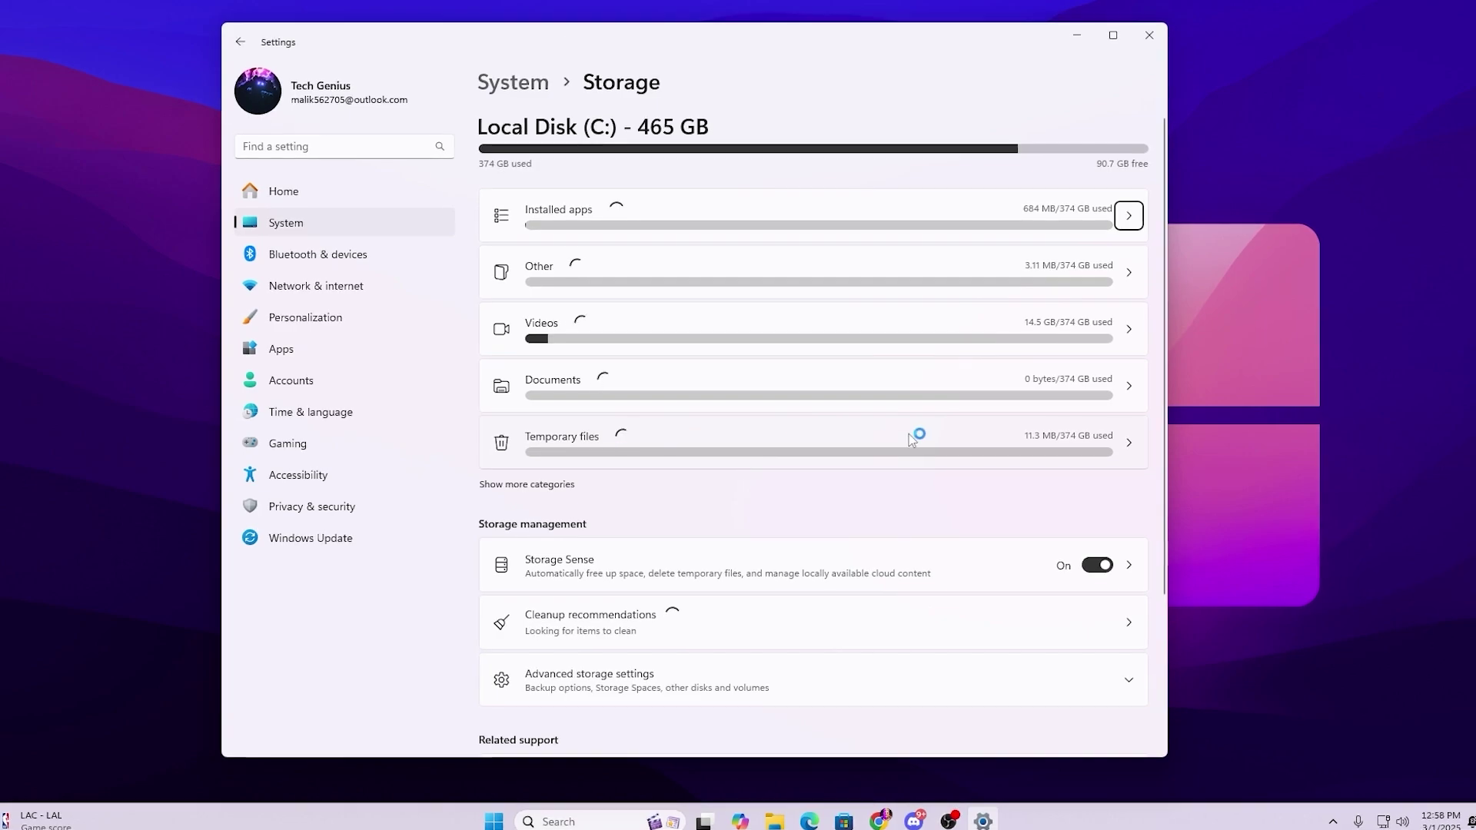
pyautogui.click(915, 433)
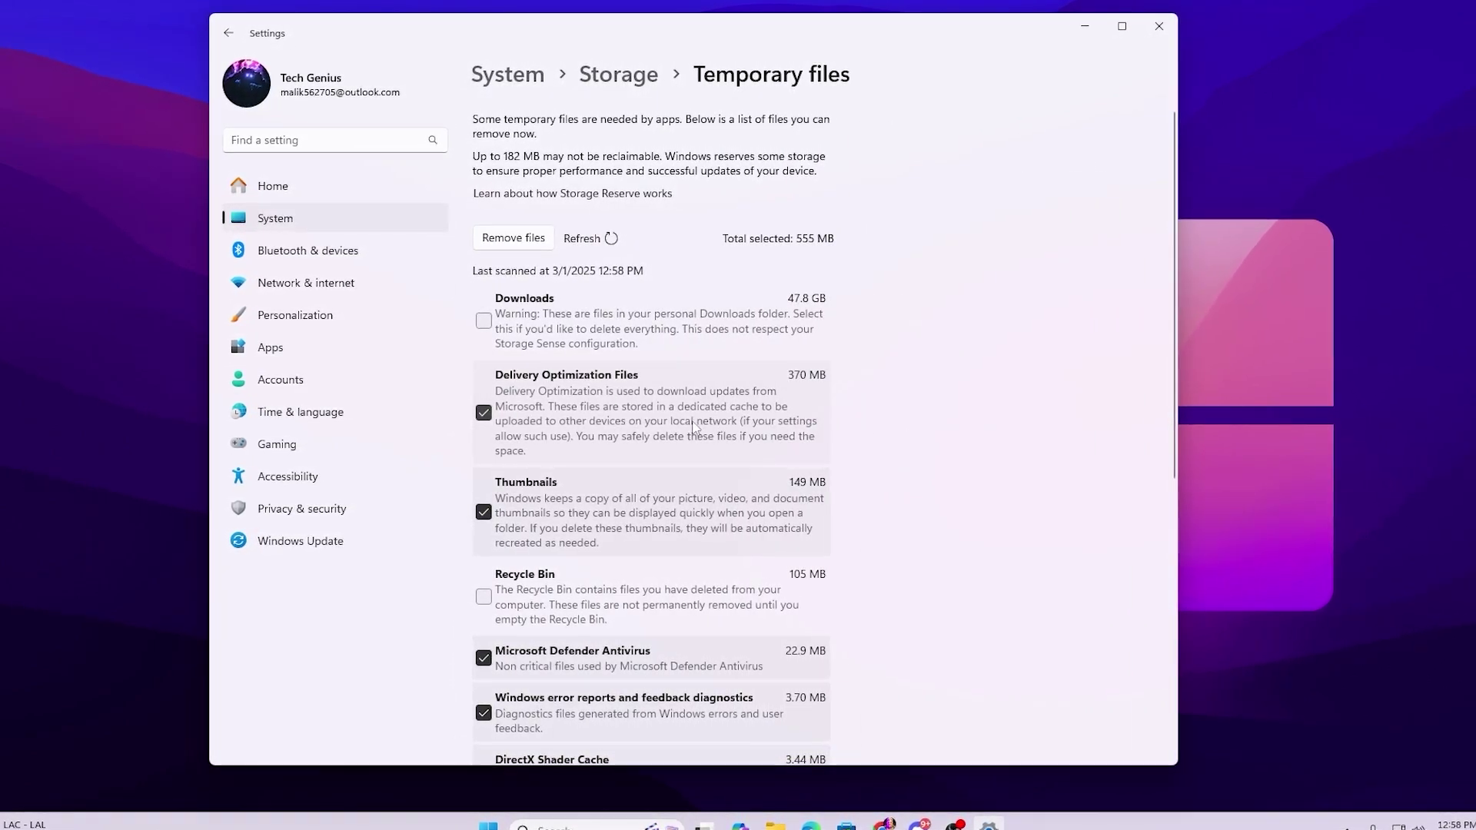
# Step: Add the Recycle Bin to the temporary file categories selected for cleanup, leaving Downloads out, and remove the selected files
pyautogui.scroll(-2, 574, 582)
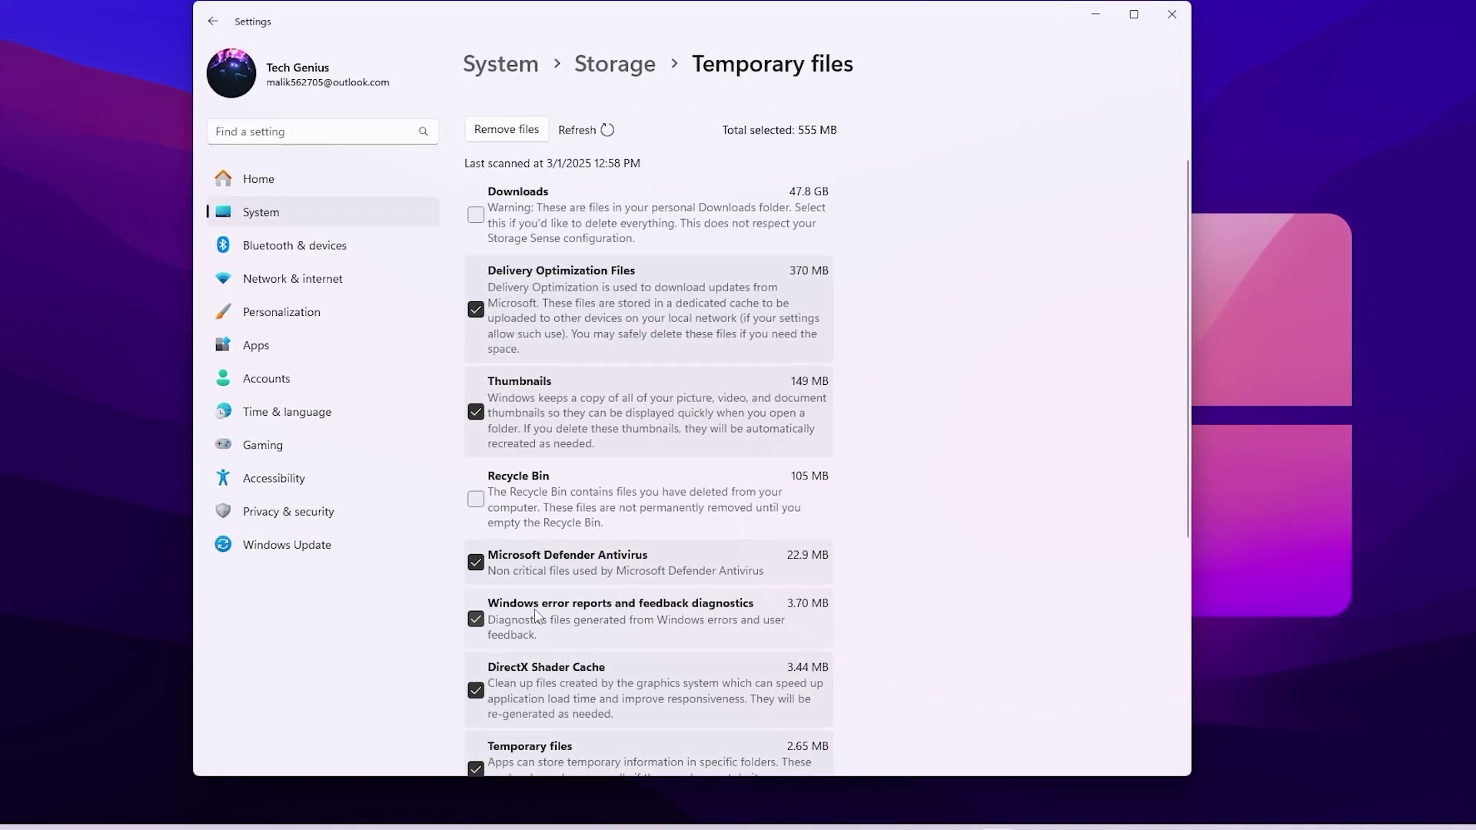
pyautogui.scroll(-2, 538, 615)
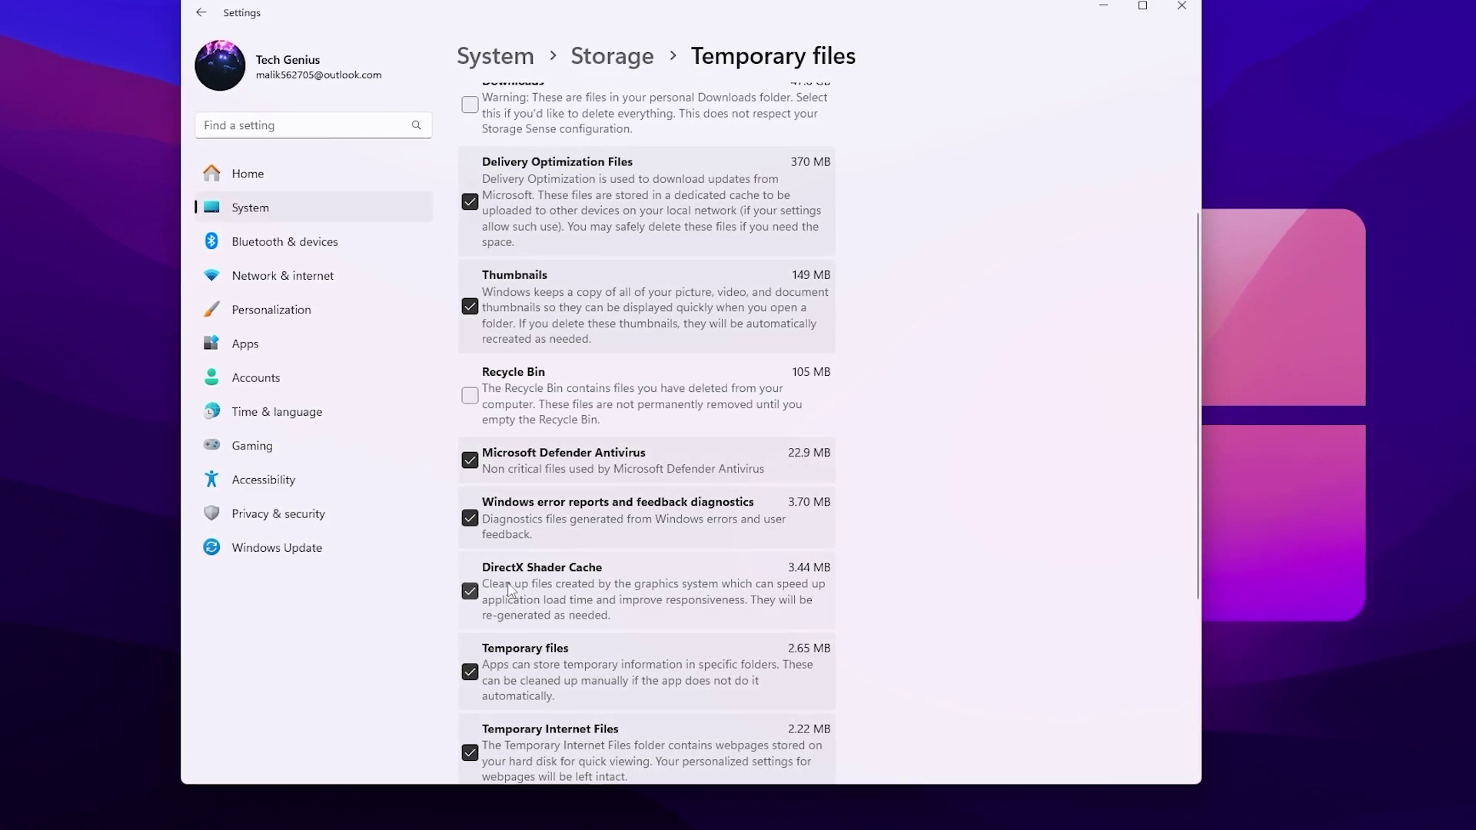
pyautogui.click(469, 395)
pyautogui.scroll(-3, 488, 677)
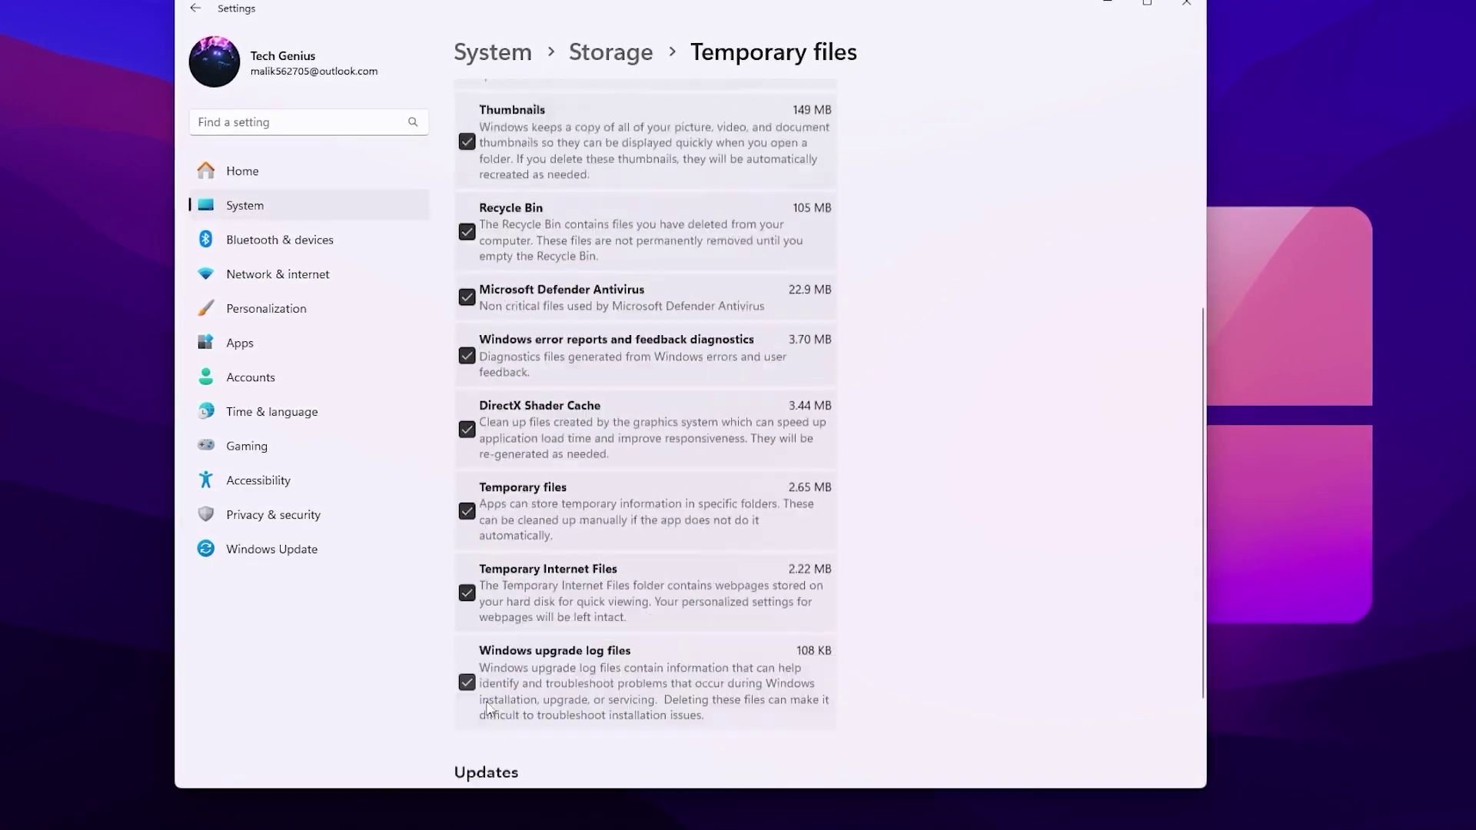
pyautogui.scroll(5, 487, 707)
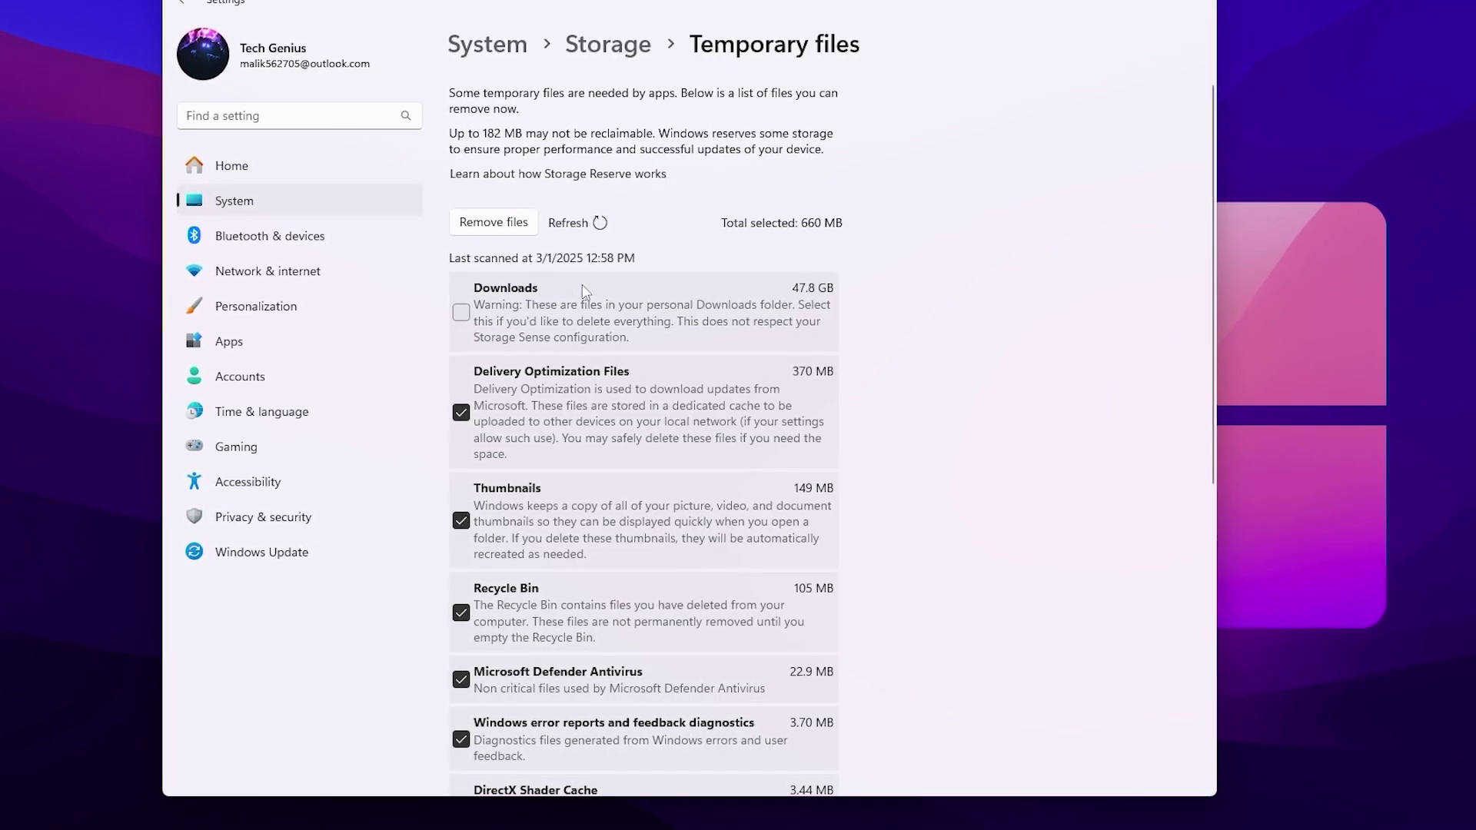
pyautogui.click(500, 226)
pyautogui.click(600, 439)
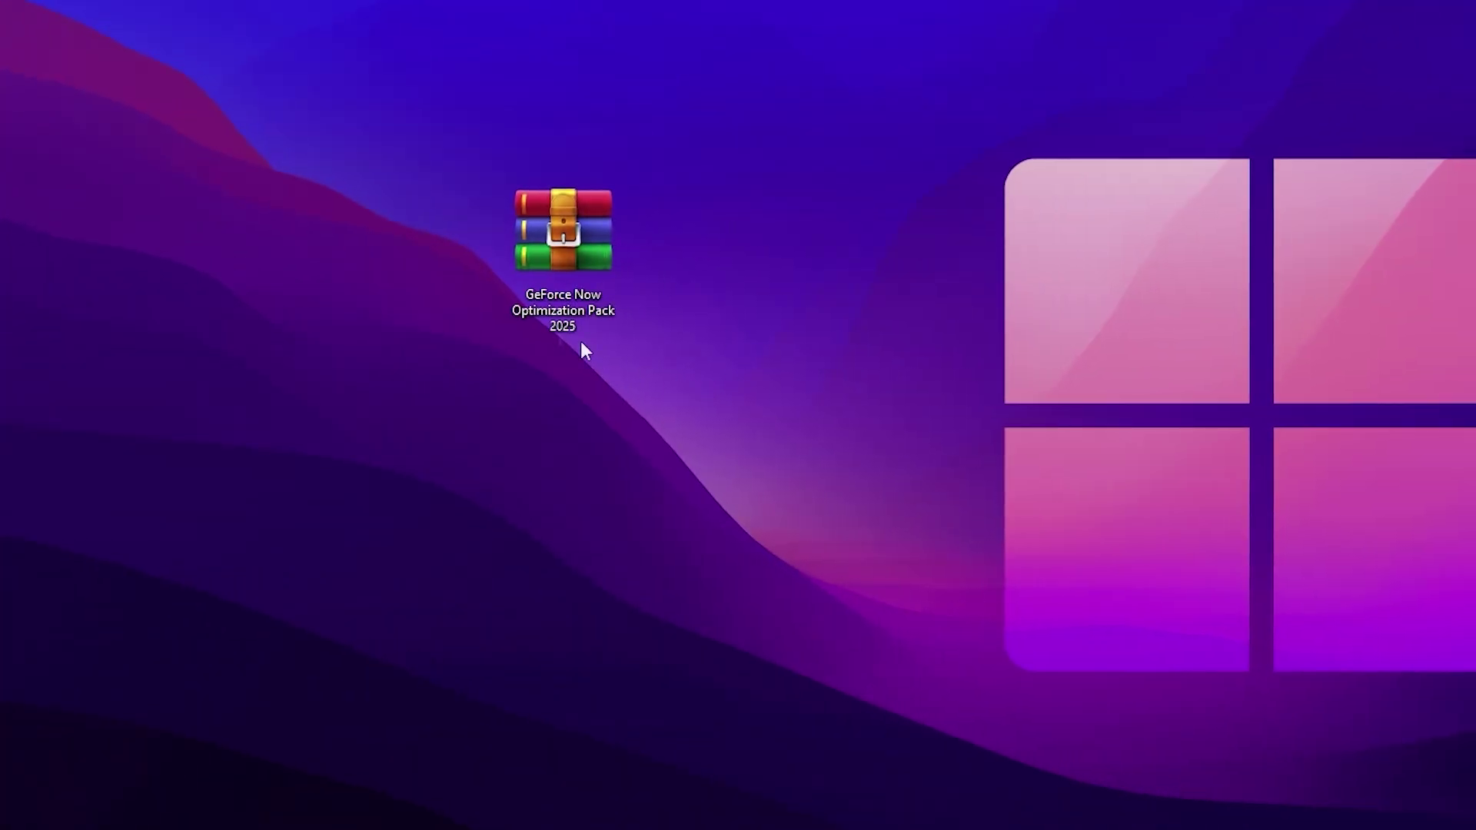
pyautogui.moveTo(270, 54); pyautogui.dragTo(790, 390)
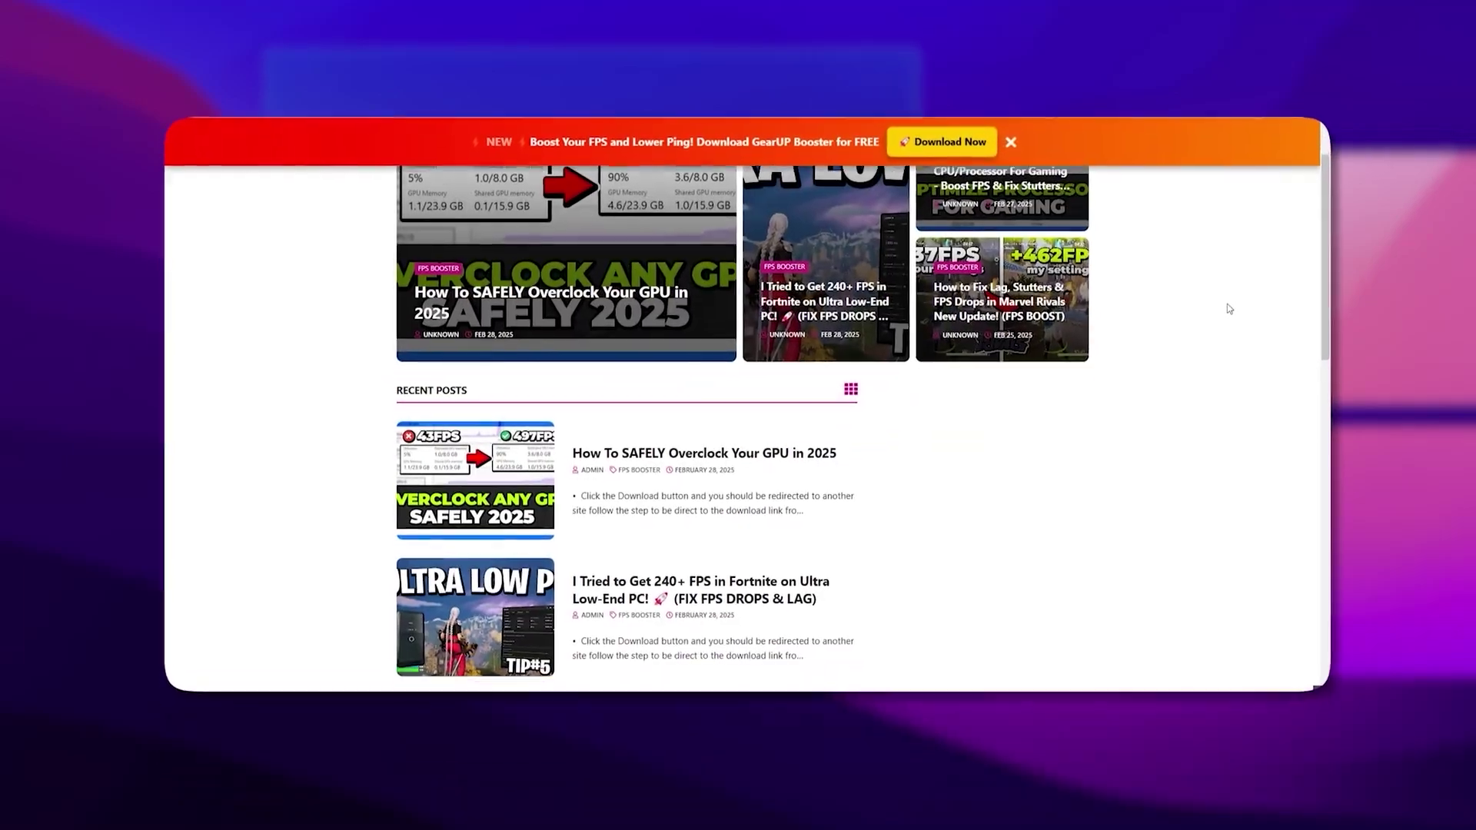
pyautogui.scroll(-5, 1229, 308)
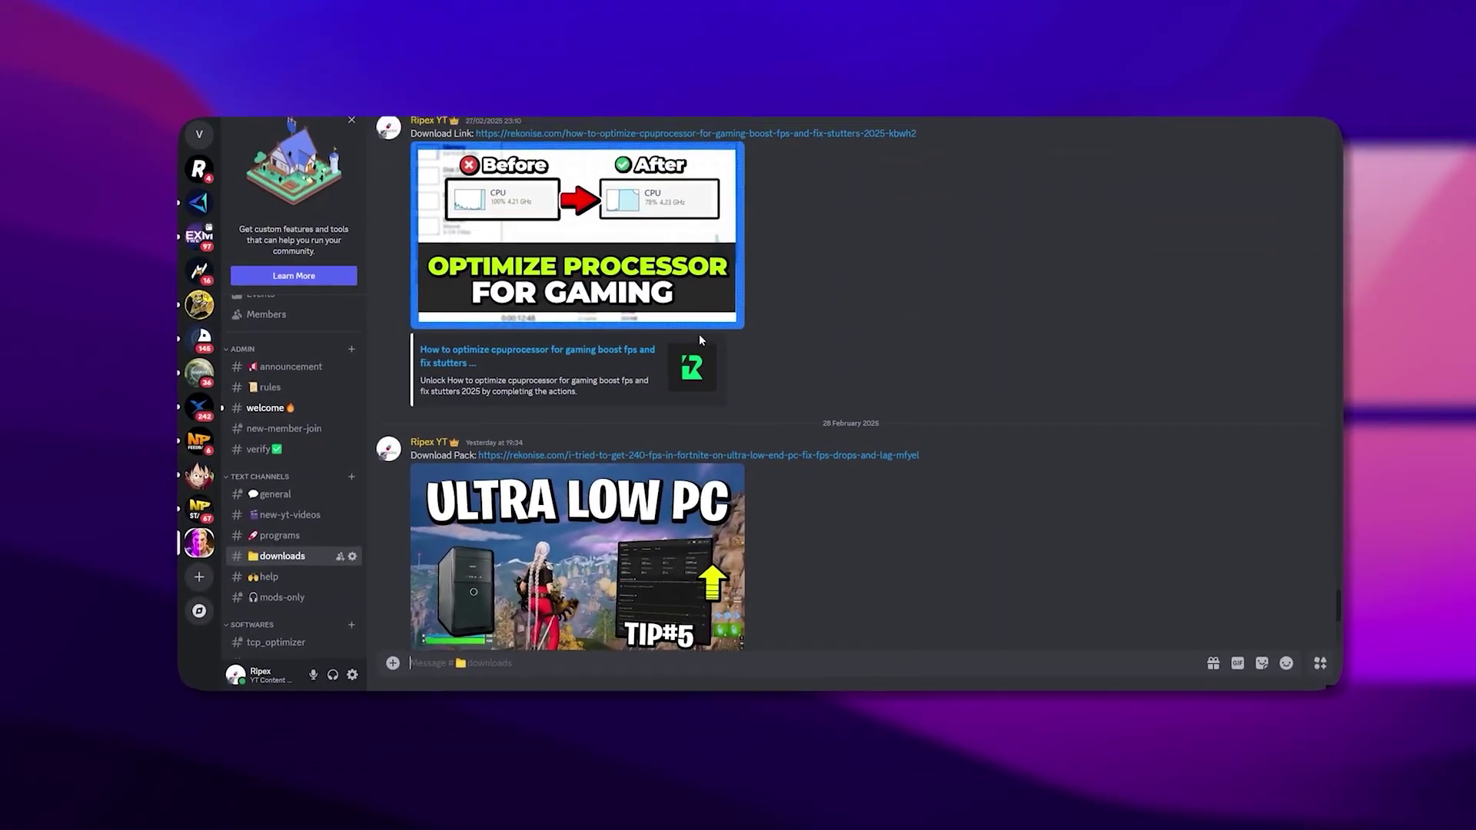
pyautogui.scroll(8, 699, 338)
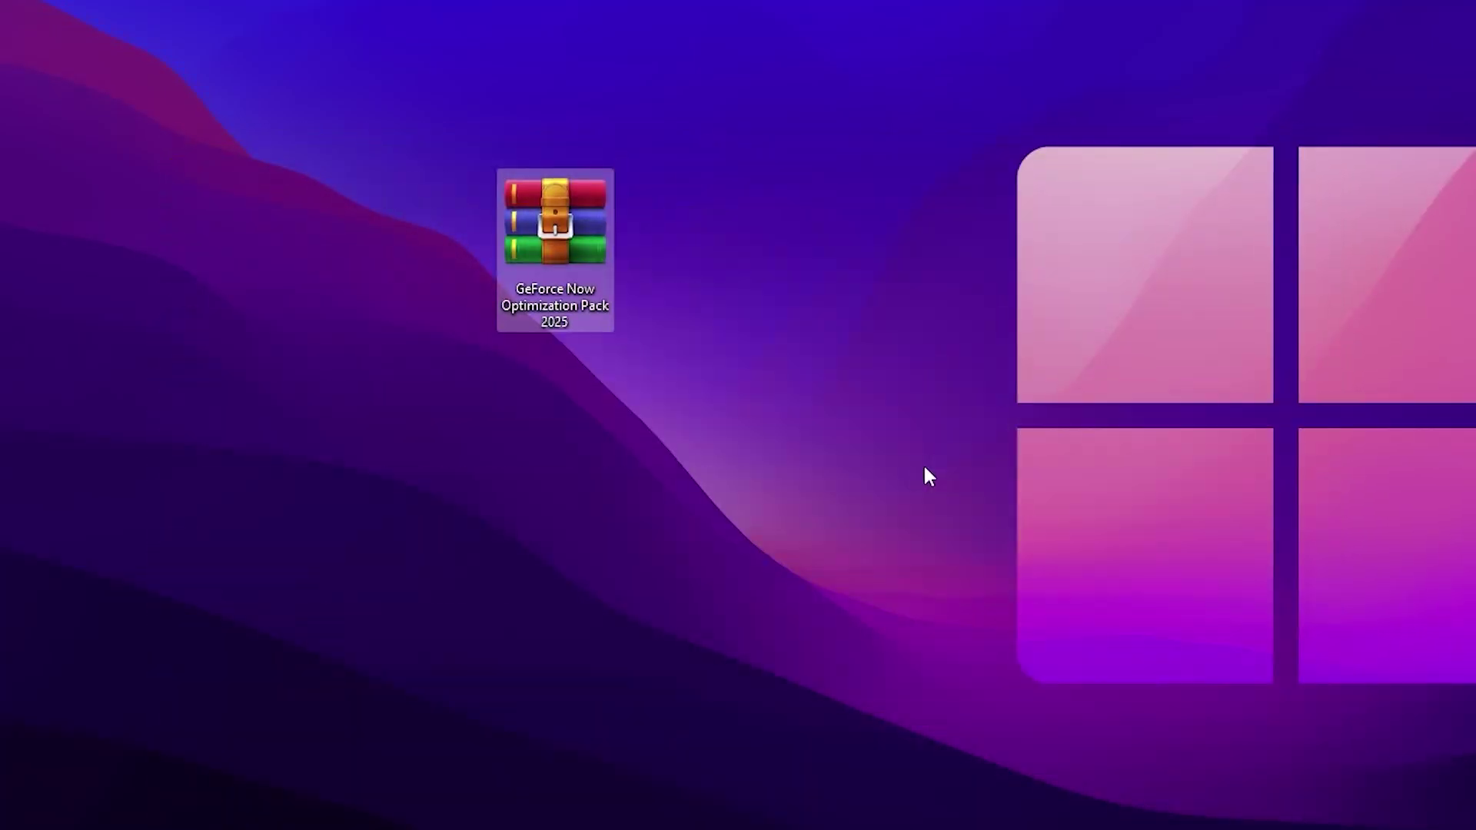
# Step: Extract the Clean dns folder, Mouse & Keyboard Tweaks folder and GearUpBooster.txt from the GeForce Now Optimization Pack 2025 archive to the desktop
pyautogui.doubleClick(519, 229)
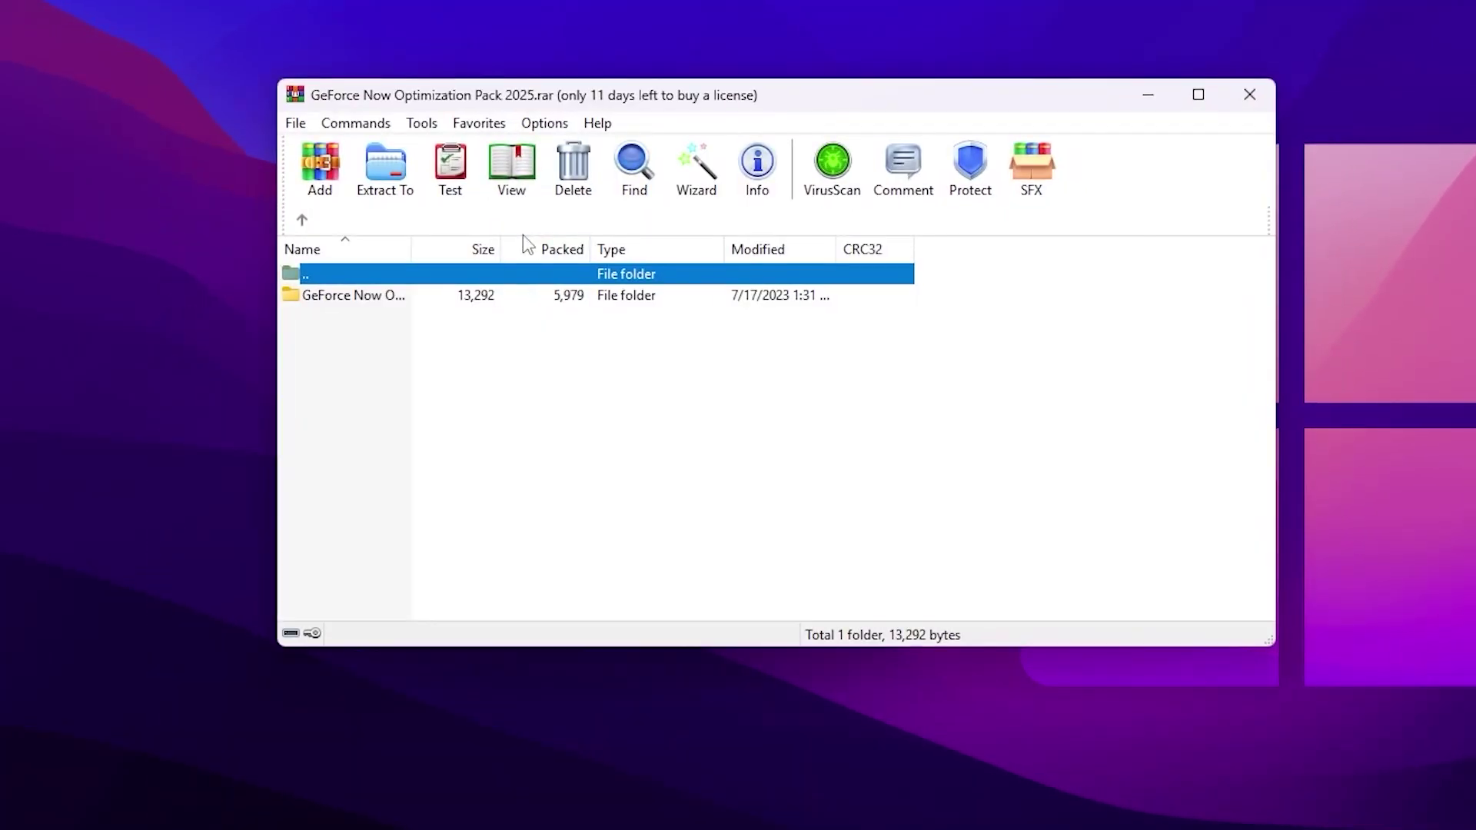
pyautogui.doubleClick(367, 298)
pyautogui.moveTo(376, 365); pyautogui.dragTo(310, 290)
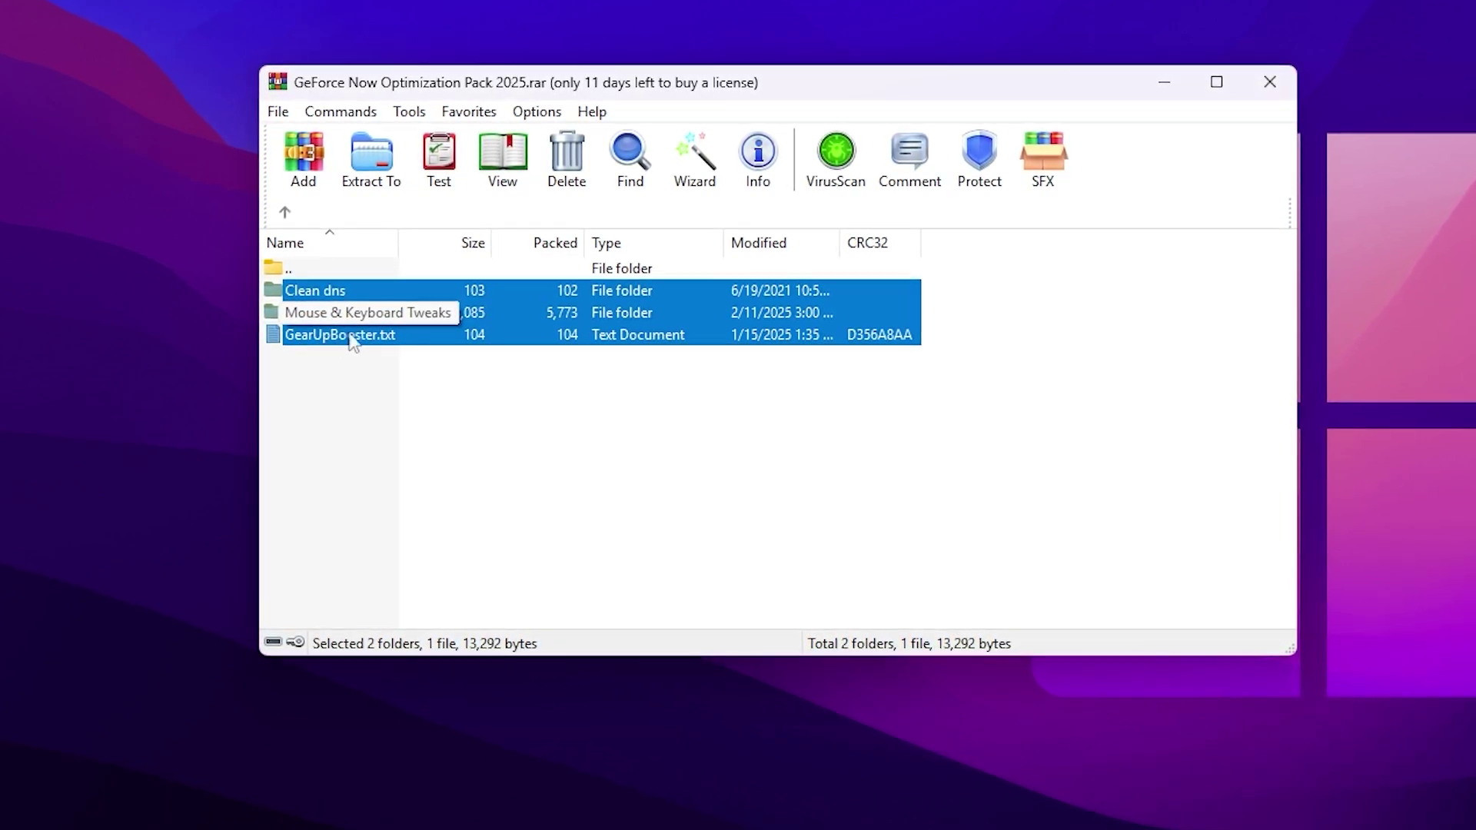
pyautogui.click(356, 370)
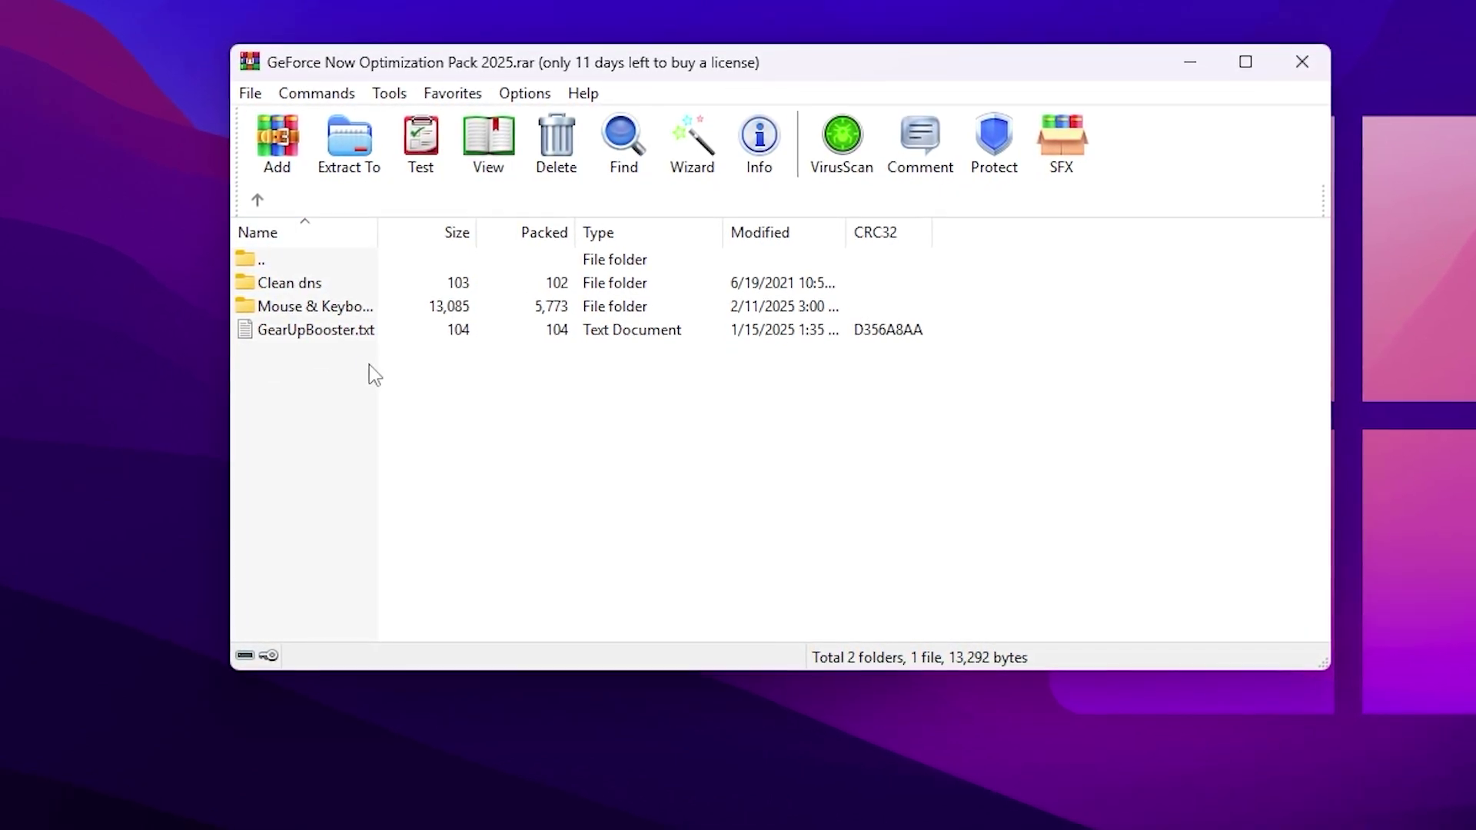
pyautogui.moveTo(369, 364); pyautogui.dragTo(130, 277)
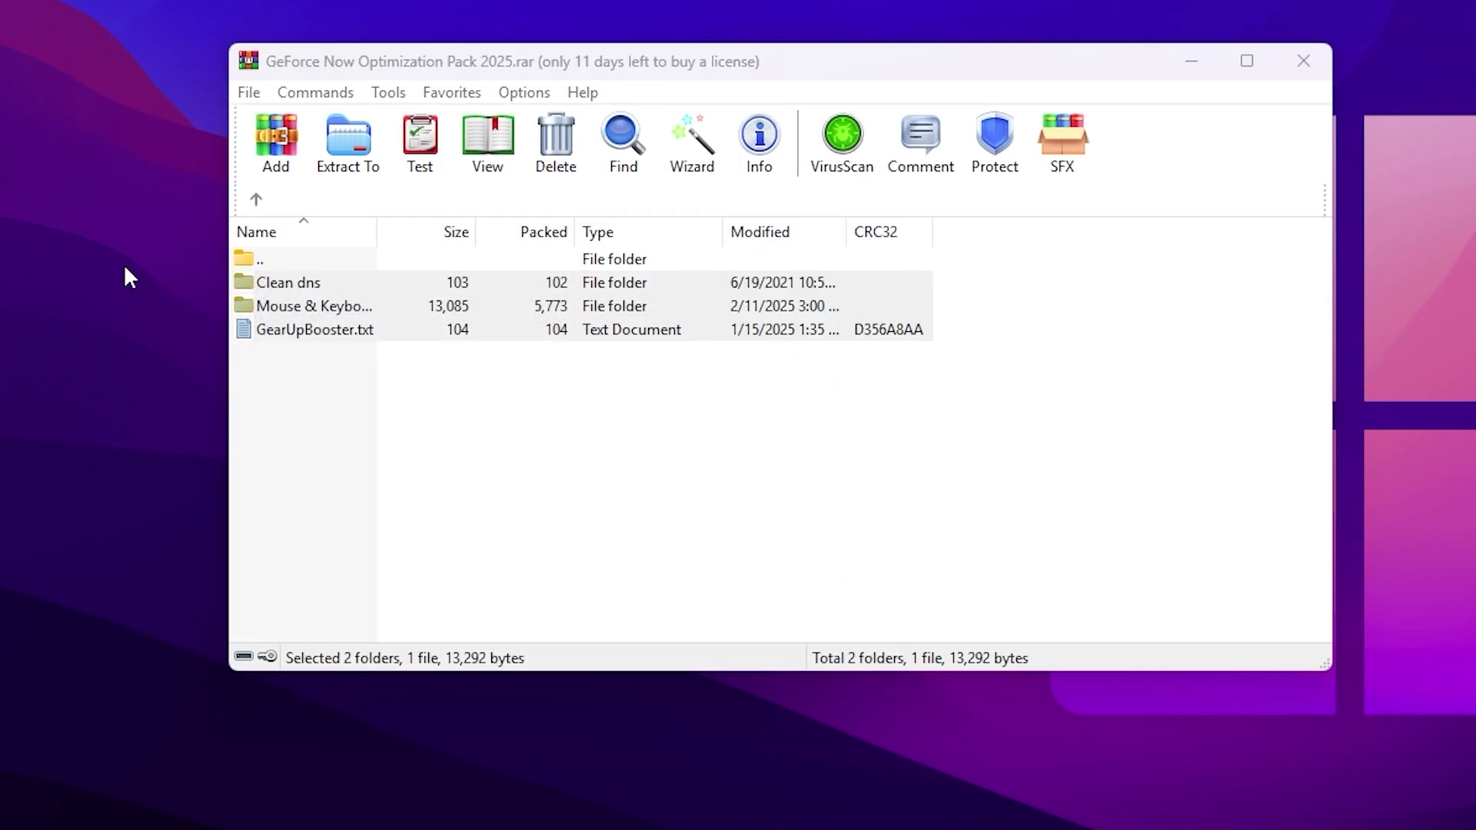
pyautogui.click(613, 226)
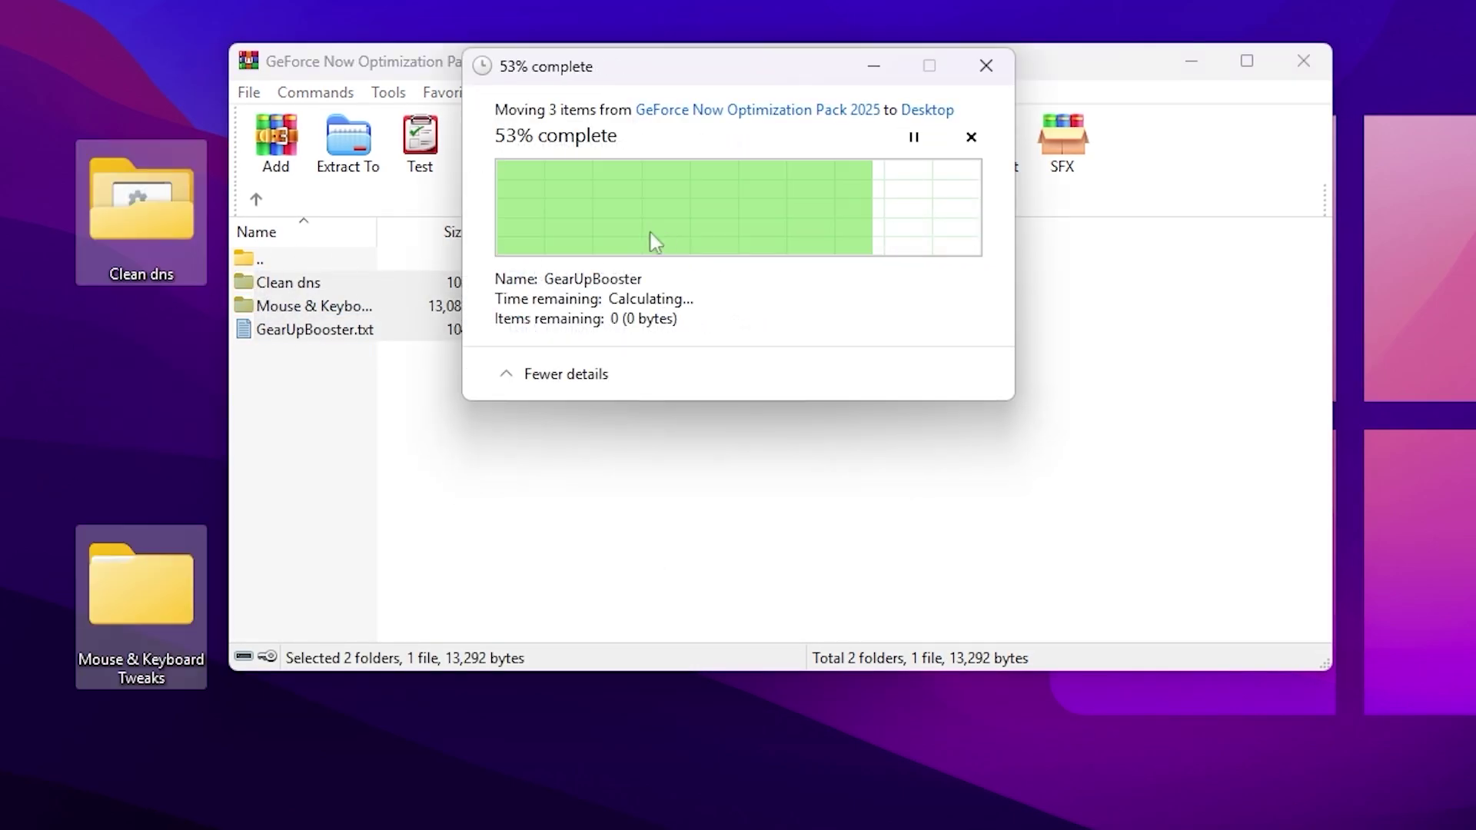
pyautogui.click(1304, 61)
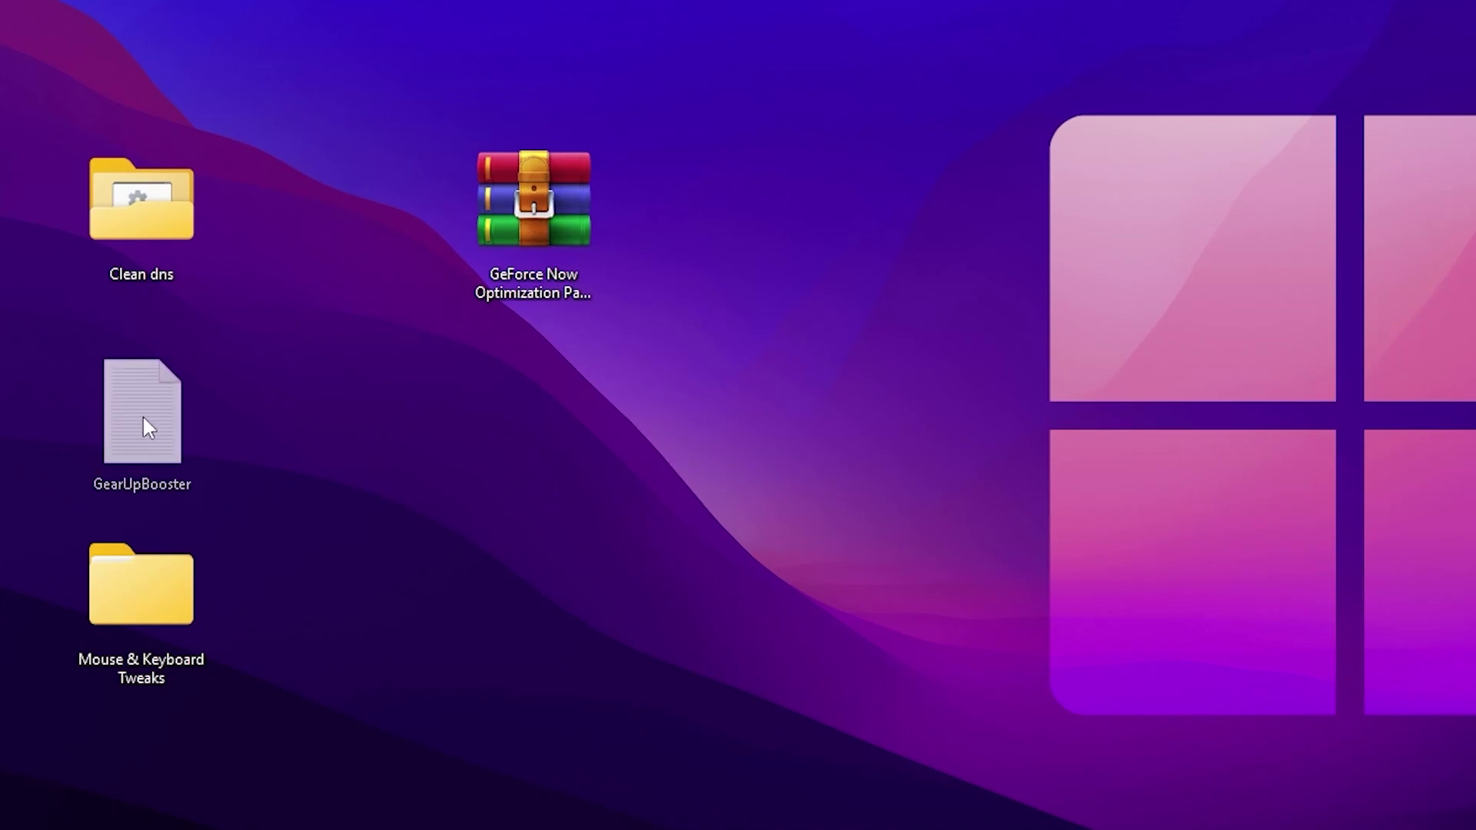
pyautogui.moveTo(237, 108); pyautogui.dragTo(70, 633)
pyautogui.click(311, 527)
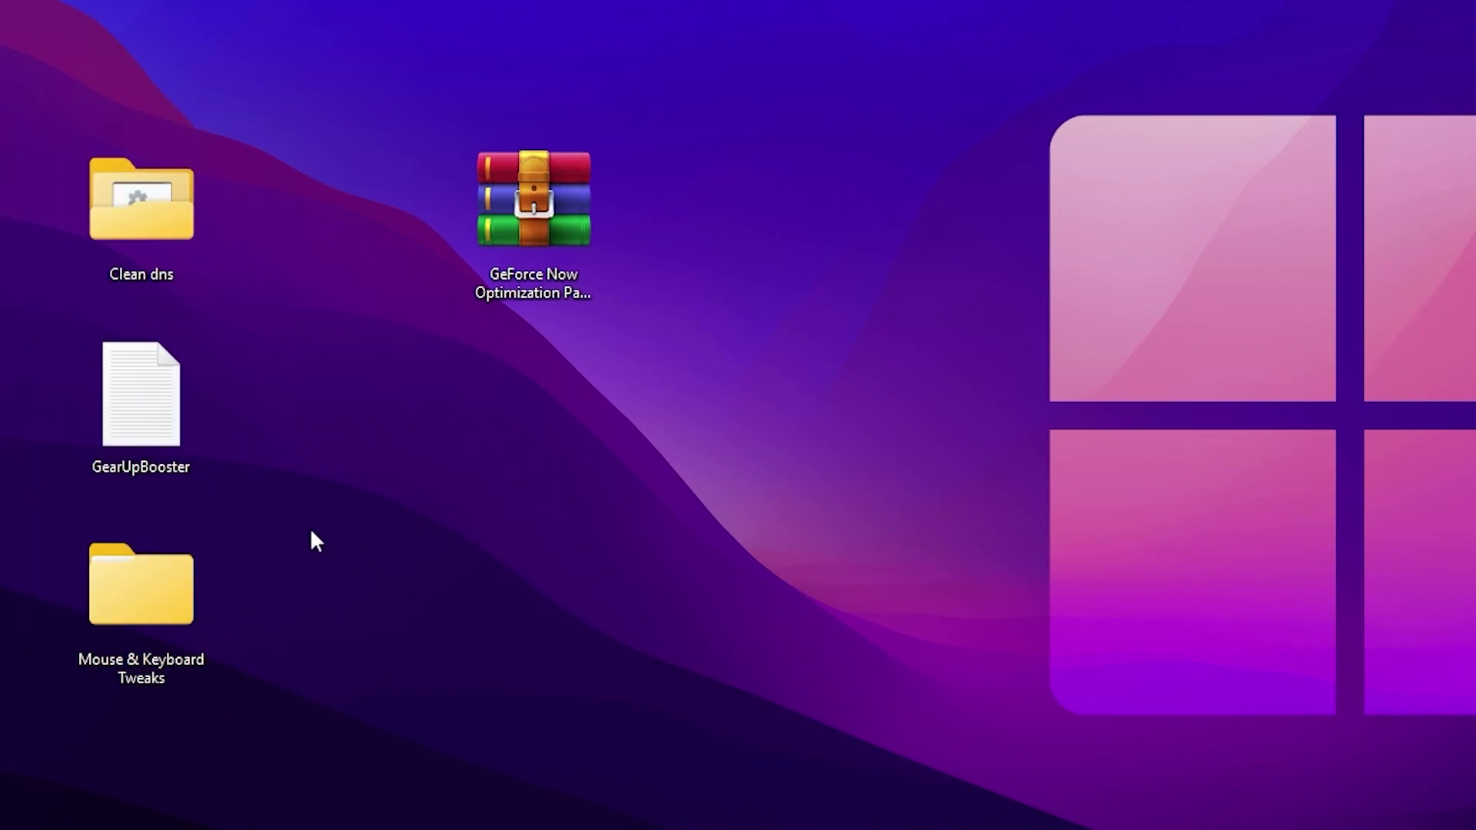
# Step: Run the Clear_DNS_Cache script from the Clean dns folder as administrator, and close the script and folder windows when it finishes
pyautogui.doubleClick(141, 199)
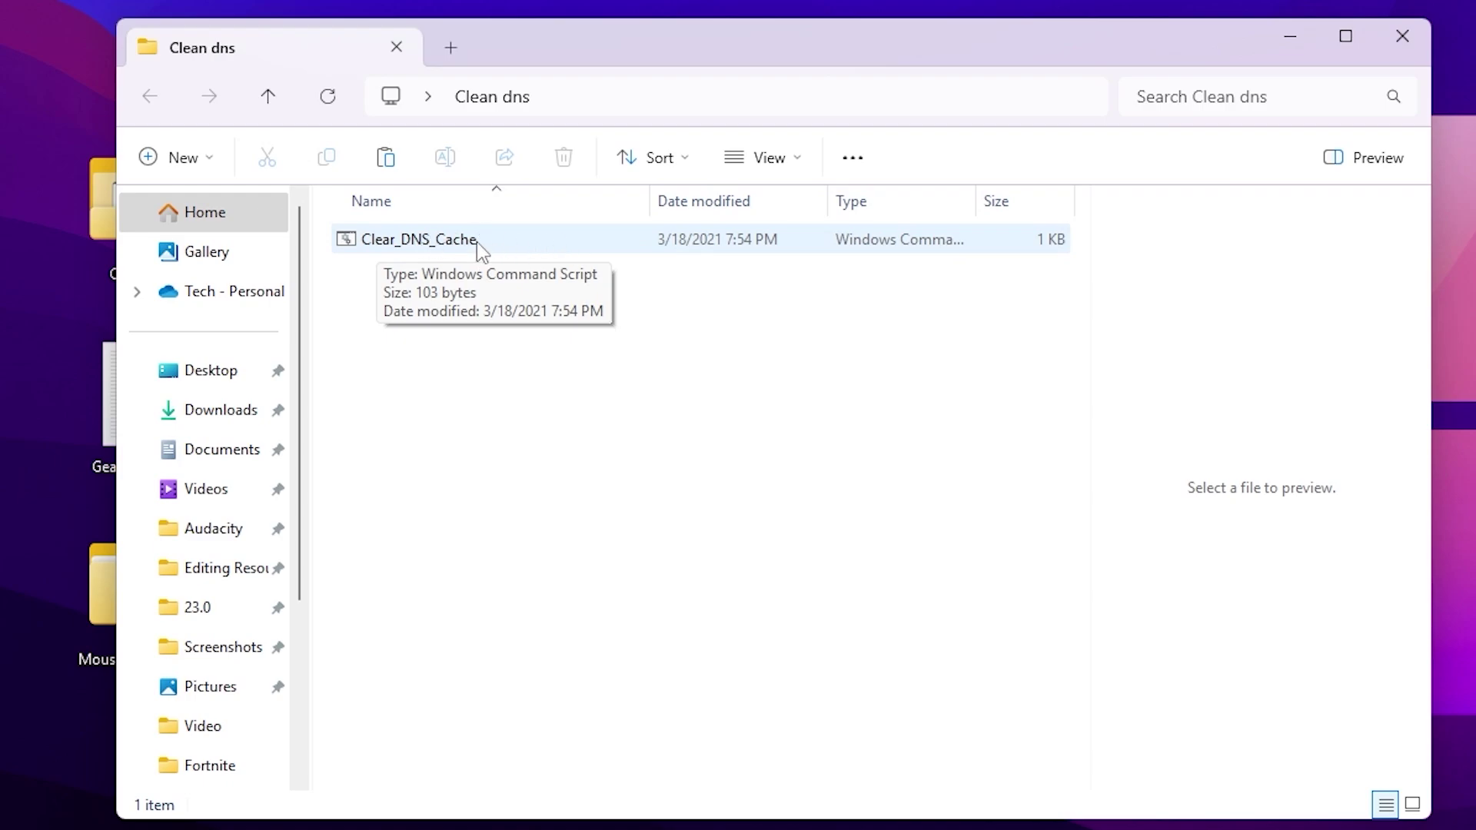
pyautogui.moveTo(477, 241); pyautogui.dragTo(391, 243)
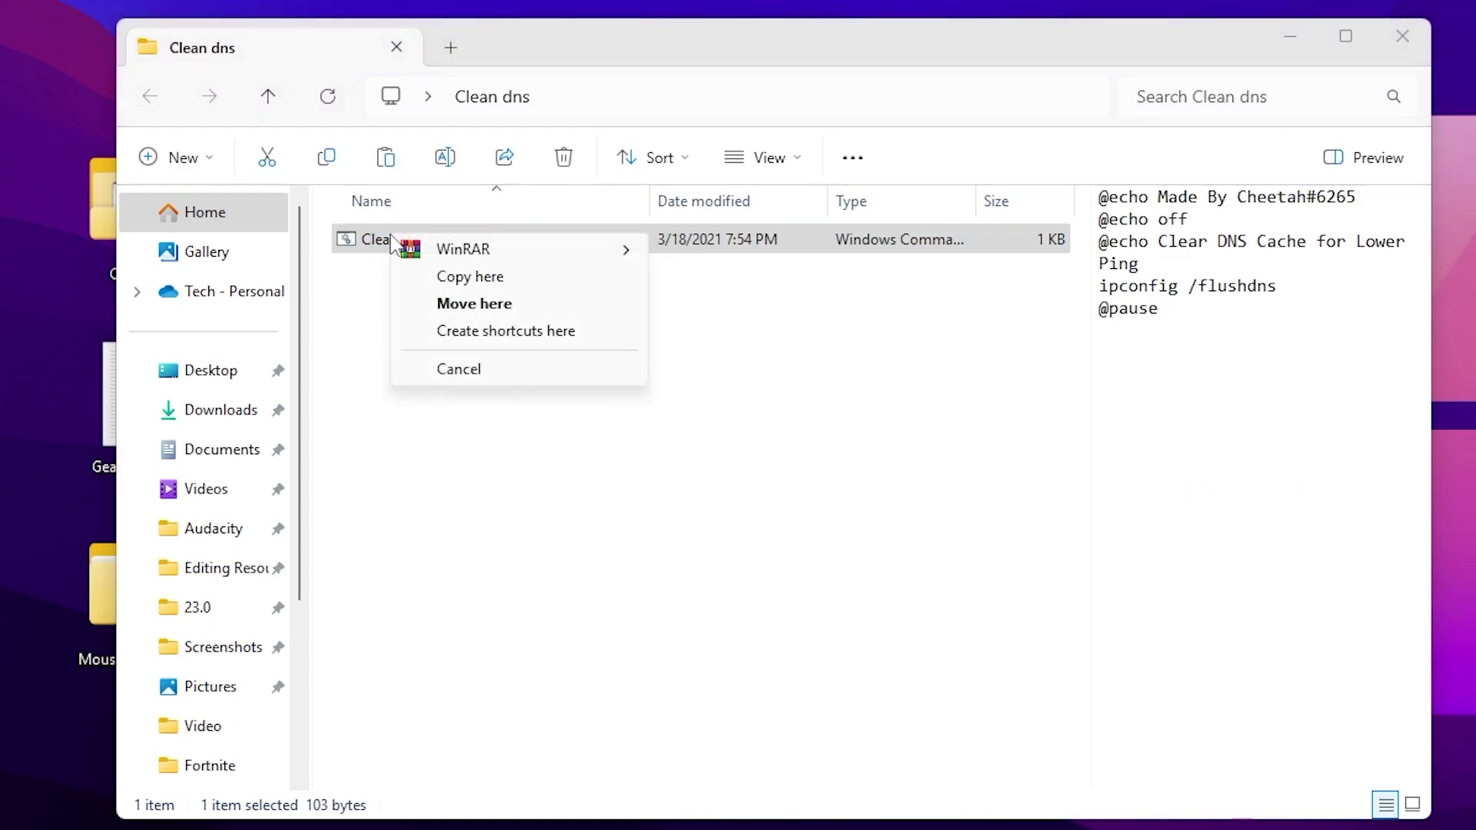
pyautogui.rightClick(385, 243)
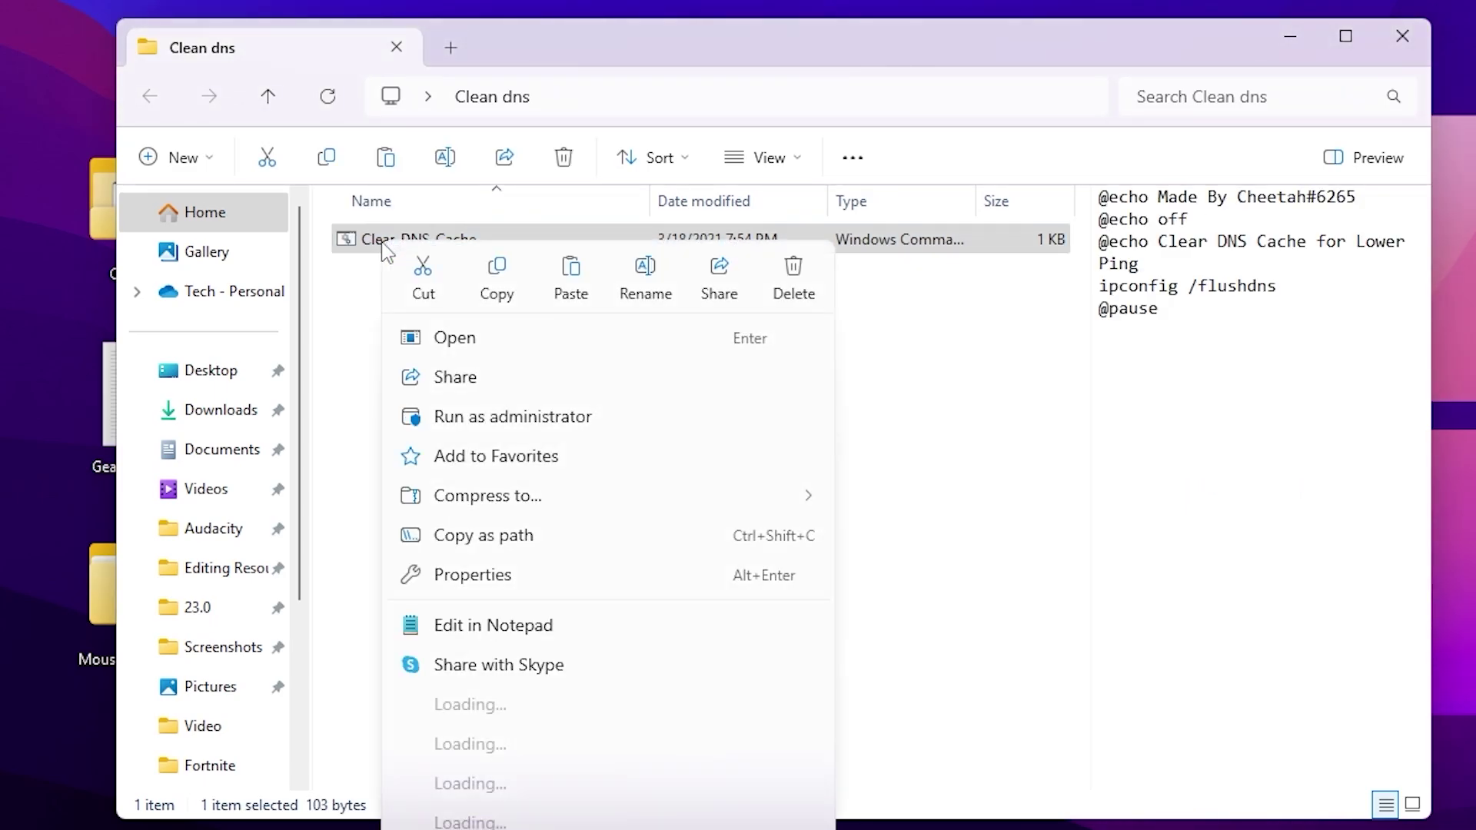
pyautogui.click(550, 418)
pyautogui.click(652, 685)
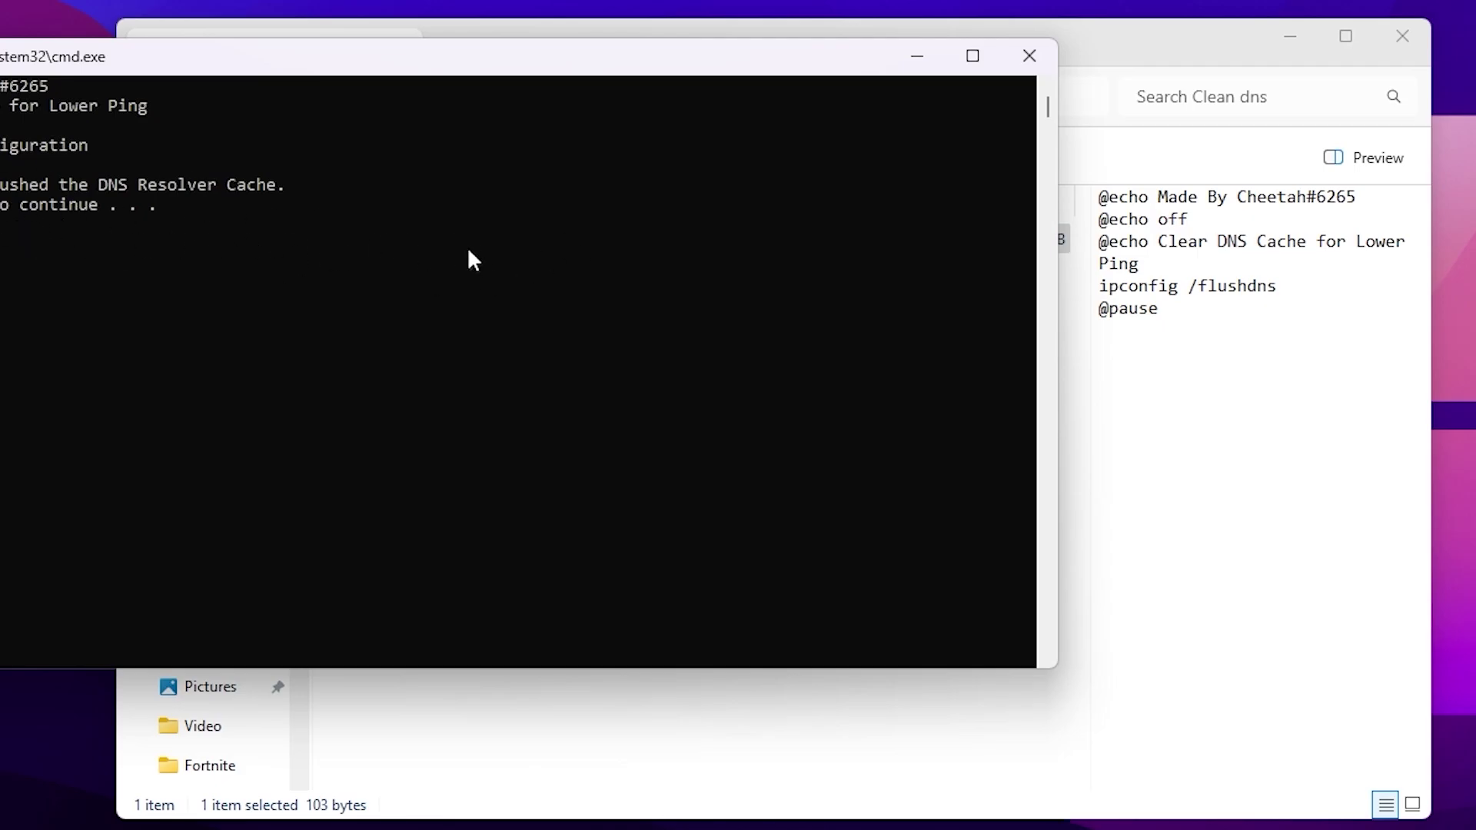
pyautogui.press('Return')
pyautogui.click(1398, 40)
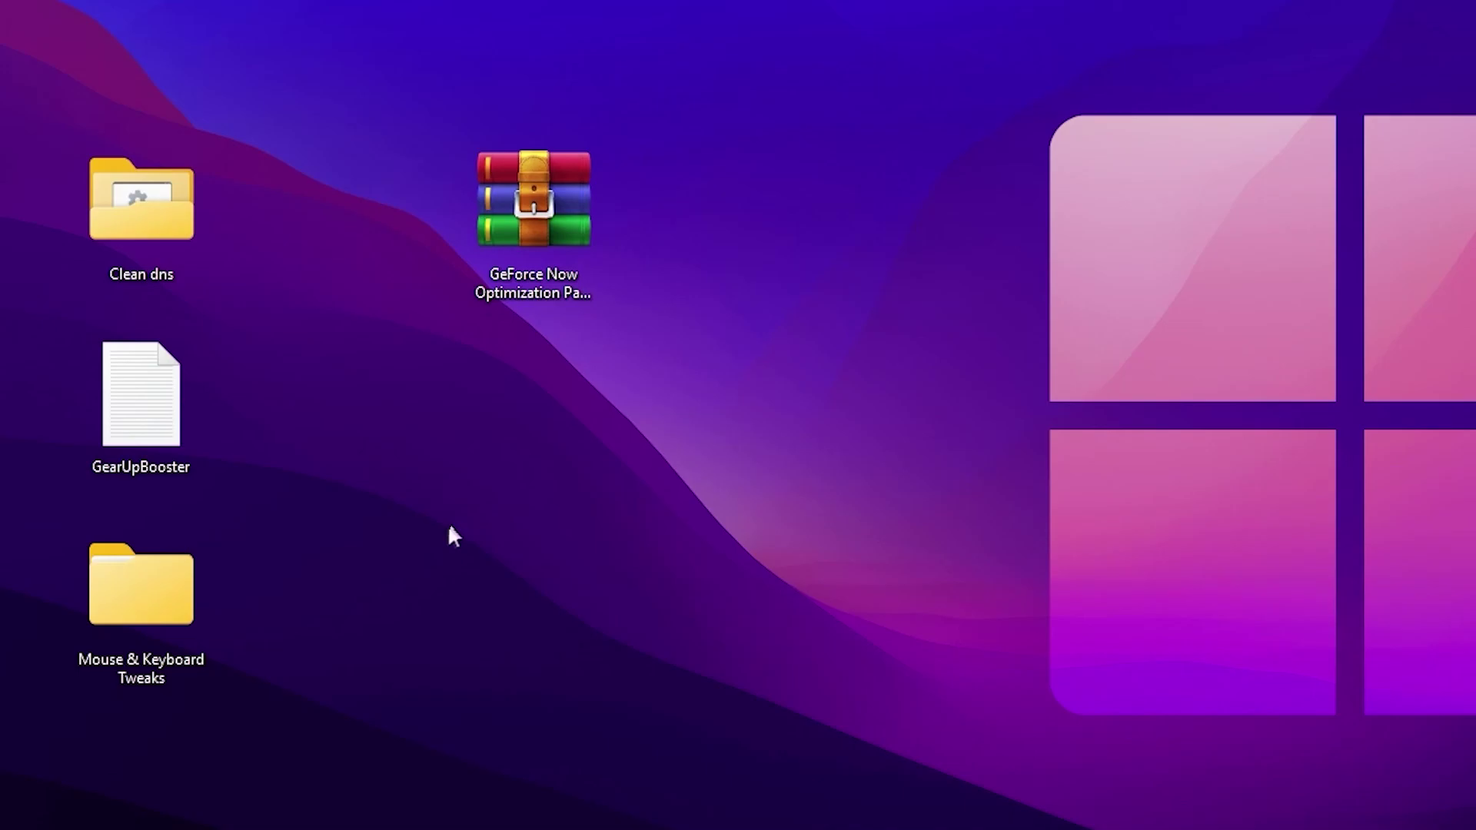
# Step: Place the Mouse & Keyboard Tweaks folder beside Clean dns on the desktop and open its 1- Keyboard Optimization subfolder
pyautogui.moveTo(217, 609); pyautogui.dragTo(240, 238)
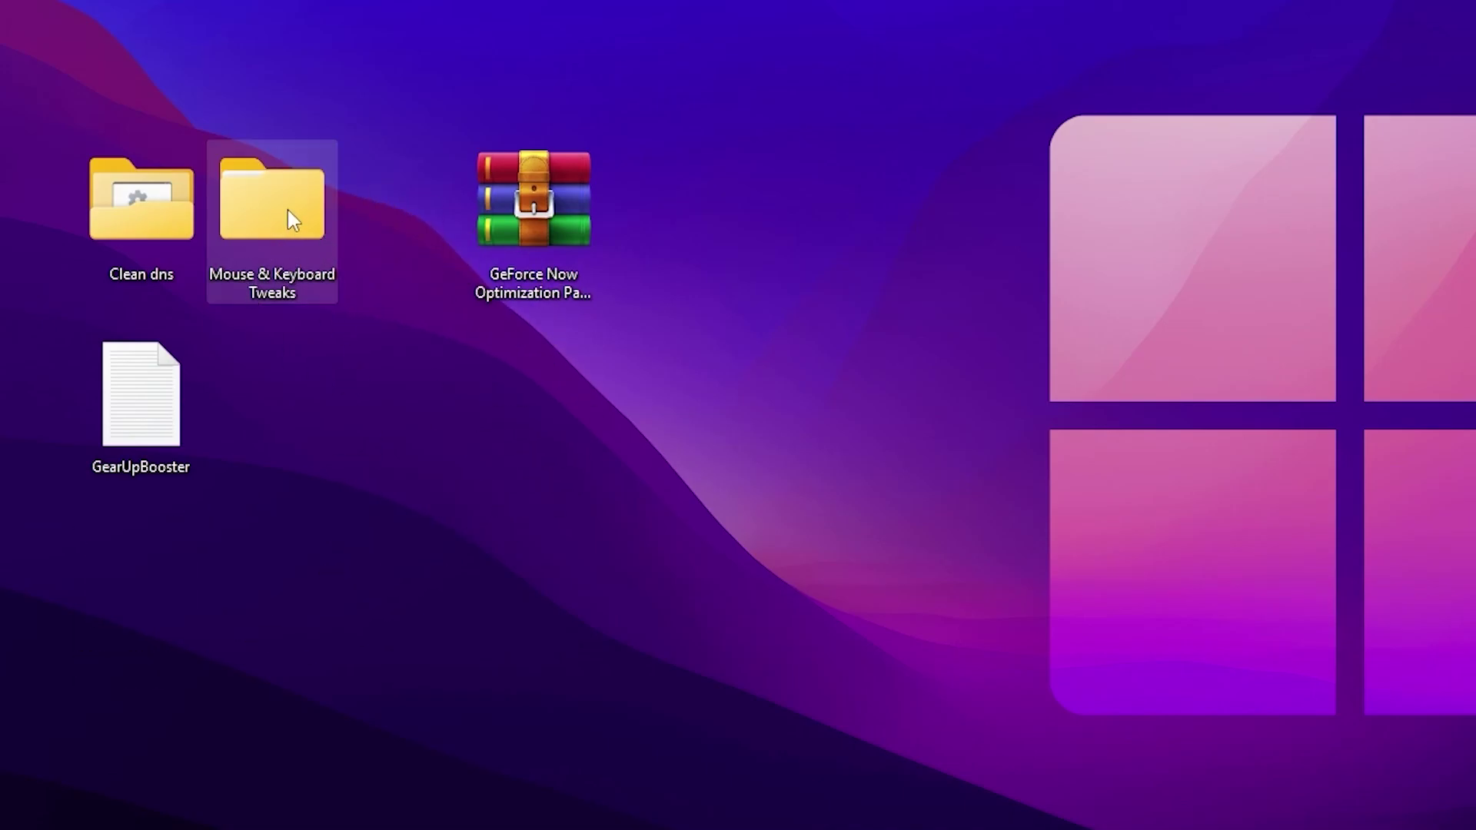
pyautogui.doubleClick(265, 225)
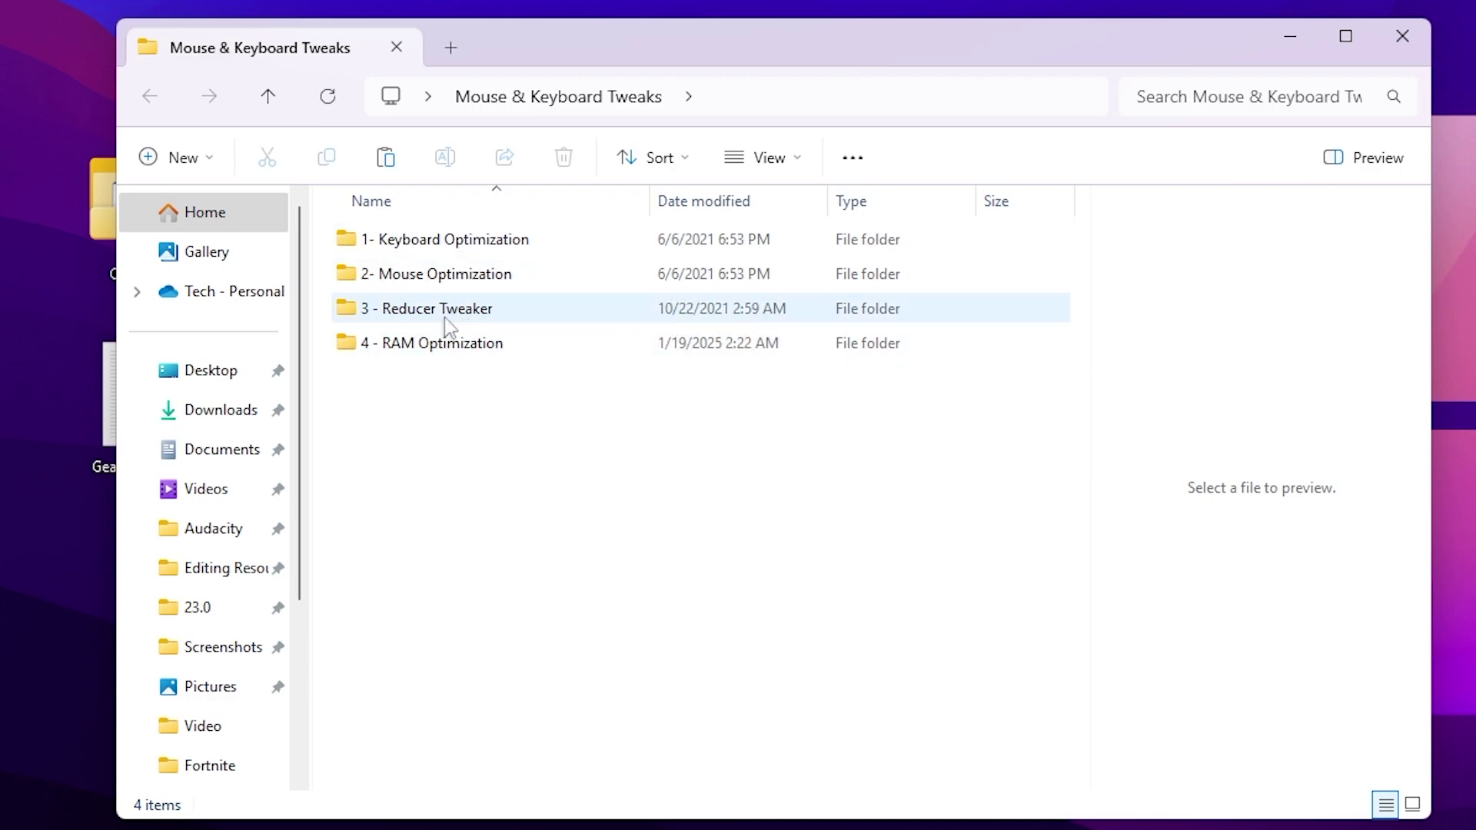
pyautogui.doubleClick(458, 249)
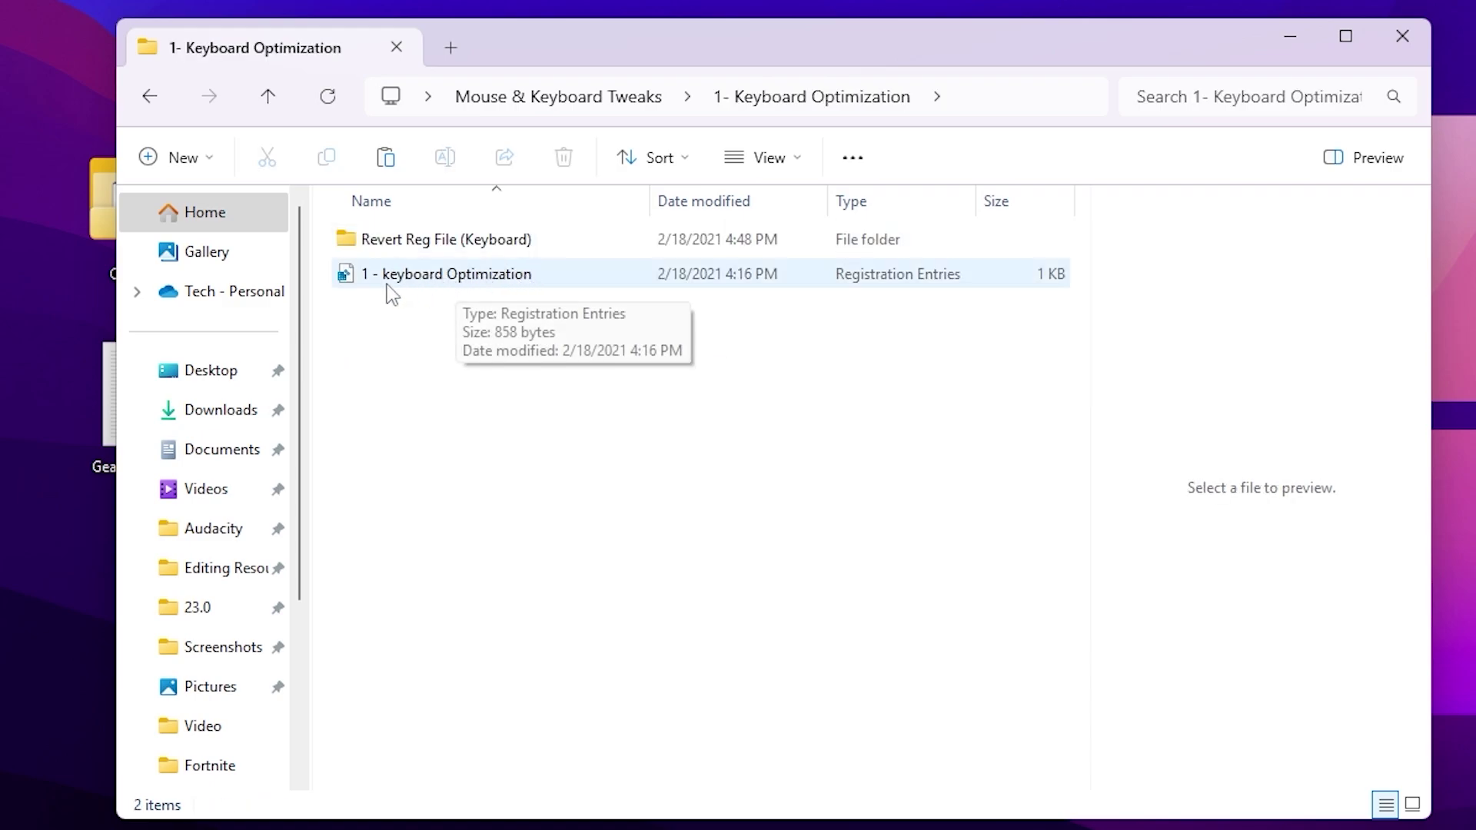
# Step: Merge the 1 - keyboard Optimization file into the registry, allowing the changes
pyautogui.click(492, 277)
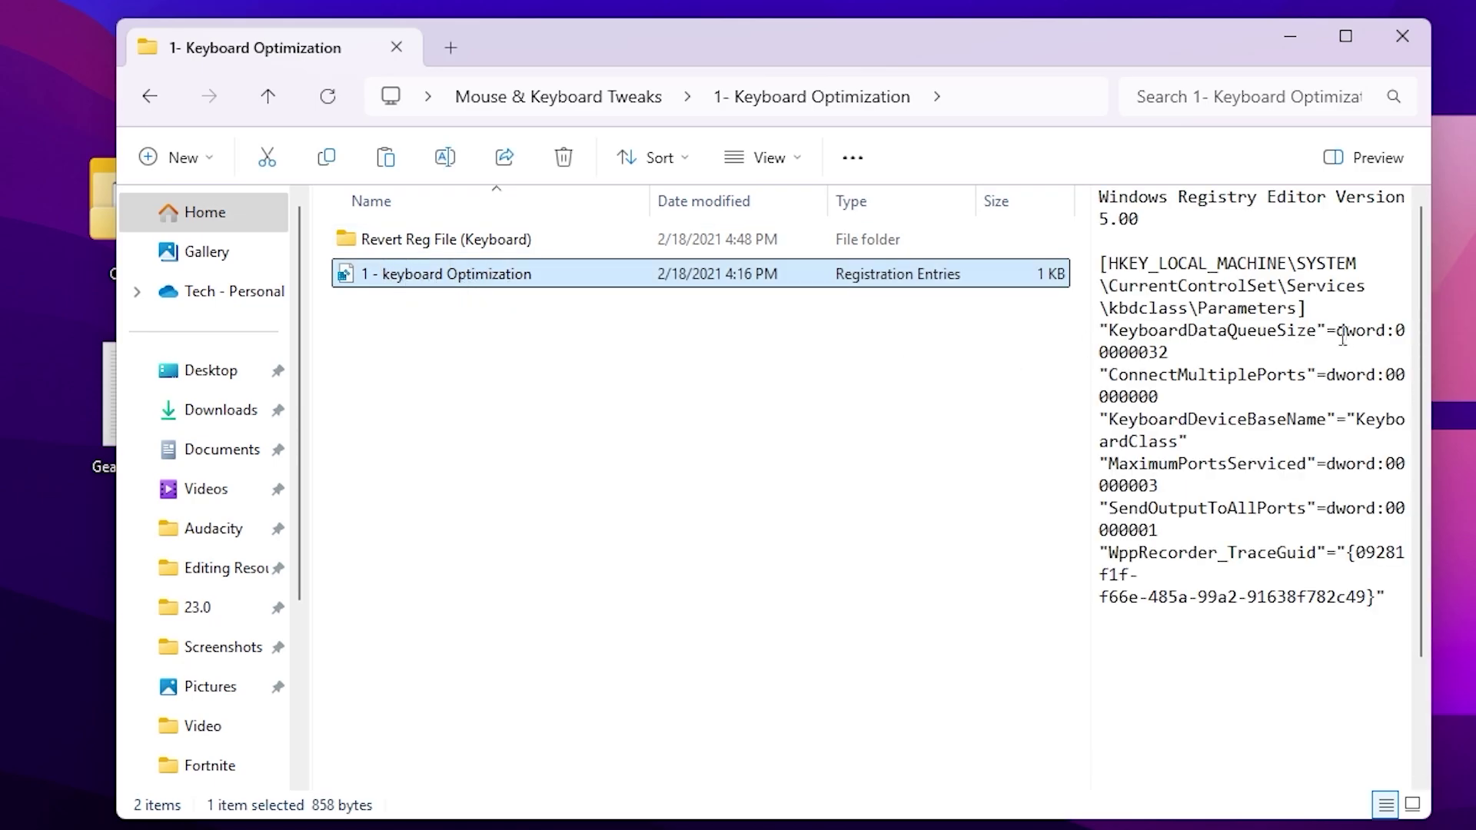
pyautogui.doubleClick(454, 277)
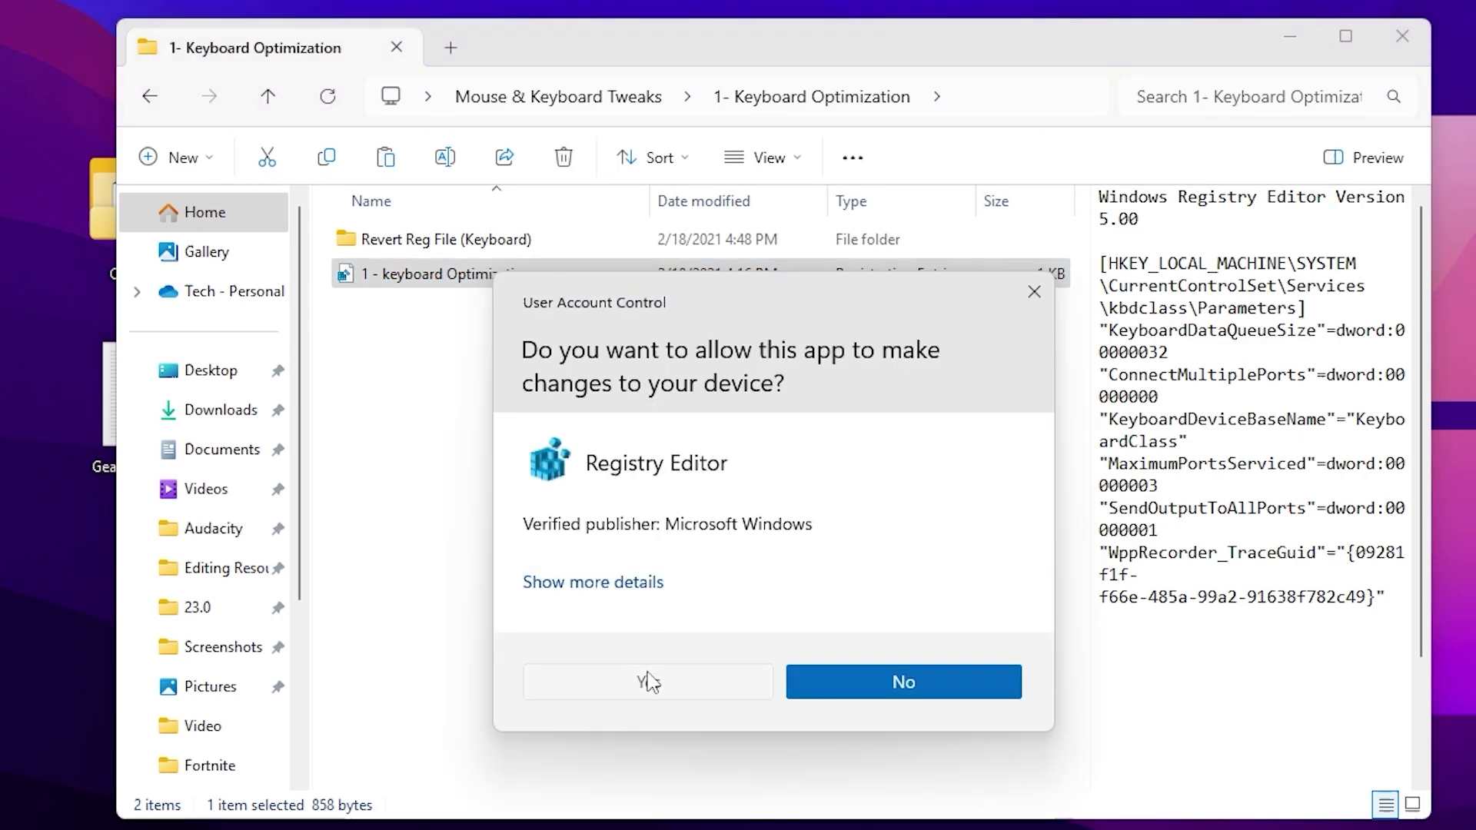
pyautogui.click(648, 682)
pyautogui.click(932, 436)
pyautogui.click(1022, 409)
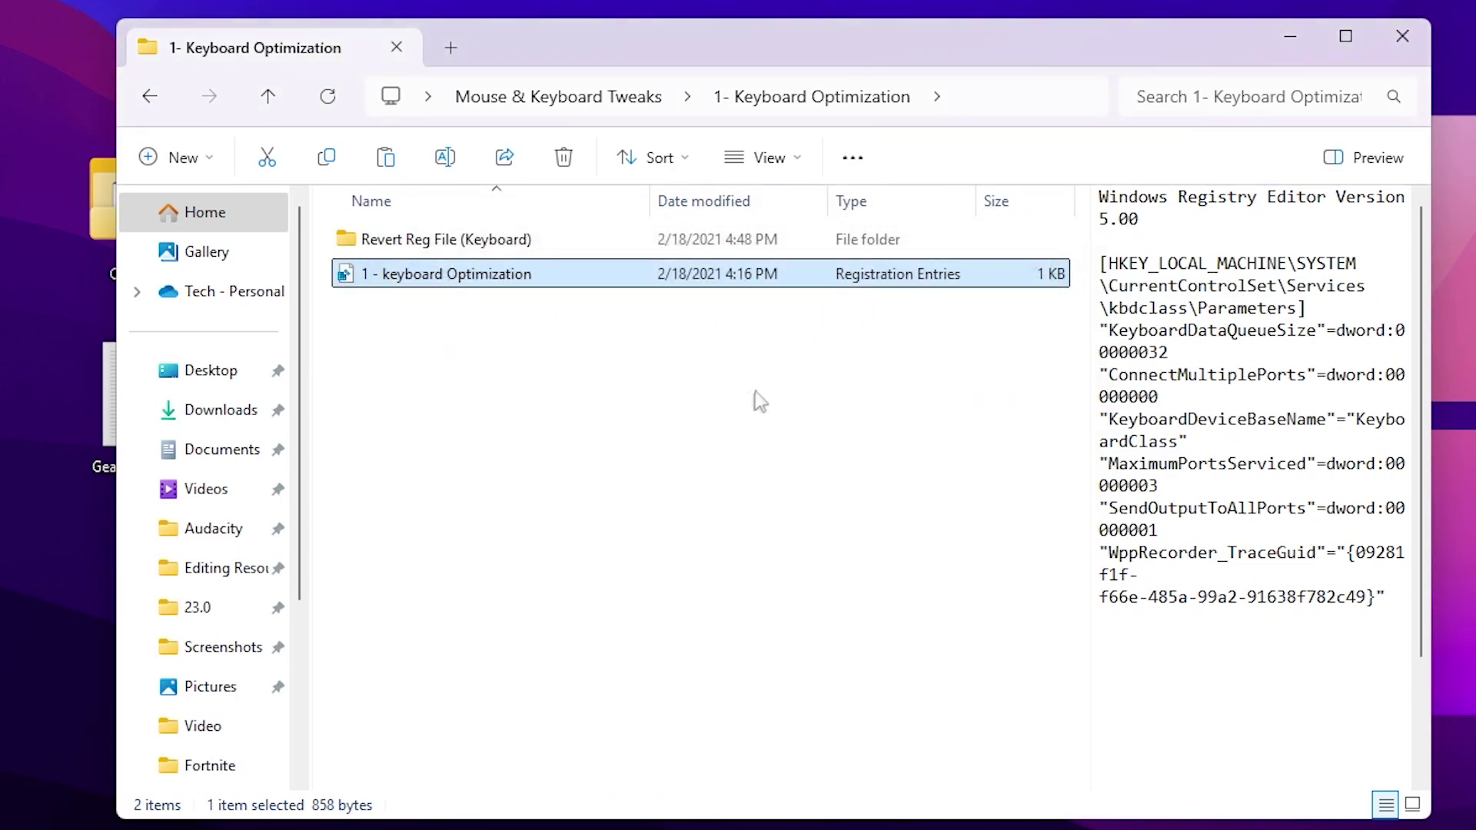
# Step: Merge the 1 - Mouse Optimization file from the 2- Mouse Optimization folder into the registry, allowing the changes
pyautogui.hotkey('alt', 'Left')
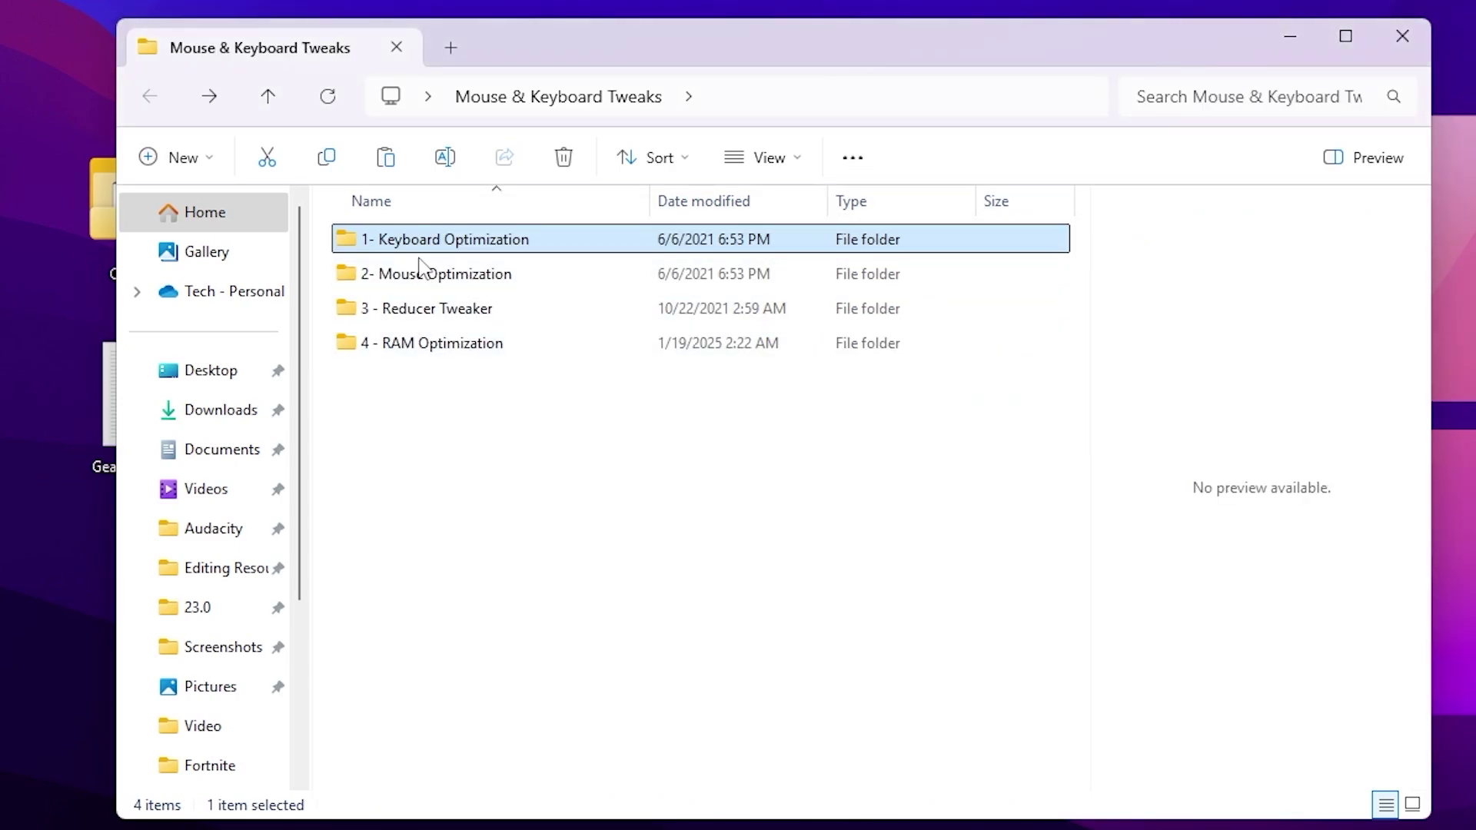
pyautogui.doubleClick(471, 275)
pyautogui.click(471, 277)
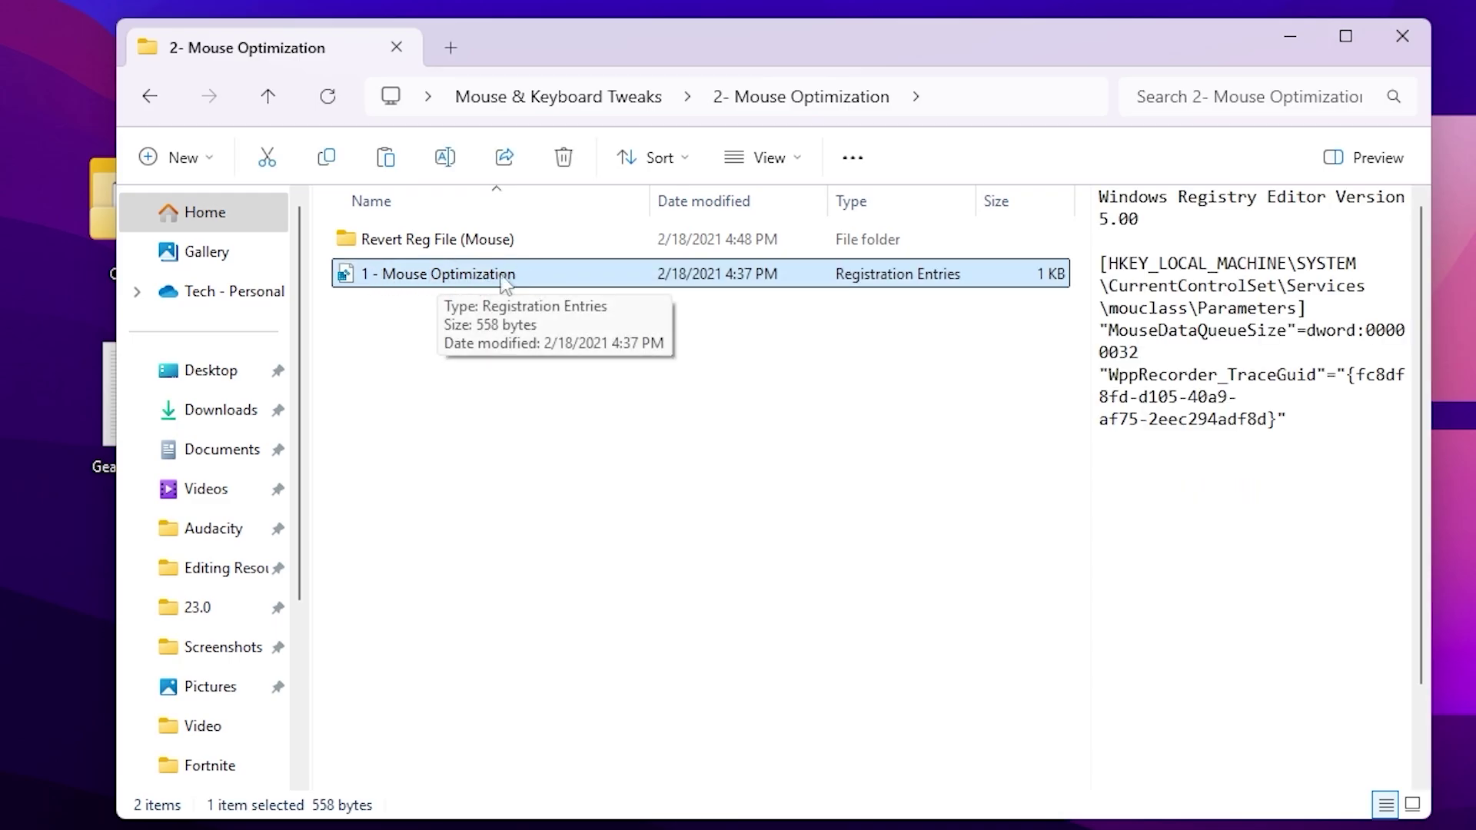
pyautogui.doubleClick(444, 286)
pyautogui.click(648, 682)
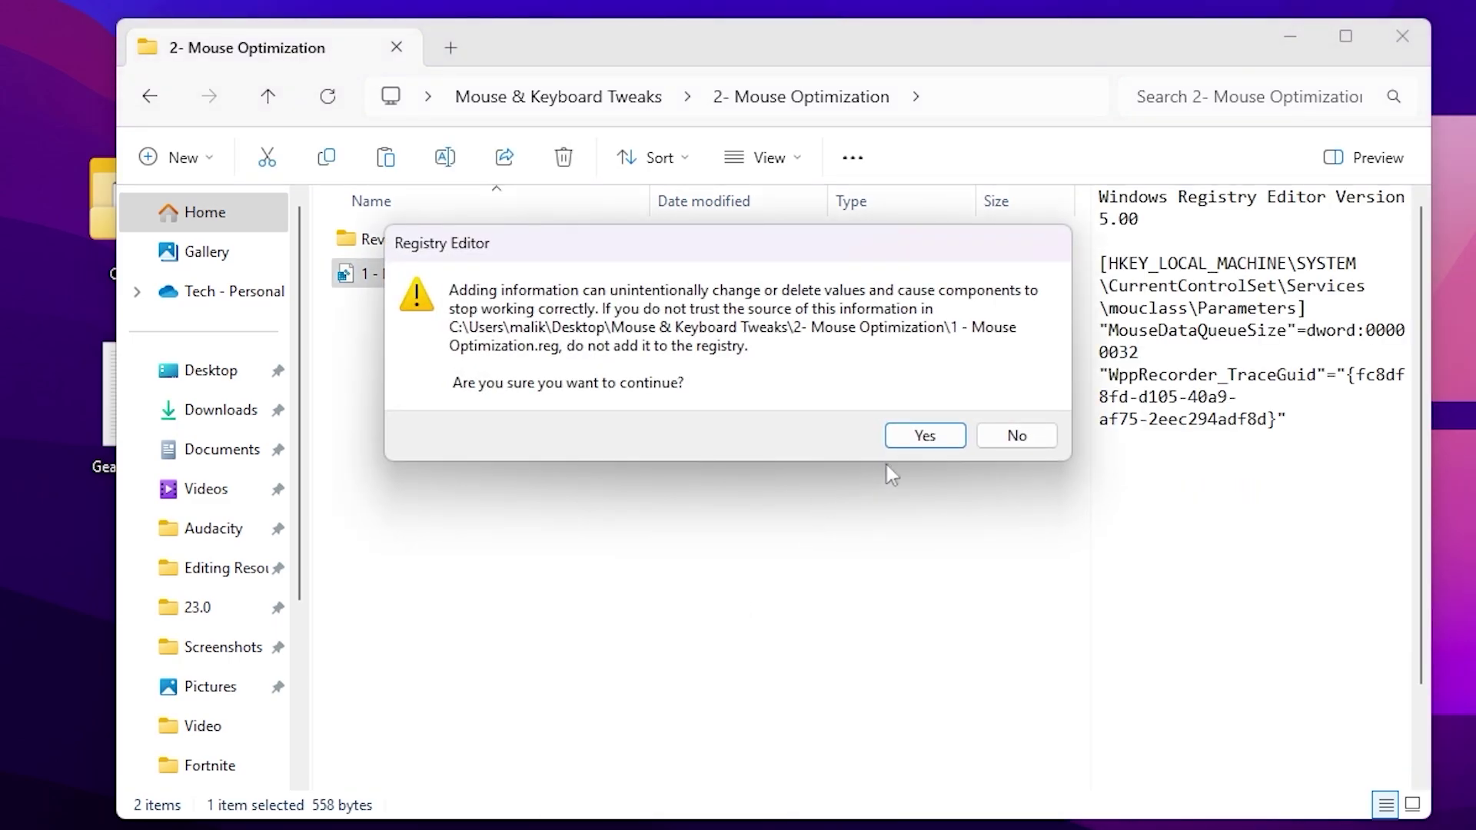
pyautogui.click(924, 431)
pyautogui.click(1017, 406)
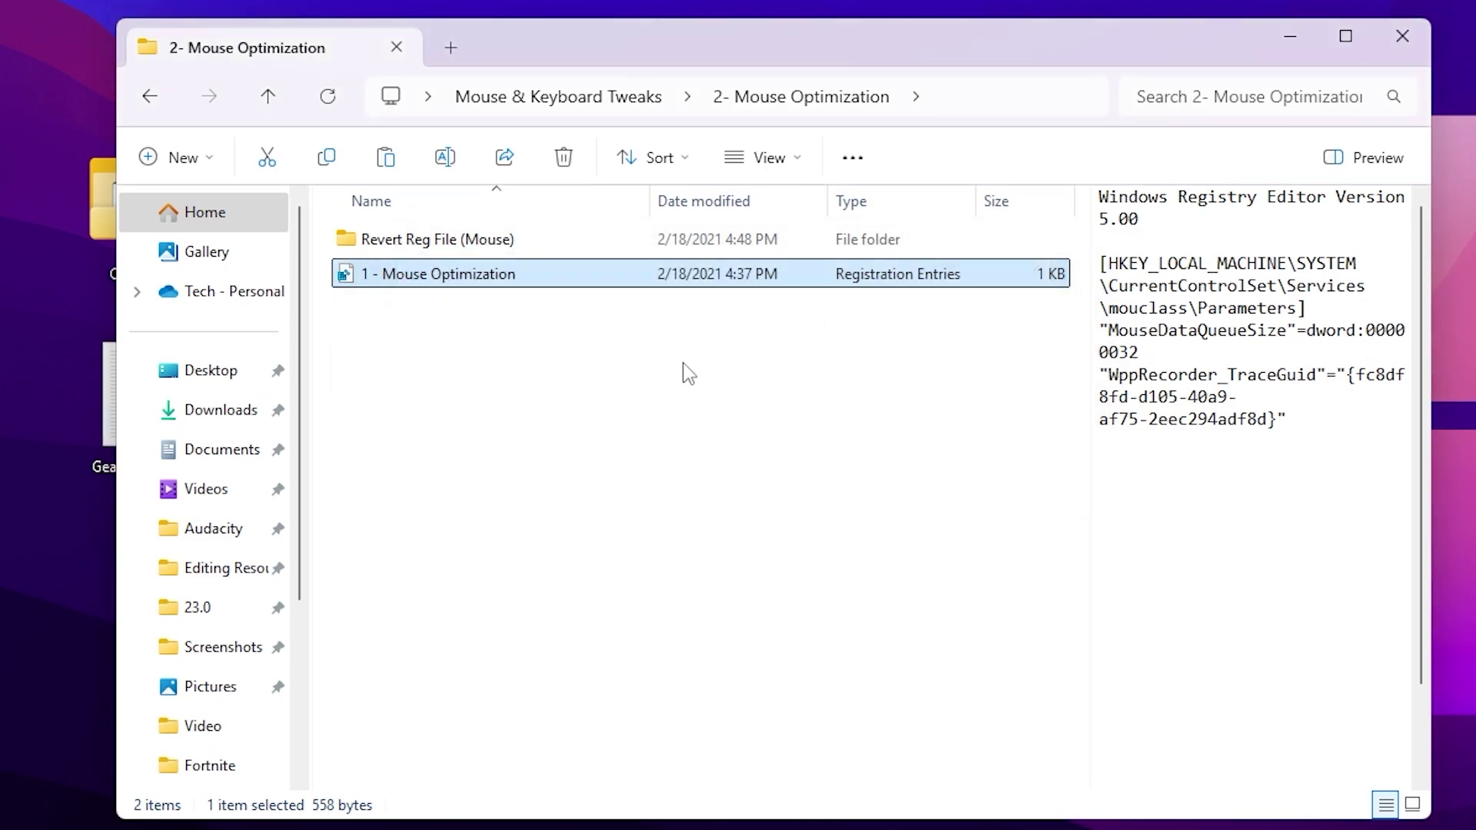
# Step: Review the ReducerTweaks file in the 3 - Reducer Tweaker folder and merge it into the registry, allowing the changes
pyautogui.hotkey('alt', 'Left')
pyautogui.click(433, 312)
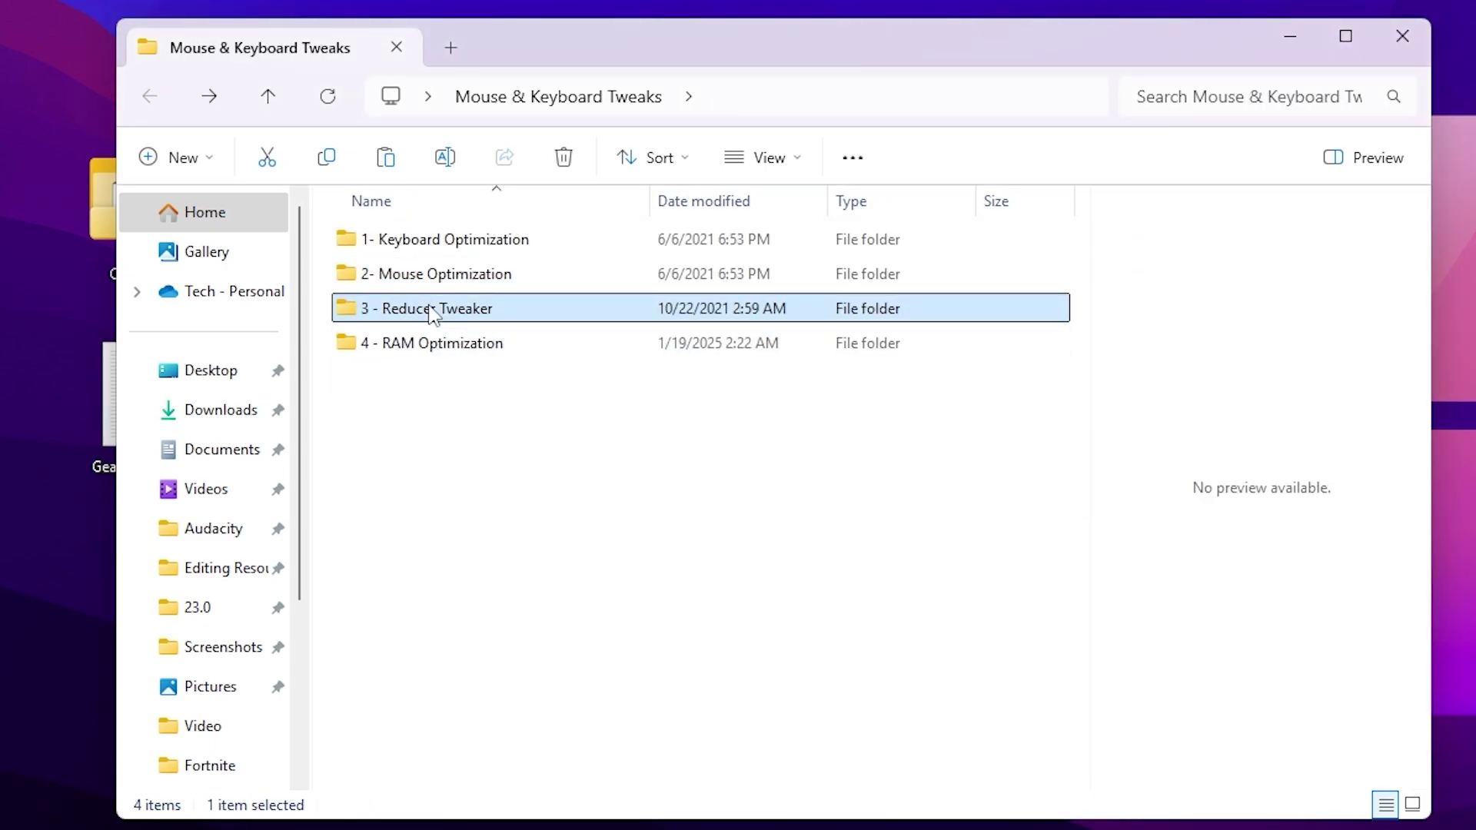
pyautogui.doubleClick(433, 311)
pyautogui.click(414, 243)
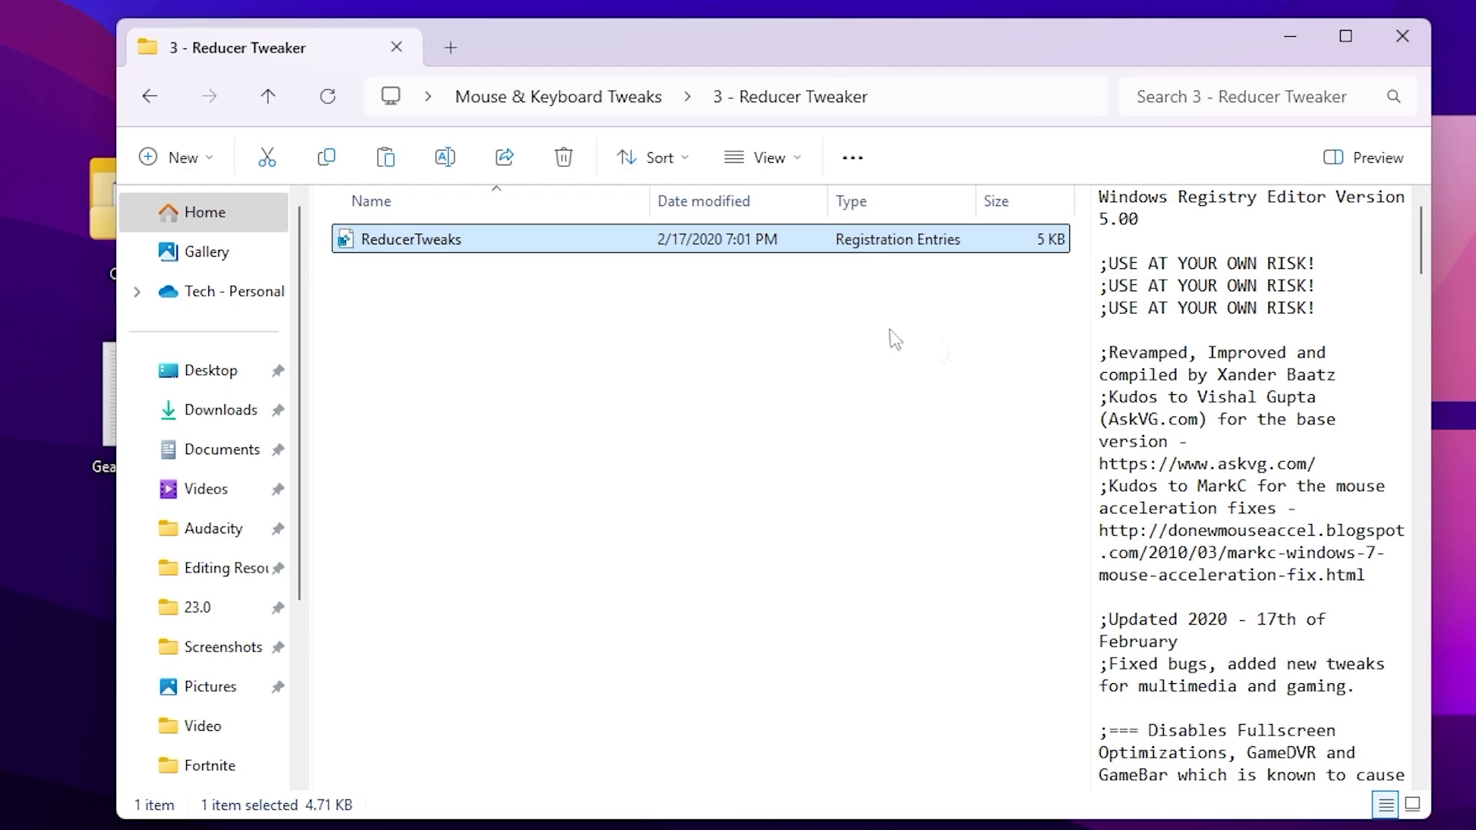
pyautogui.scroll(-9, 1235, 392)
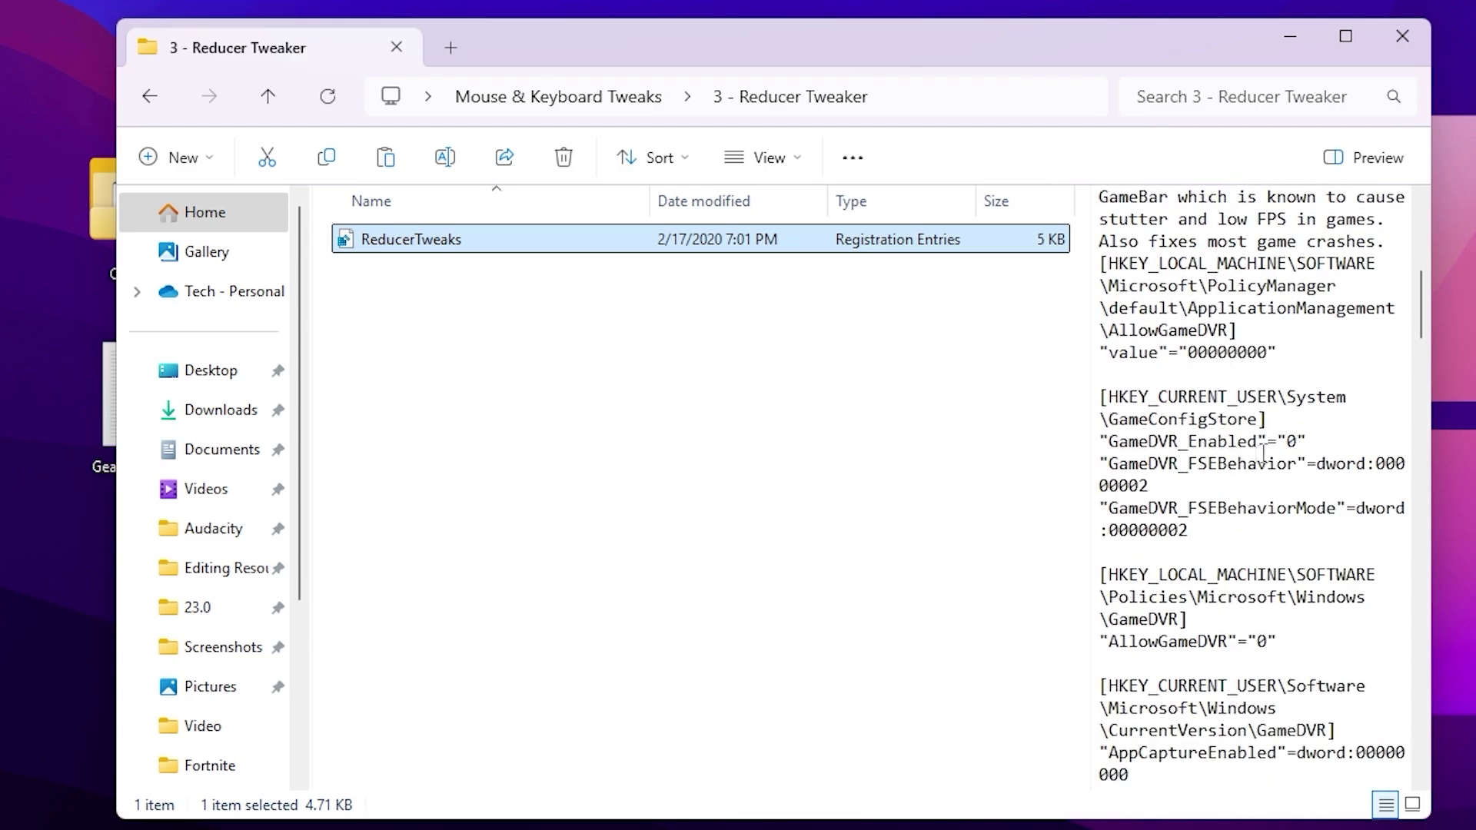
pyautogui.scroll(-4, 1192, 461)
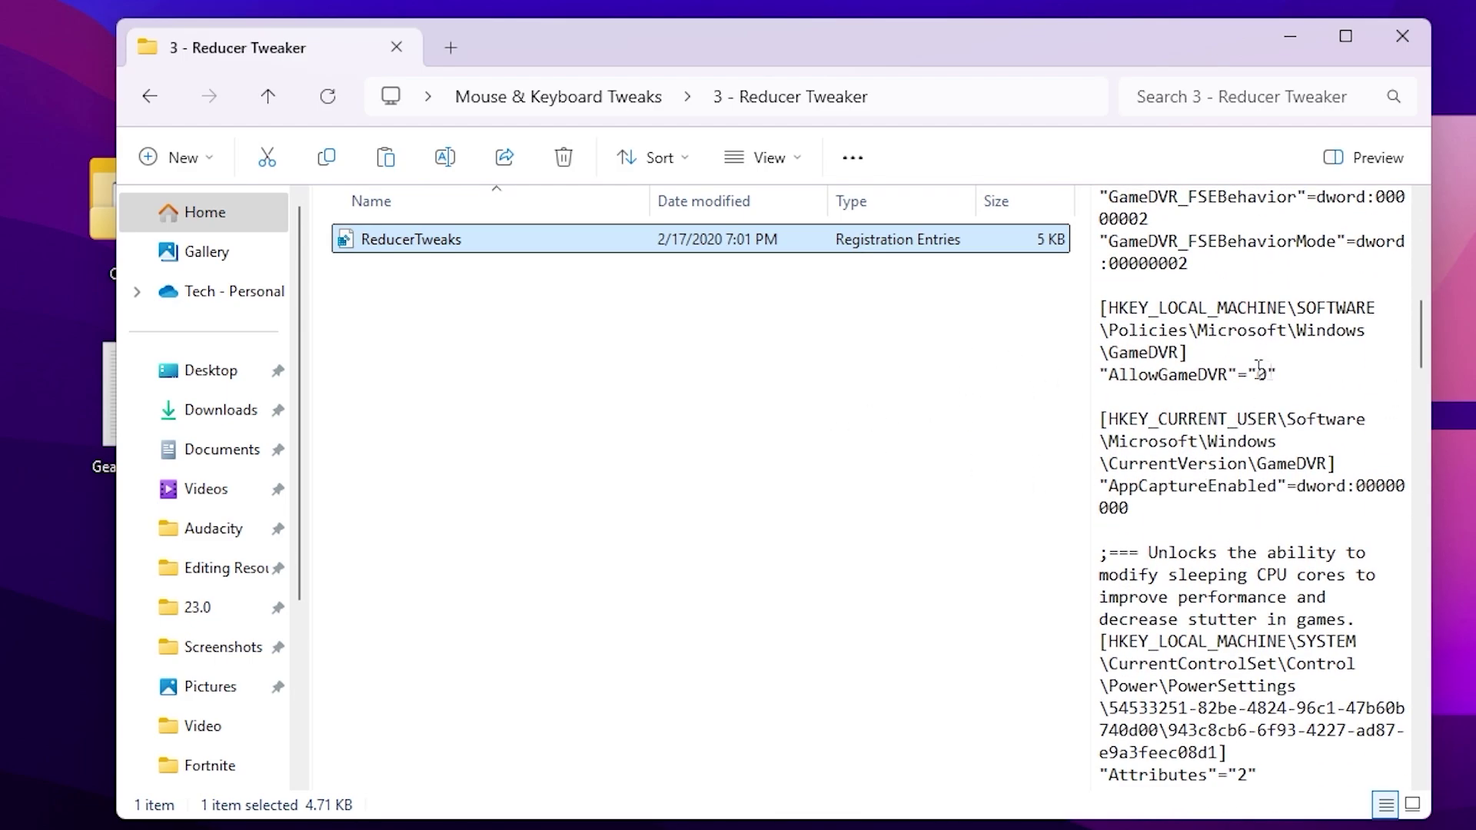
pyautogui.scroll(-4, 1258, 368)
pyautogui.doubleClick(486, 249)
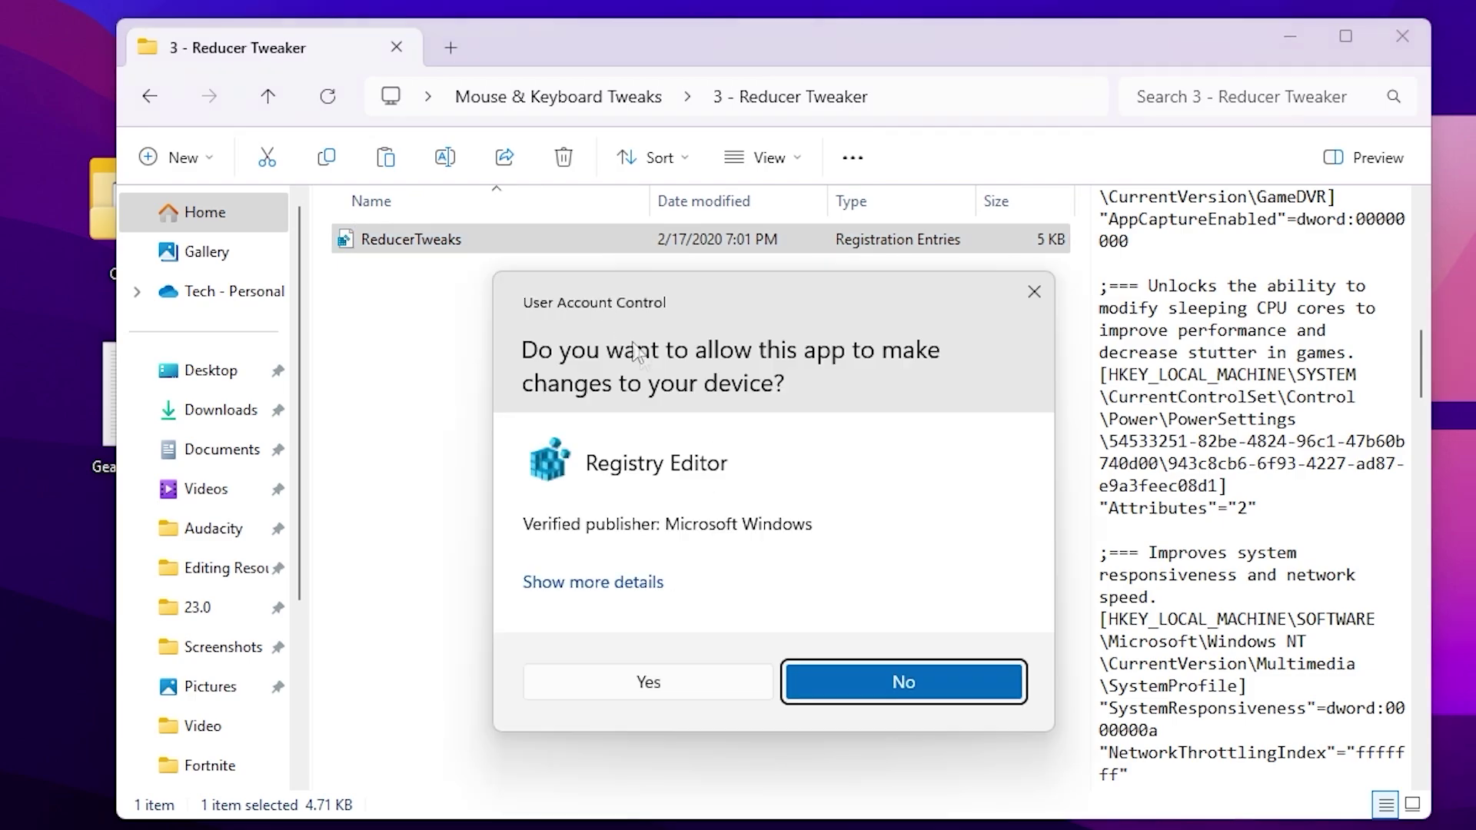
pyautogui.click(662, 685)
pyautogui.click(911, 442)
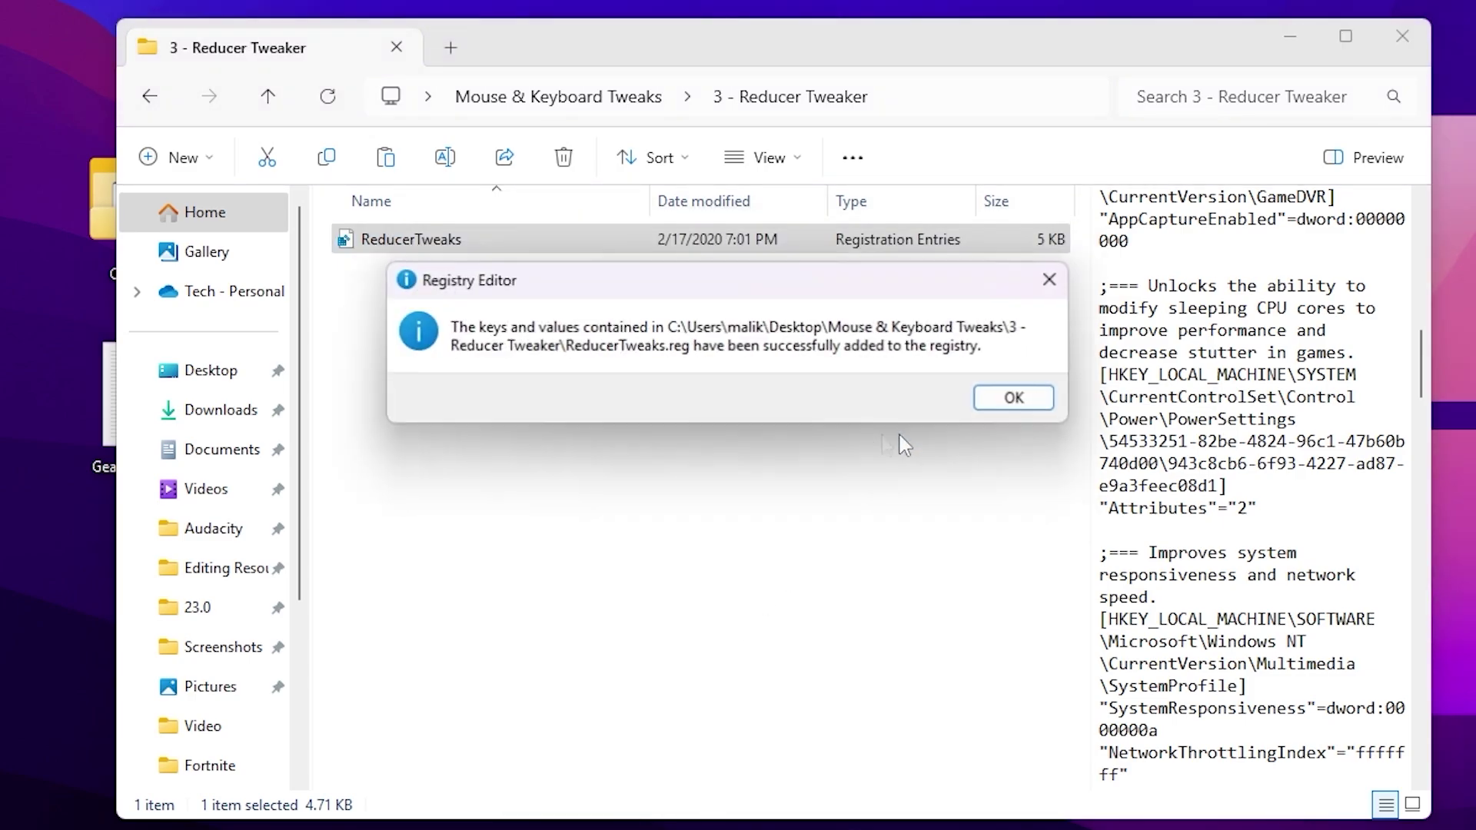
pyautogui.click(1009, 405)
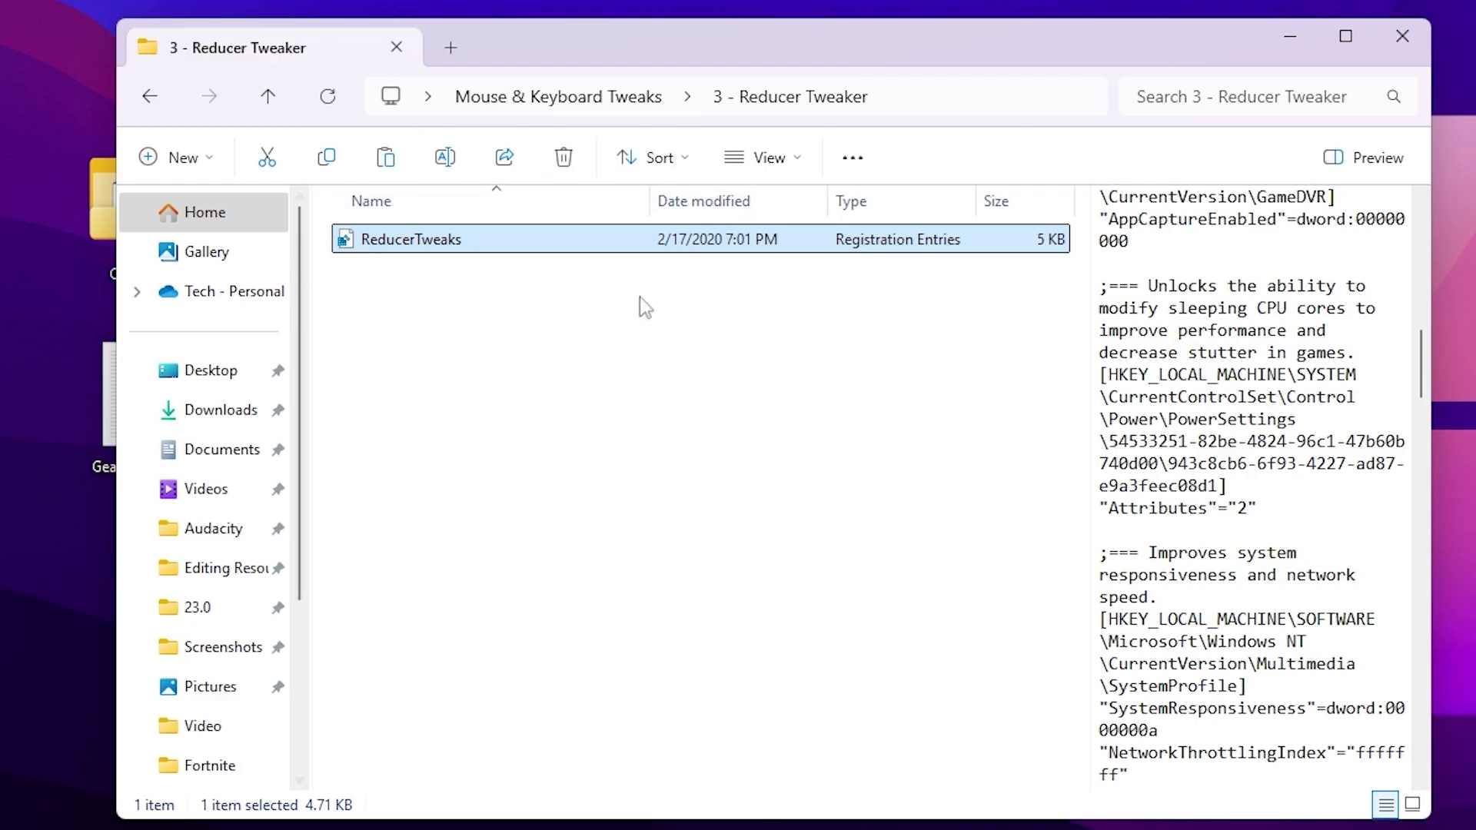
# Step: Merge the 32GB Ram file from the 4 - RAM Optimization folder into the registry, allowing the changes, and close the folder window
pyautogui.hotkey('alt', 'Left')
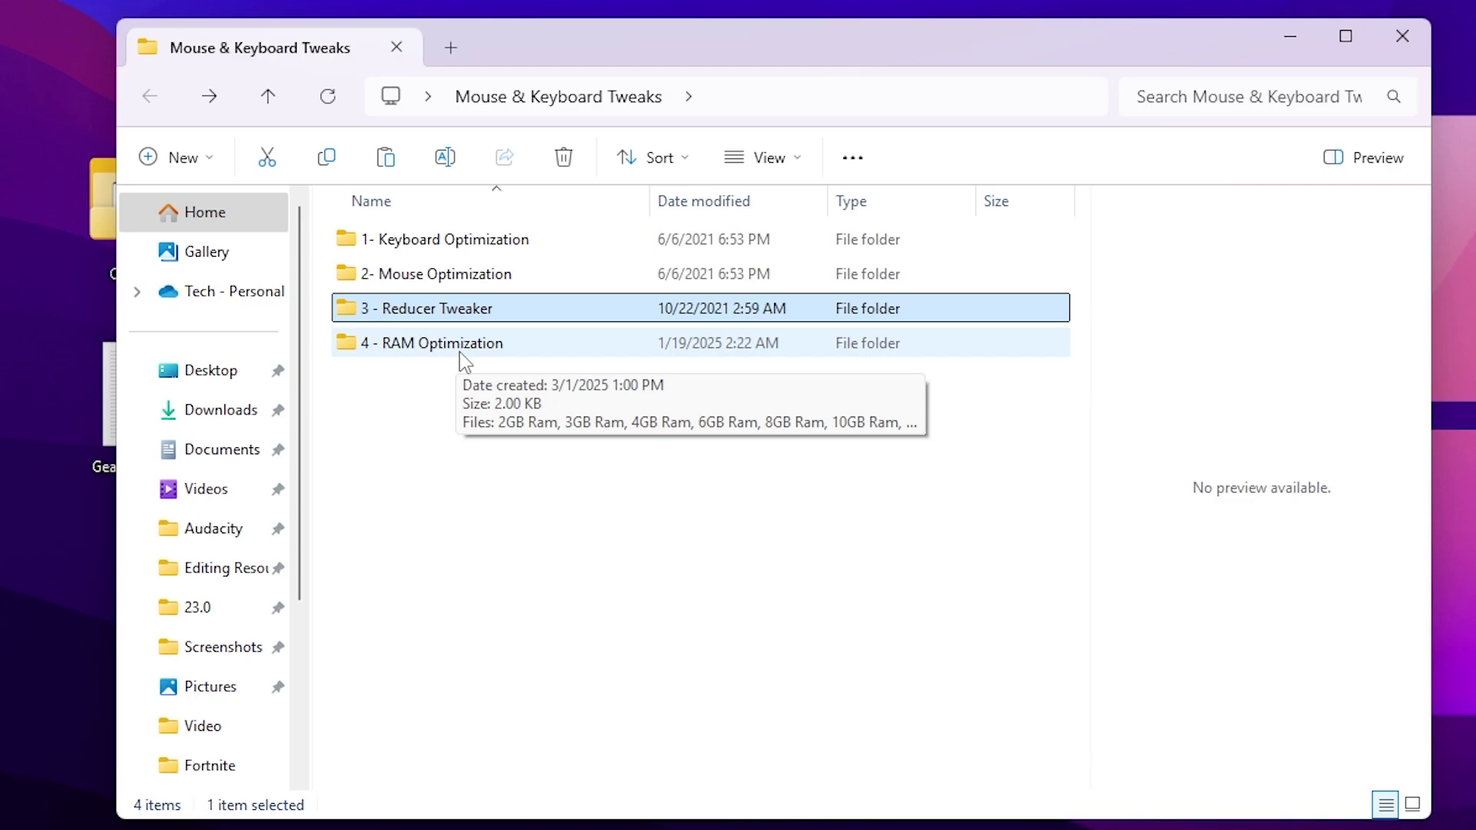
pyautogui.doubleClick(485, 342)
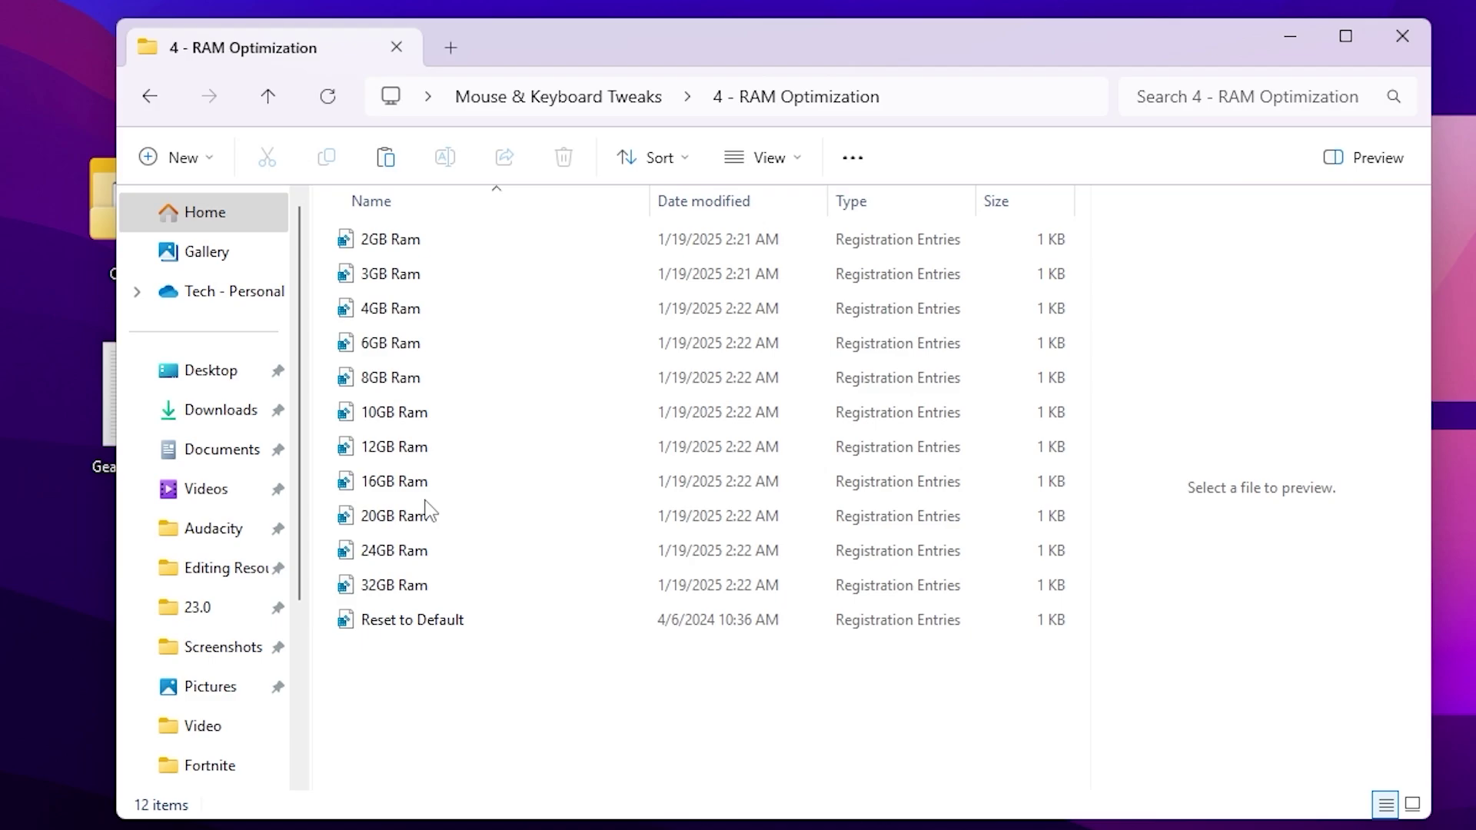
pyautogui.doubleClick(400, 586)
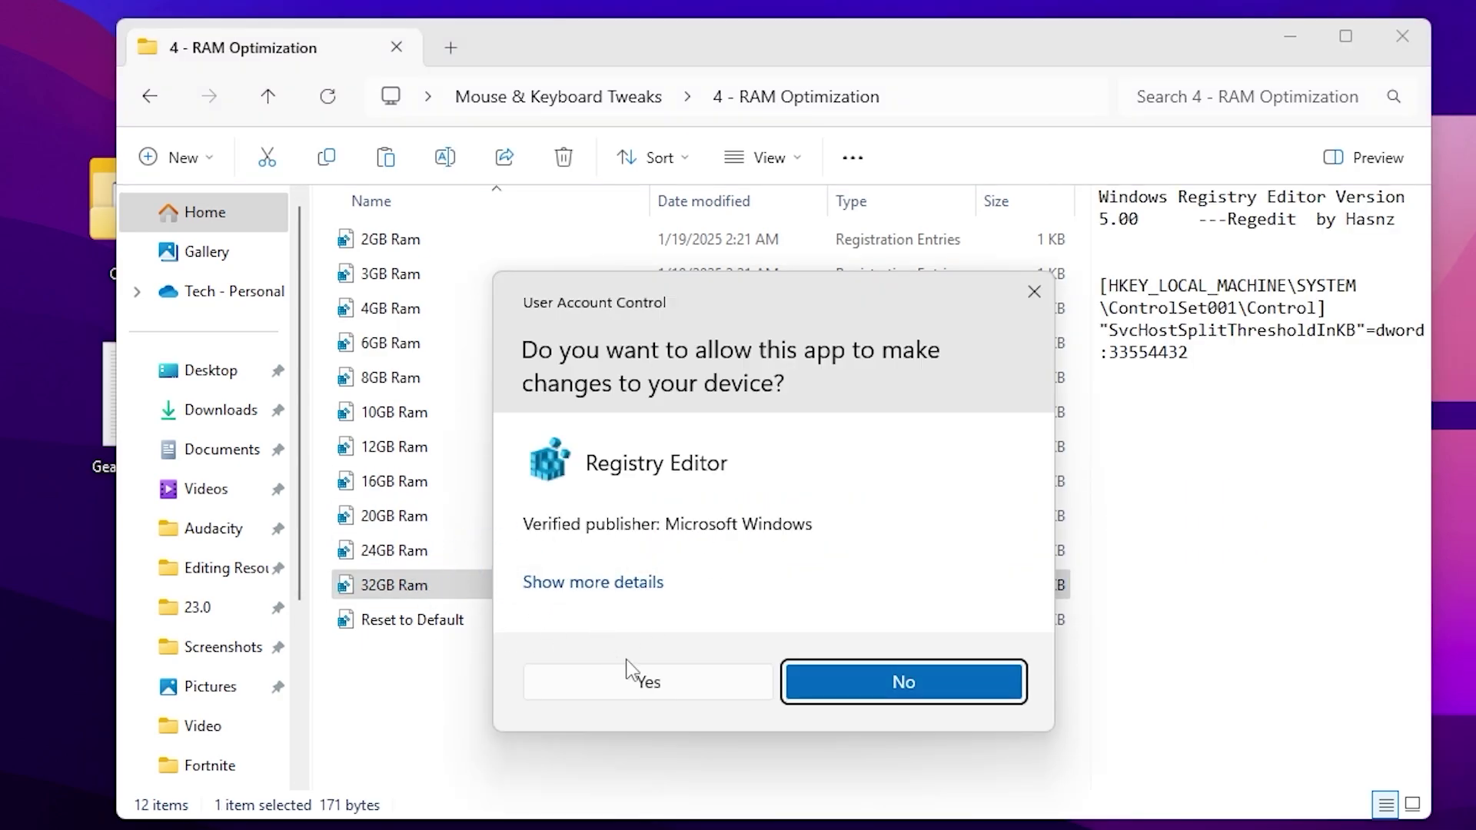
pyautogui.click(644, 683)
pyautogui.click(953, 431)
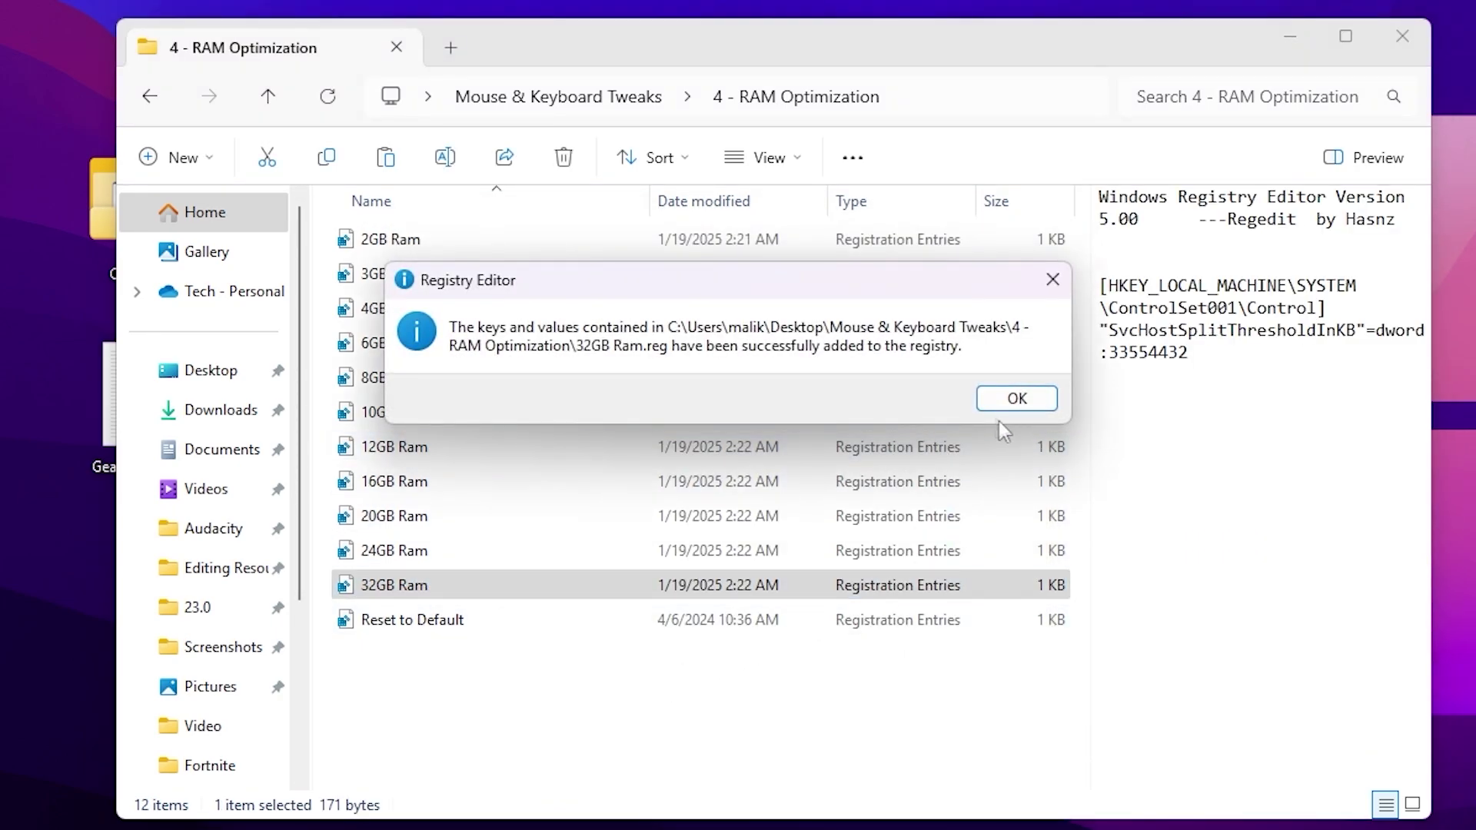
pyautogui.click(1041, 397)
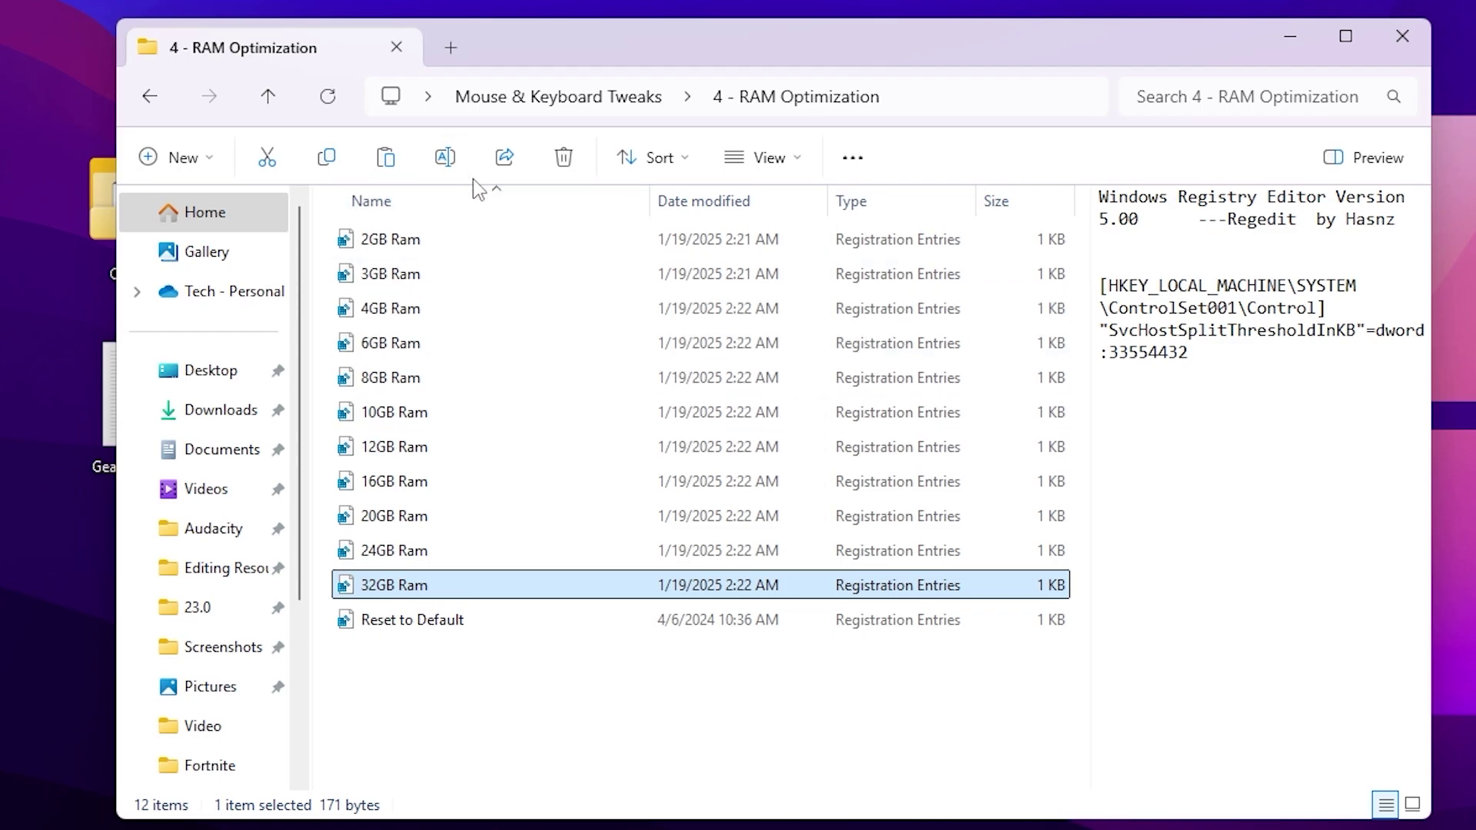
pyautogui.click(1416, 41)
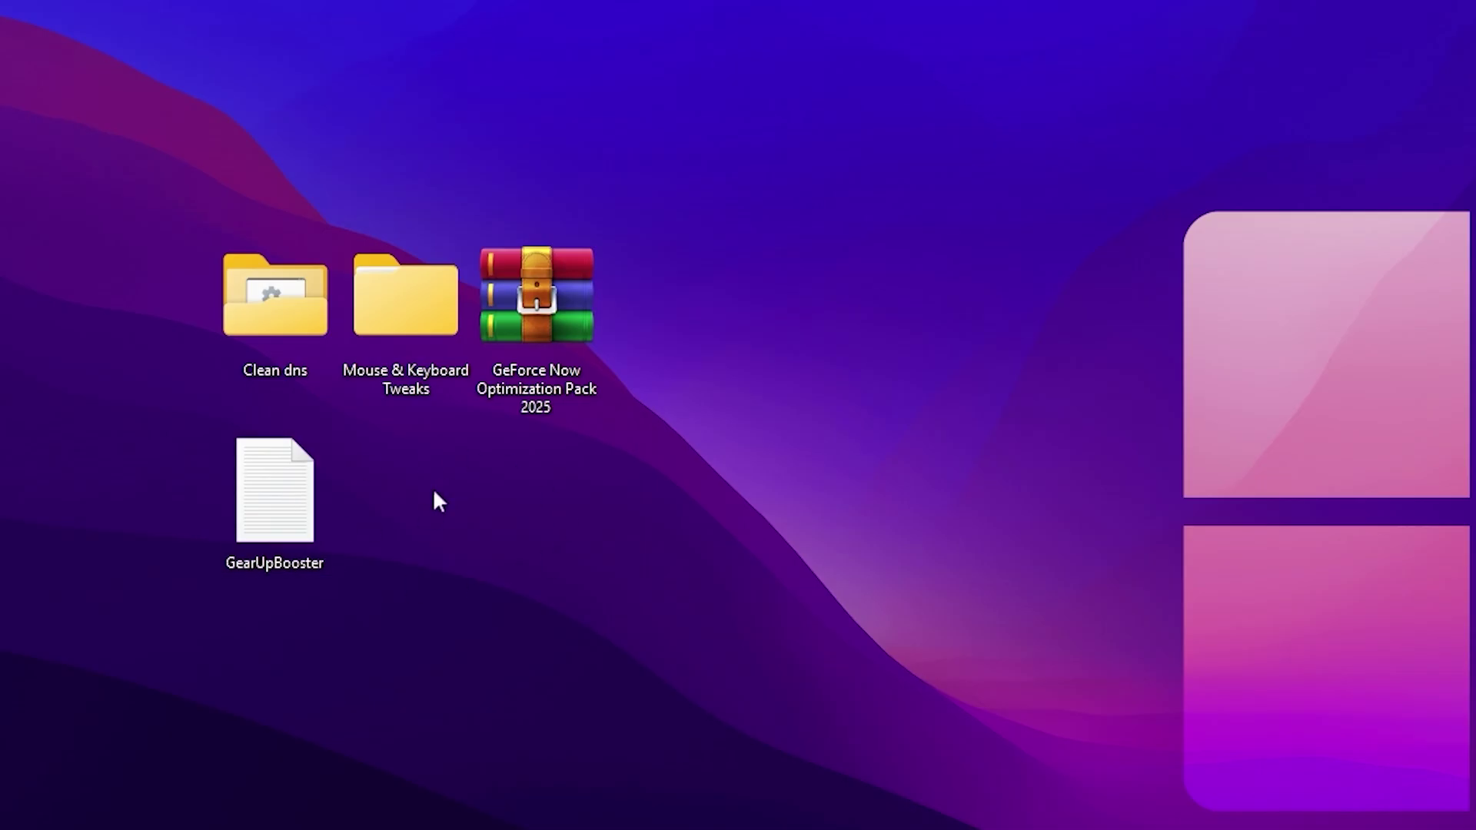
# Step: Place the GearUpBooster text file beside the GeForce Now Optimization Pack archive on the desktop and open it
pyautogui.moveTo(141, 396); pyautogui.dragTo(507, 265)
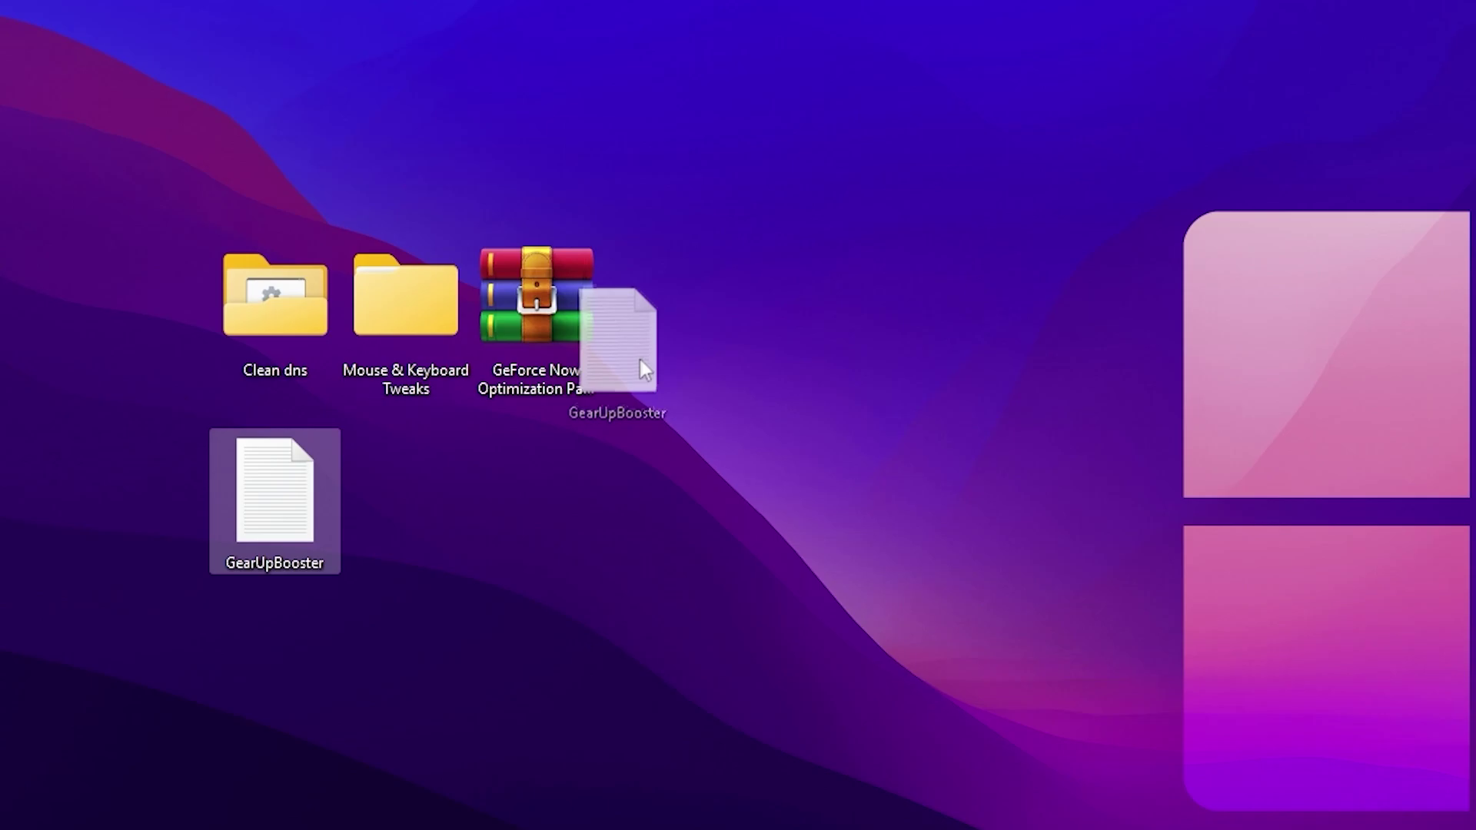
pyautogui.moveTo(639, 360); pyautogui.dragTo(691, 323)
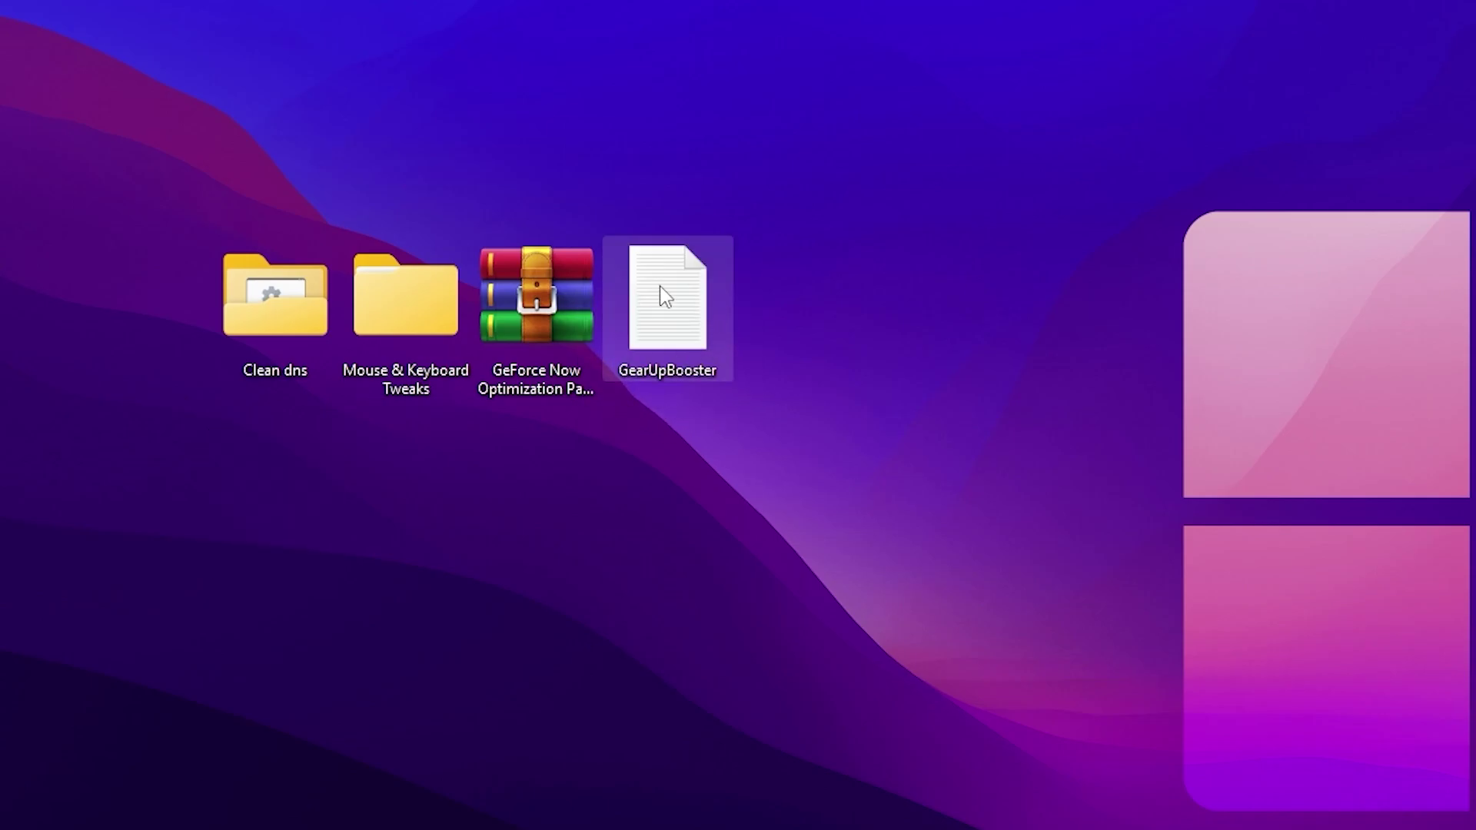
pyautogui.doubleClick(666, 296)
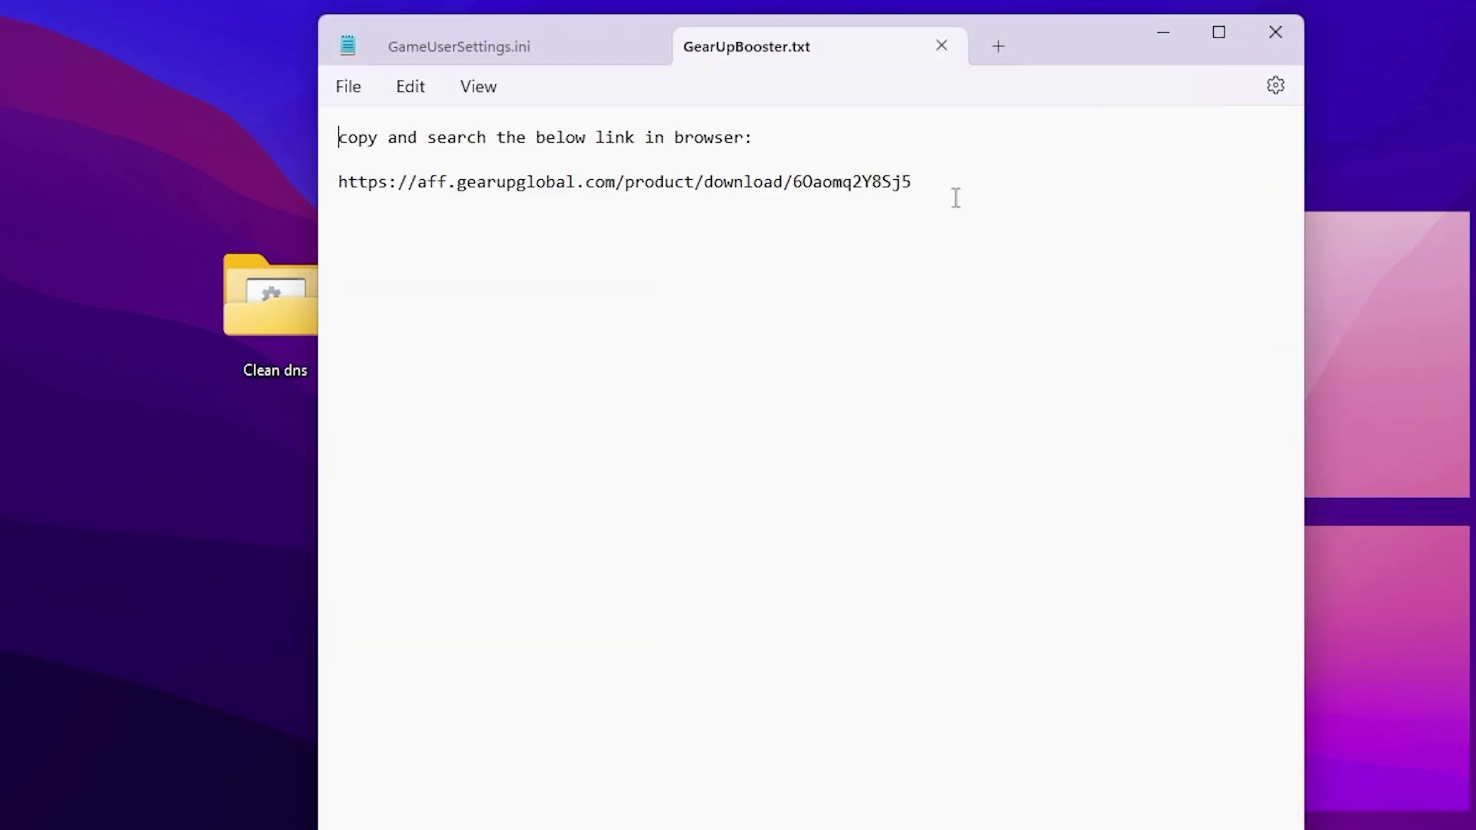
# Step: Copy the GearUp download link from GearUpBooster.txt and load it in Chrome
pyautogui.moveTo(926, 172); pyautogui.dragTo(565, 166)
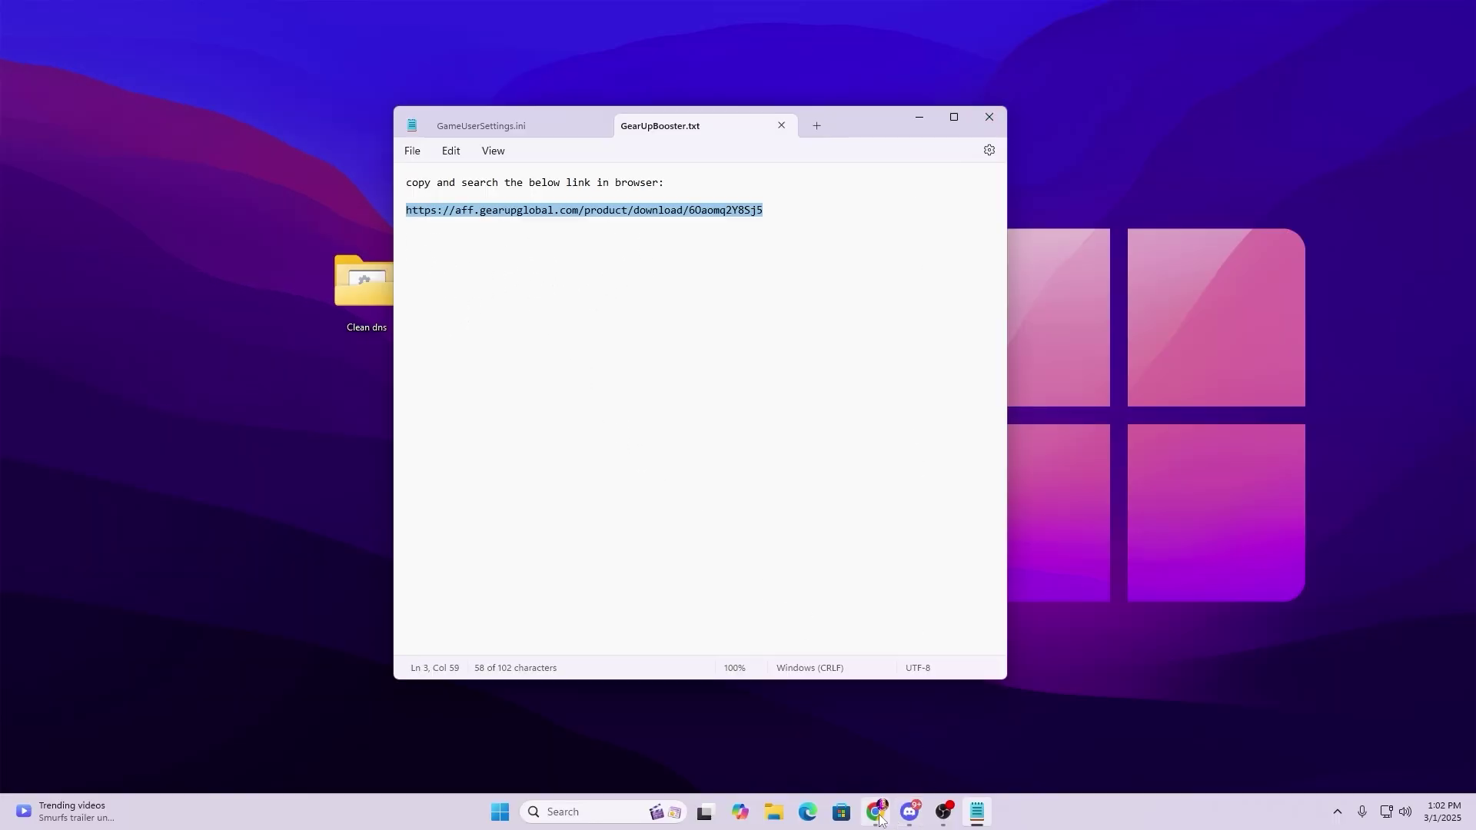
pyautogui.click(875, 812)
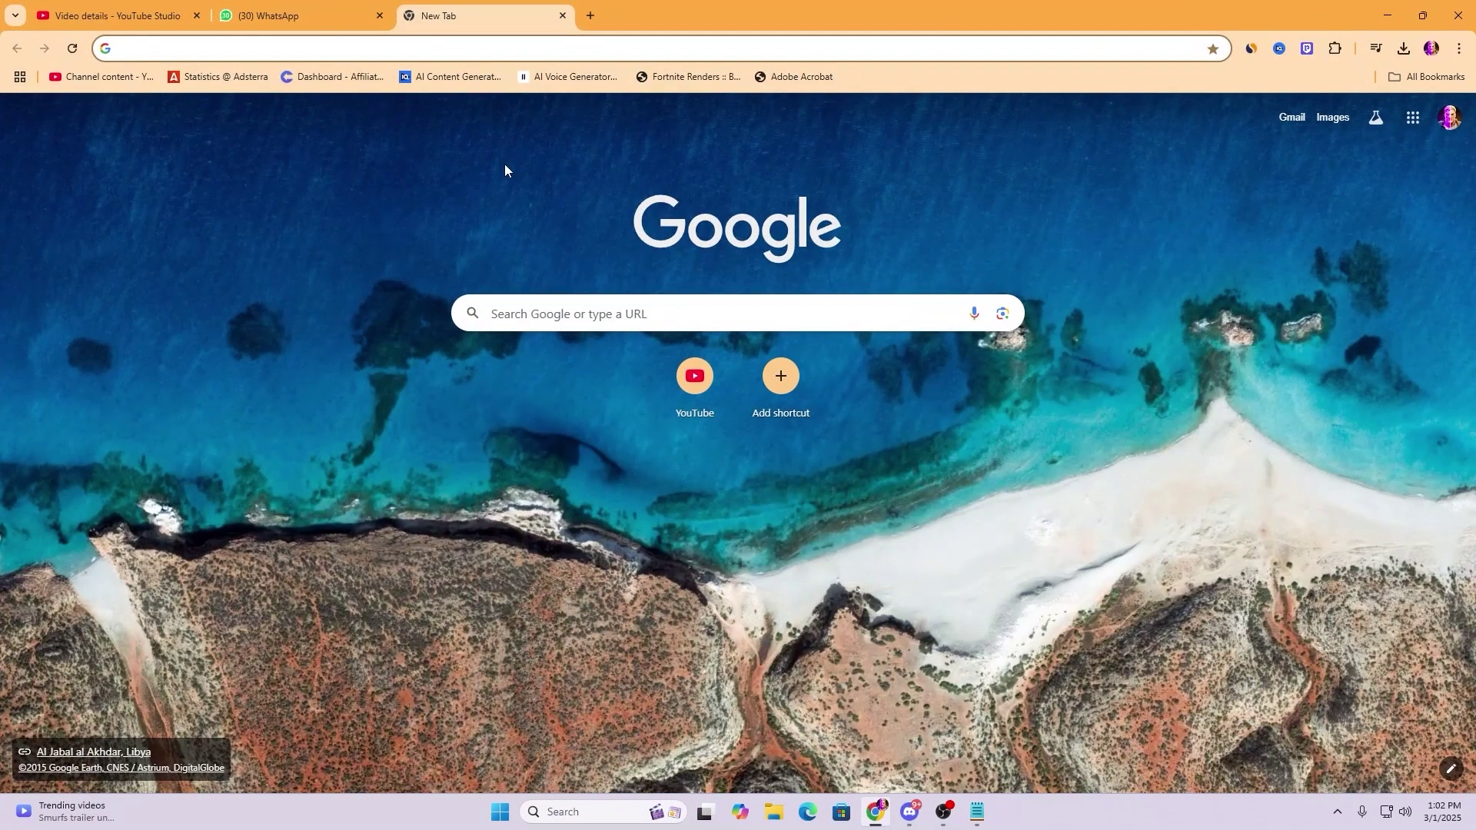
pyautogui.hotkey('ctrl', 'v')
pyautogui.press('Return')
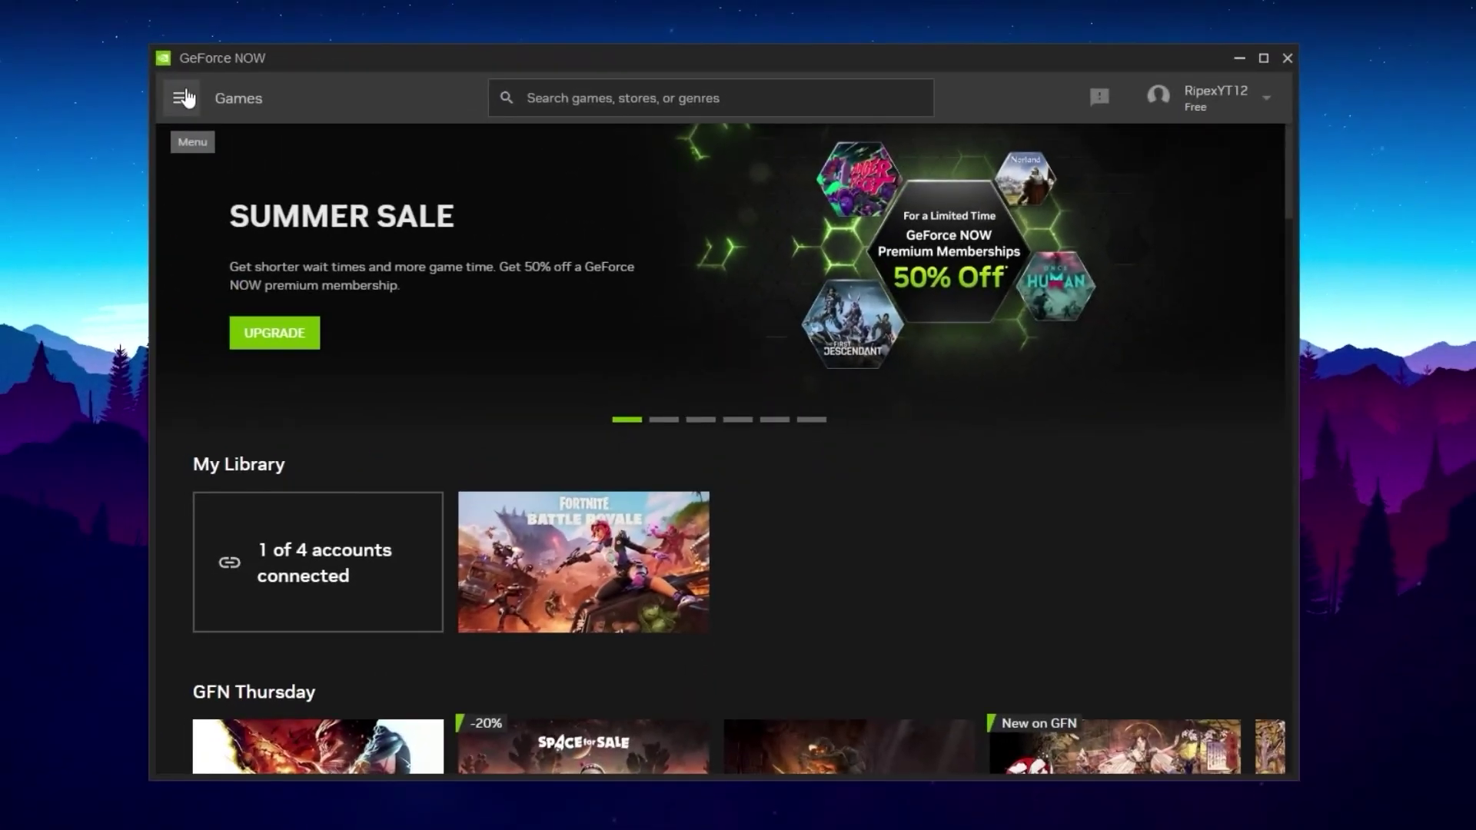
# Step: In the GeForce NOW app's settings, set the streaming quality to Custom
pyautogui.click(179, 98)
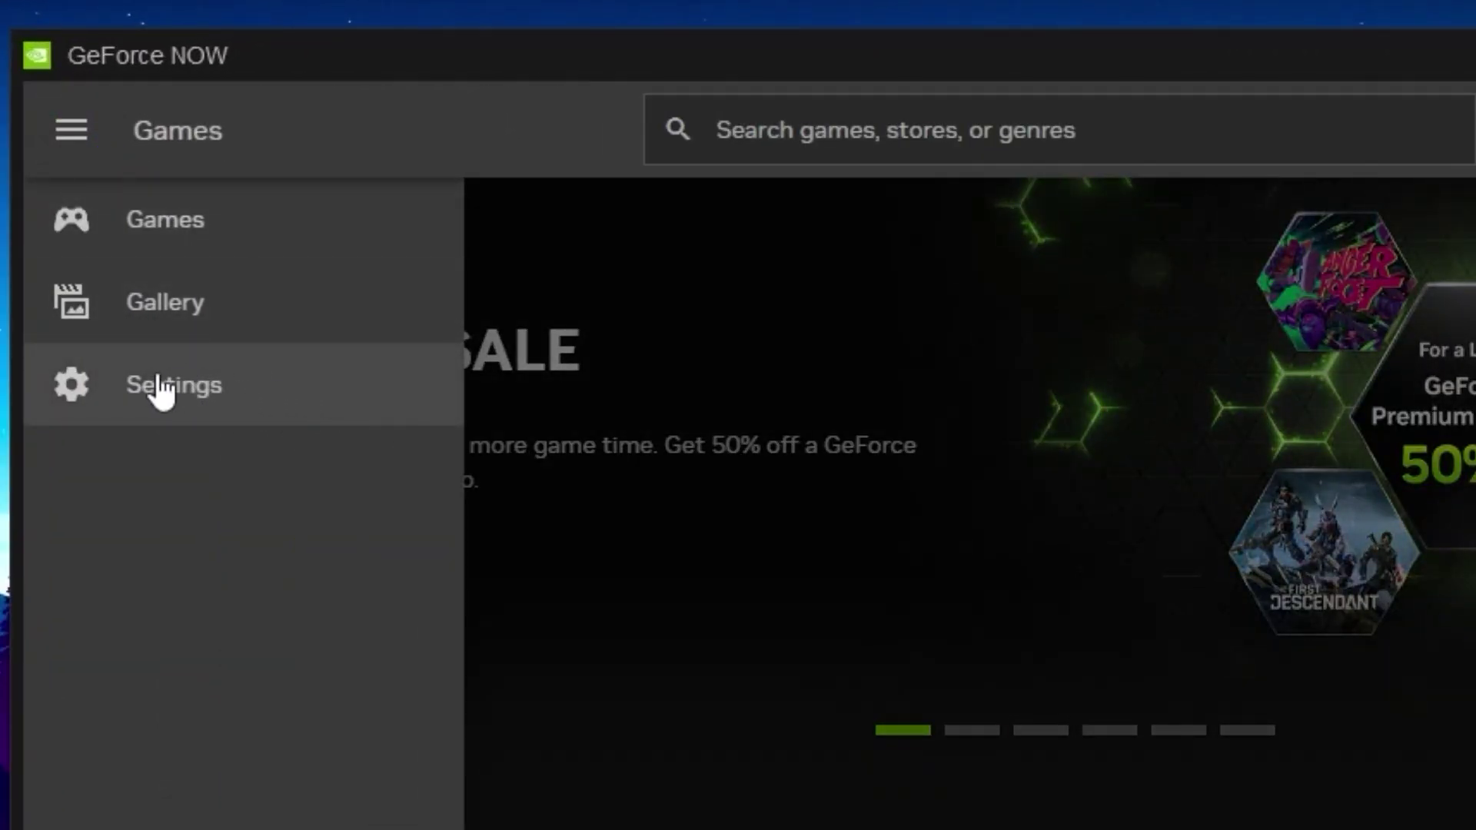
pyautogui.click(158, 392)
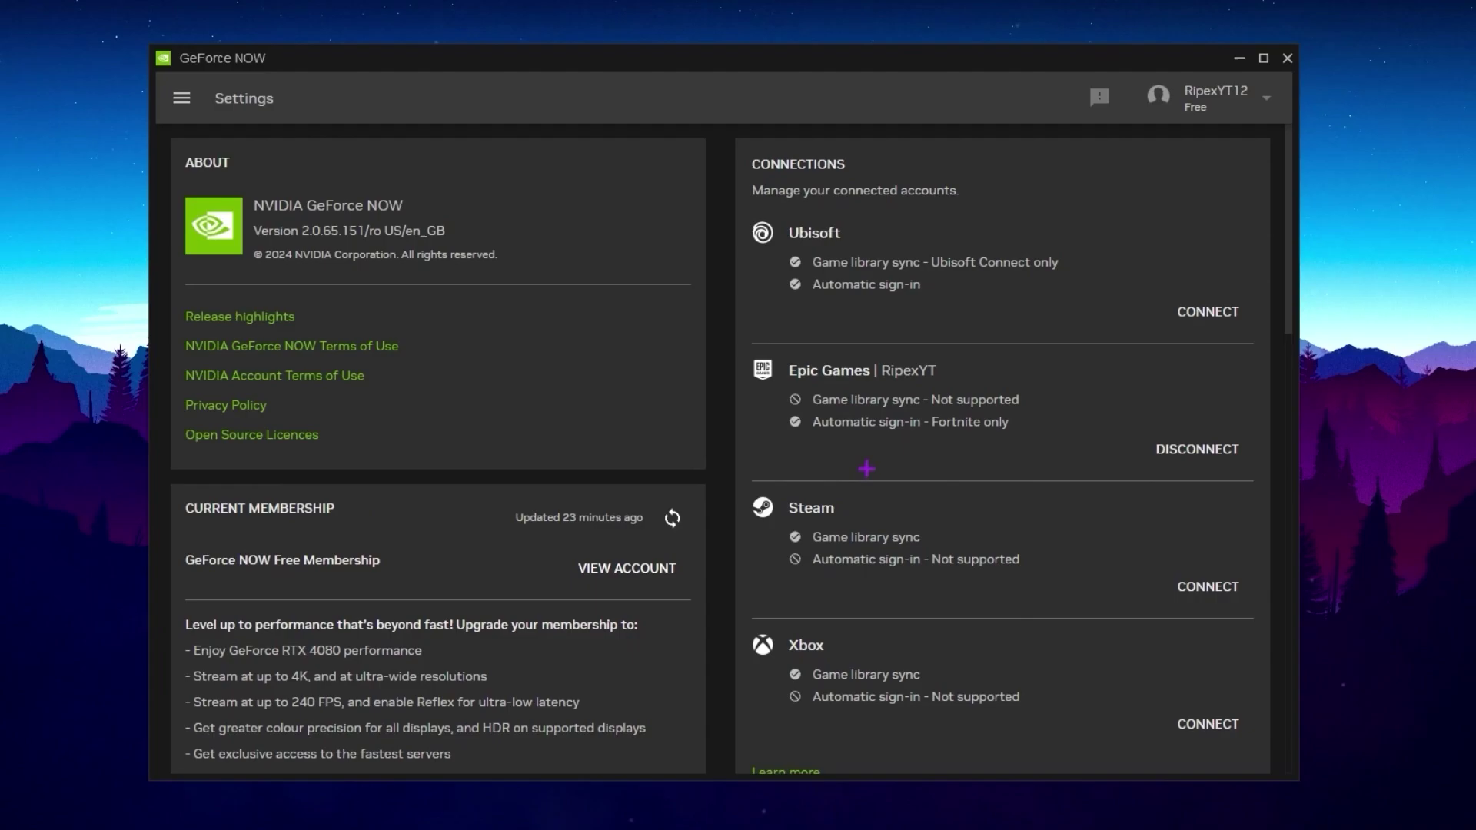
pyautogui.scroll(-6, 663, 422)
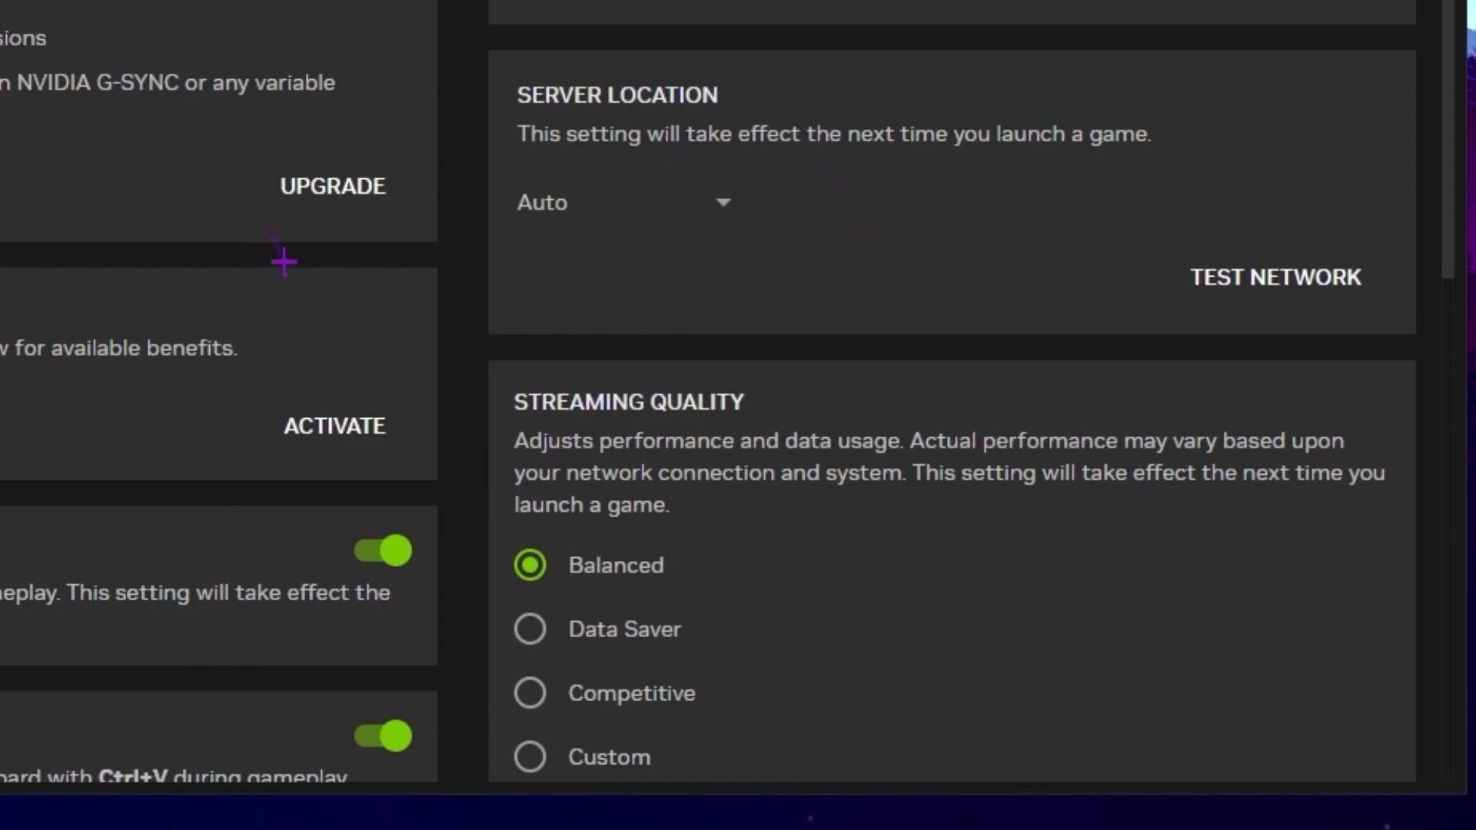
pyautogui.scroll(-6, 494, 22)
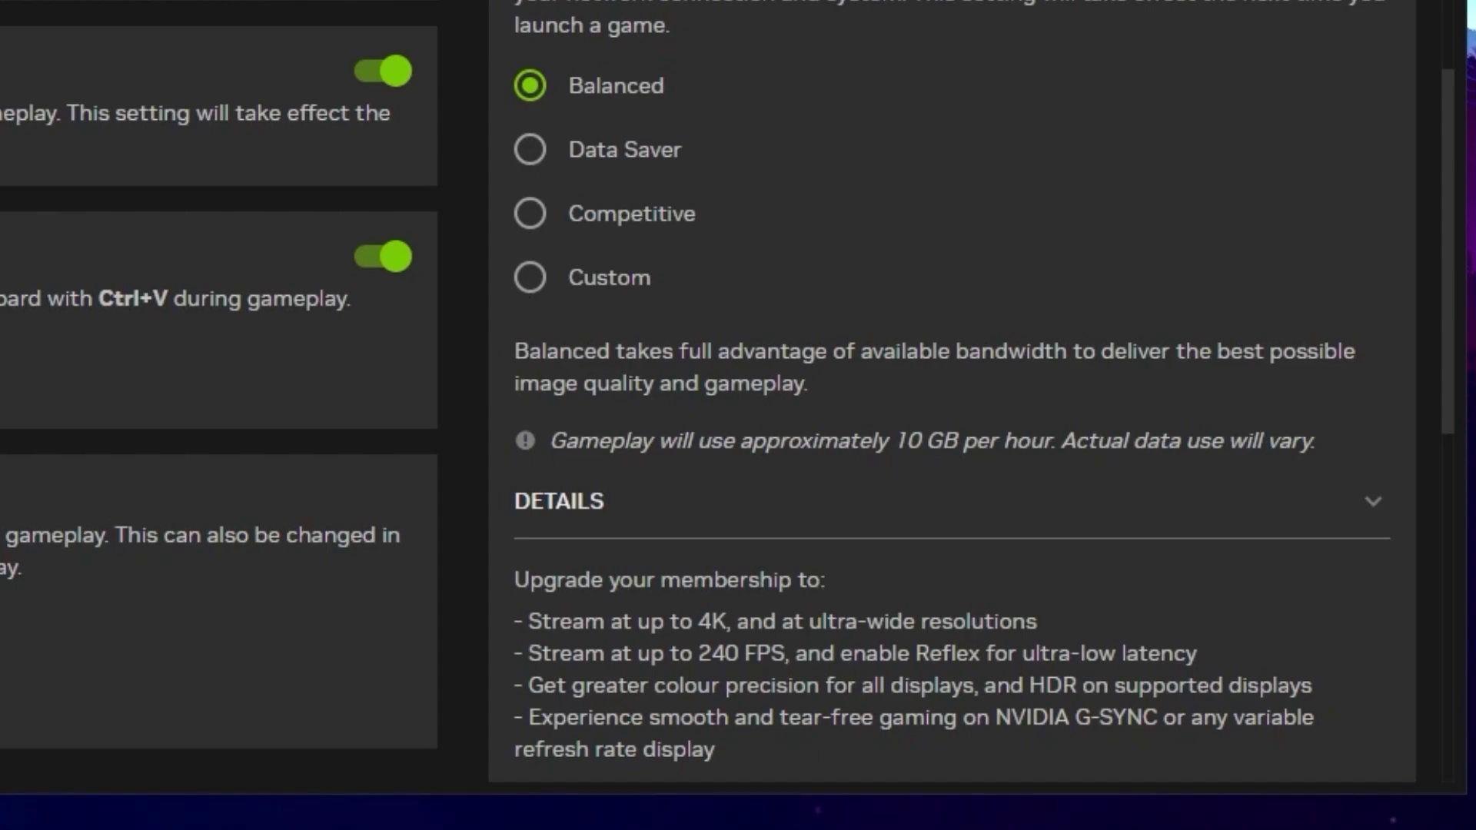
pyautogui.click(580, 288)
pyautogui.scroll(-4, 731, 267)
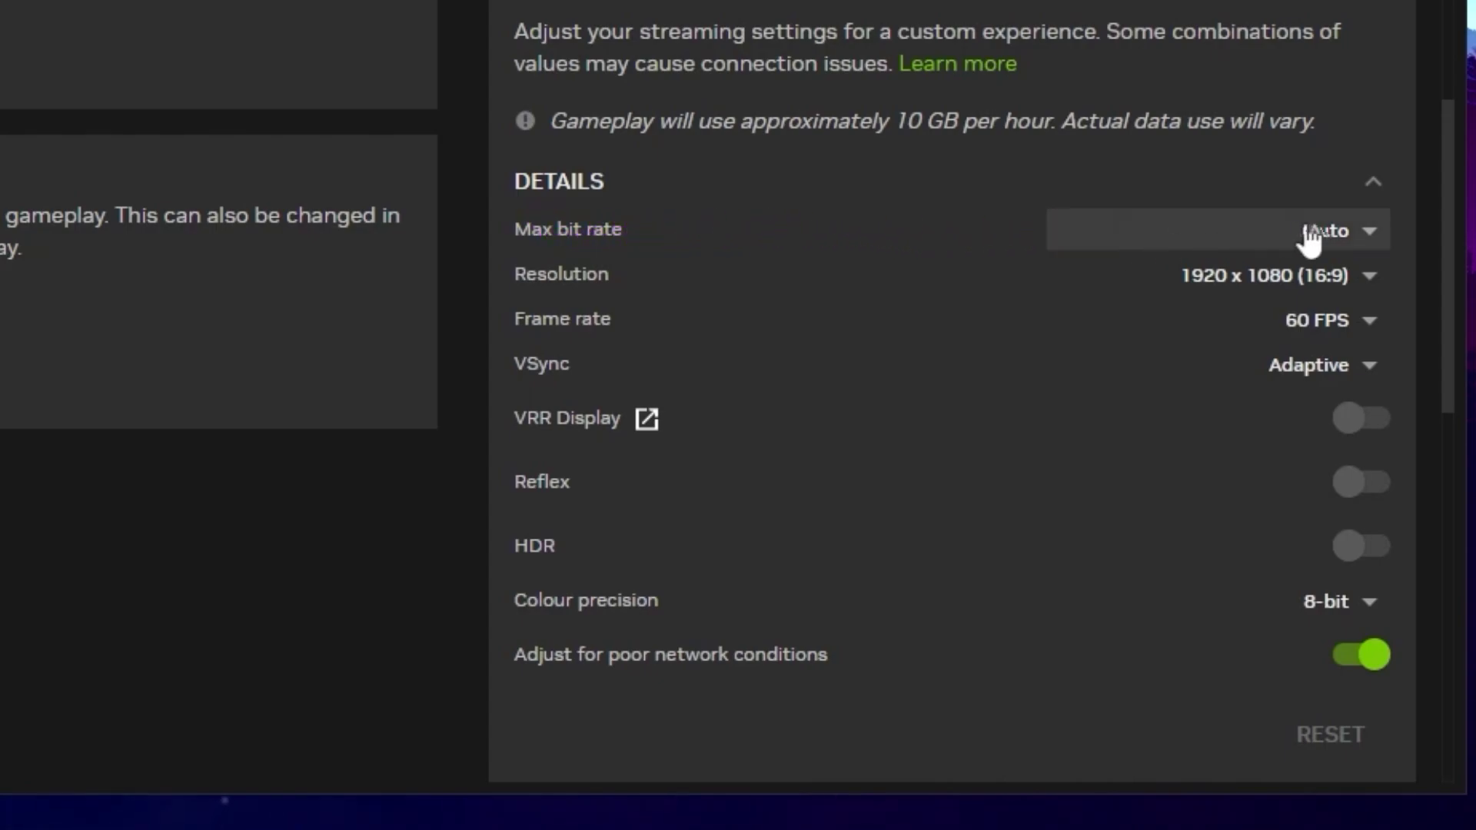
# Step: Set the max bit rate to Custom at 50 Mbps
pyautogui.click(1372, 232)
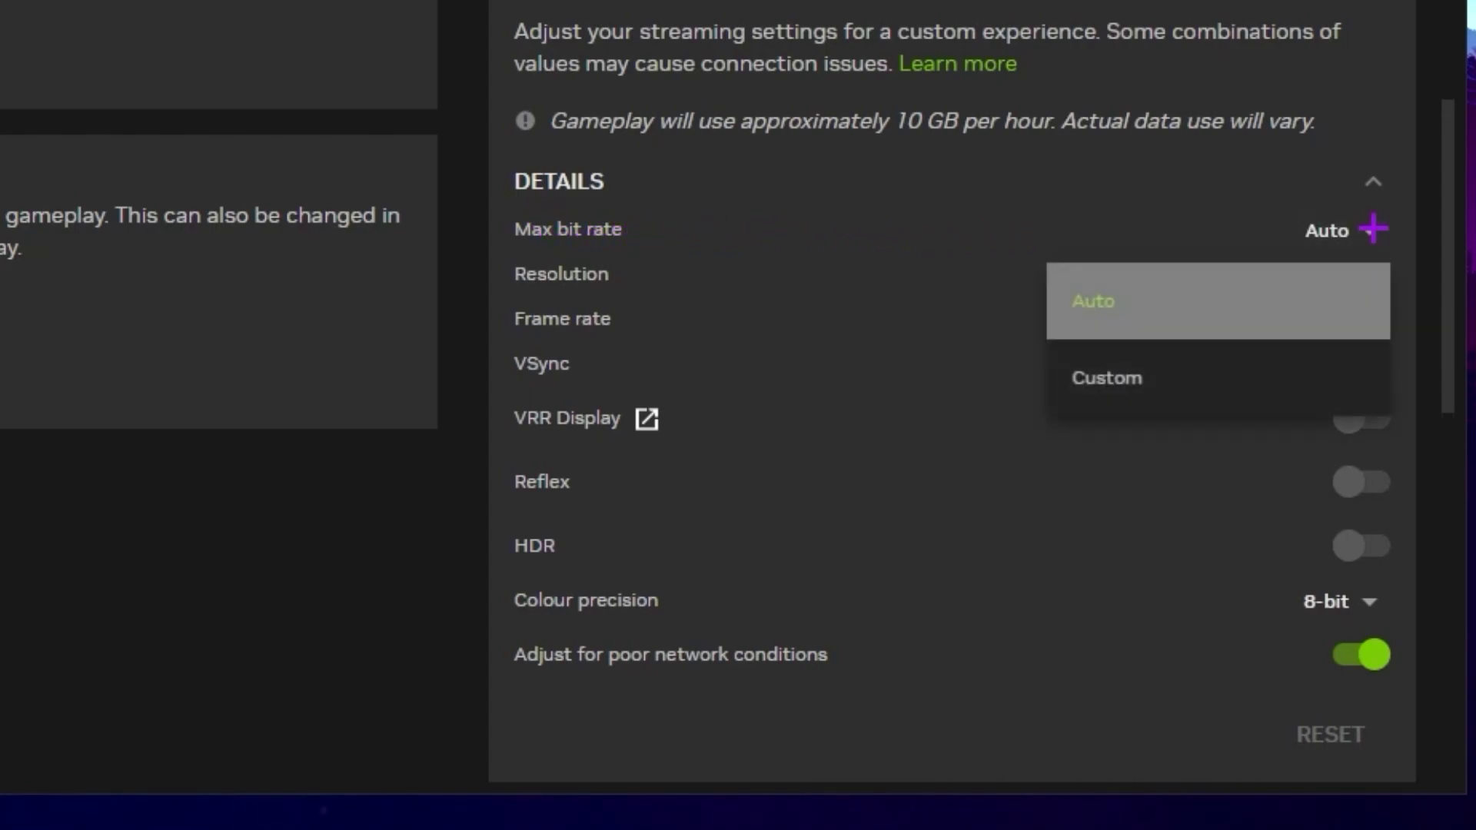
pyautogui.click(1124, 401)
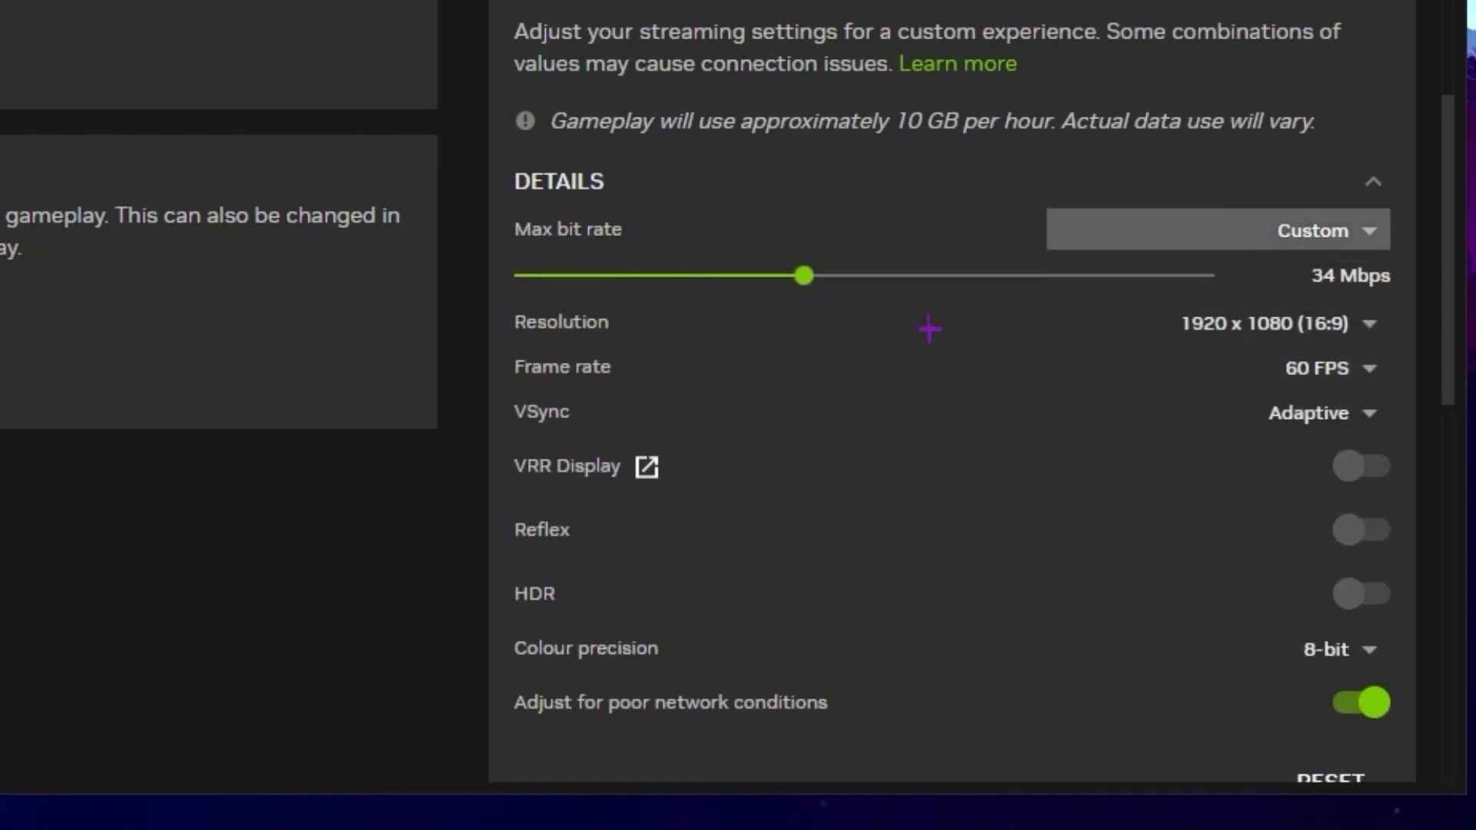
pyautogui.moveTo(799, 279); pyautogui.dragTo(963, 286)
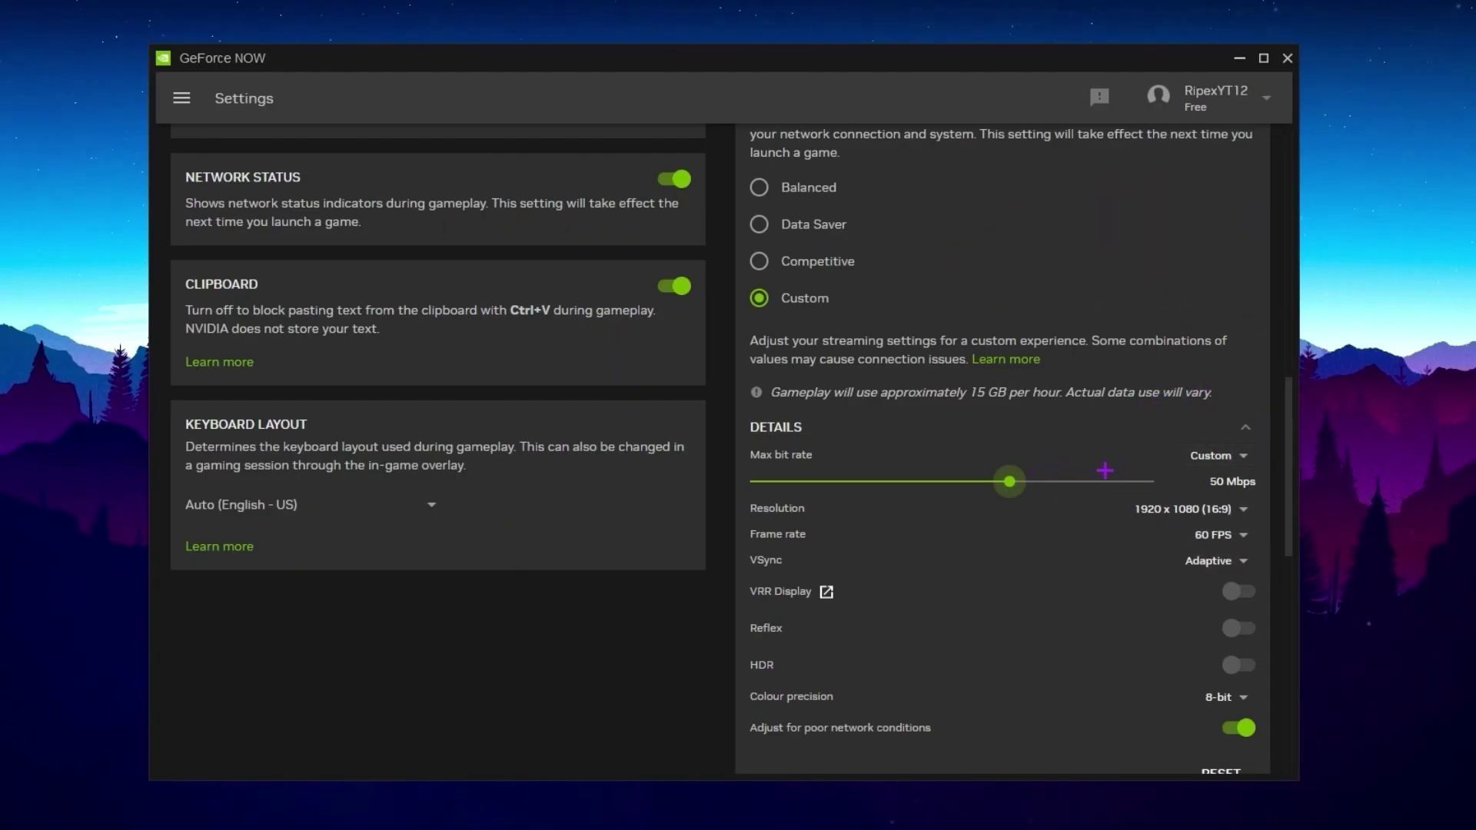
pyautogui.click(1211, 456)
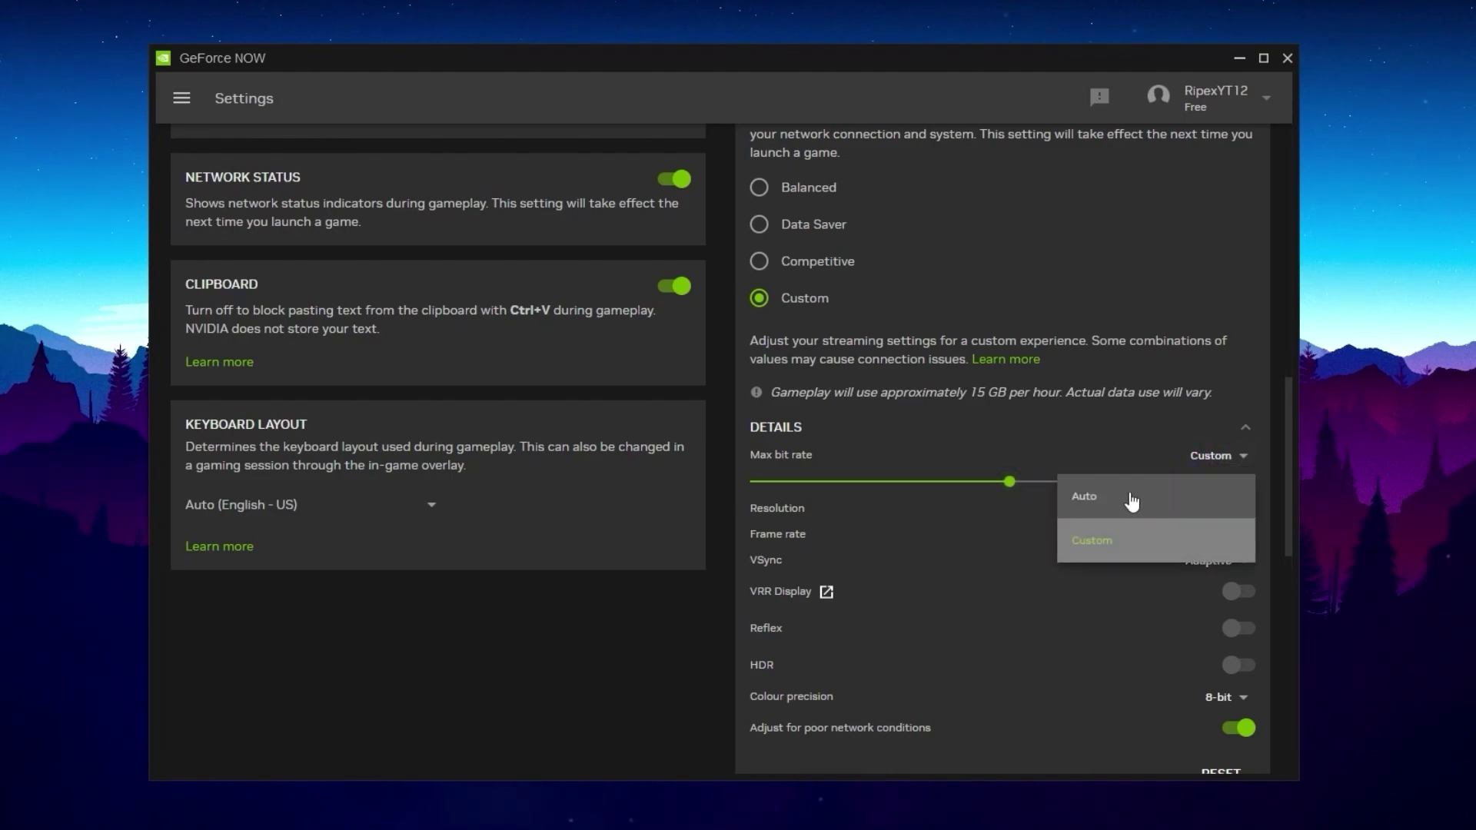
pyautogui.click(1212, 455)
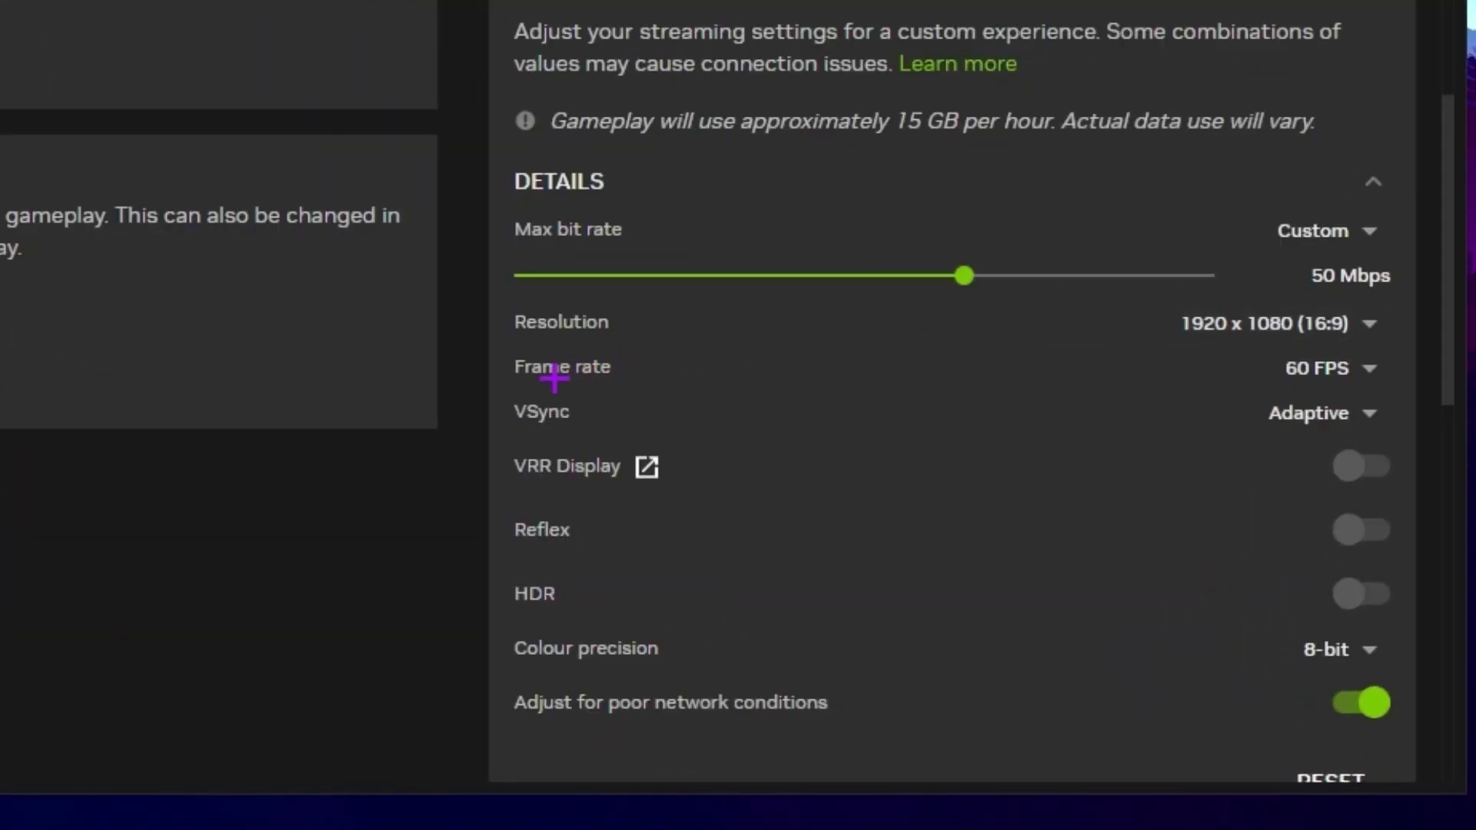
# Step: Check the frame rate options, keeping 60 FPS, and turn VSync off
pyautogui.click(1372, 377)
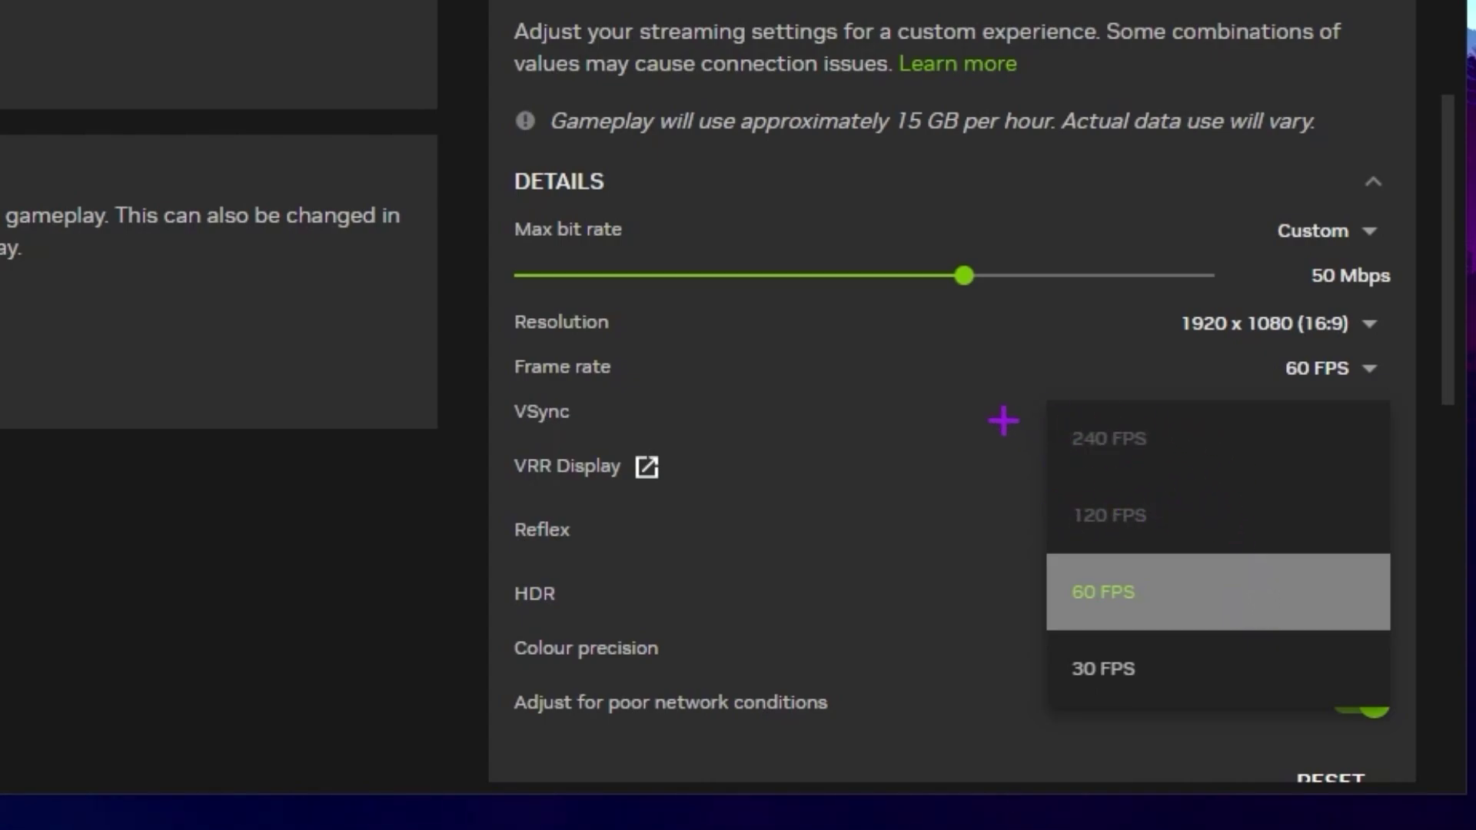
pyautogui.click(915, 359)
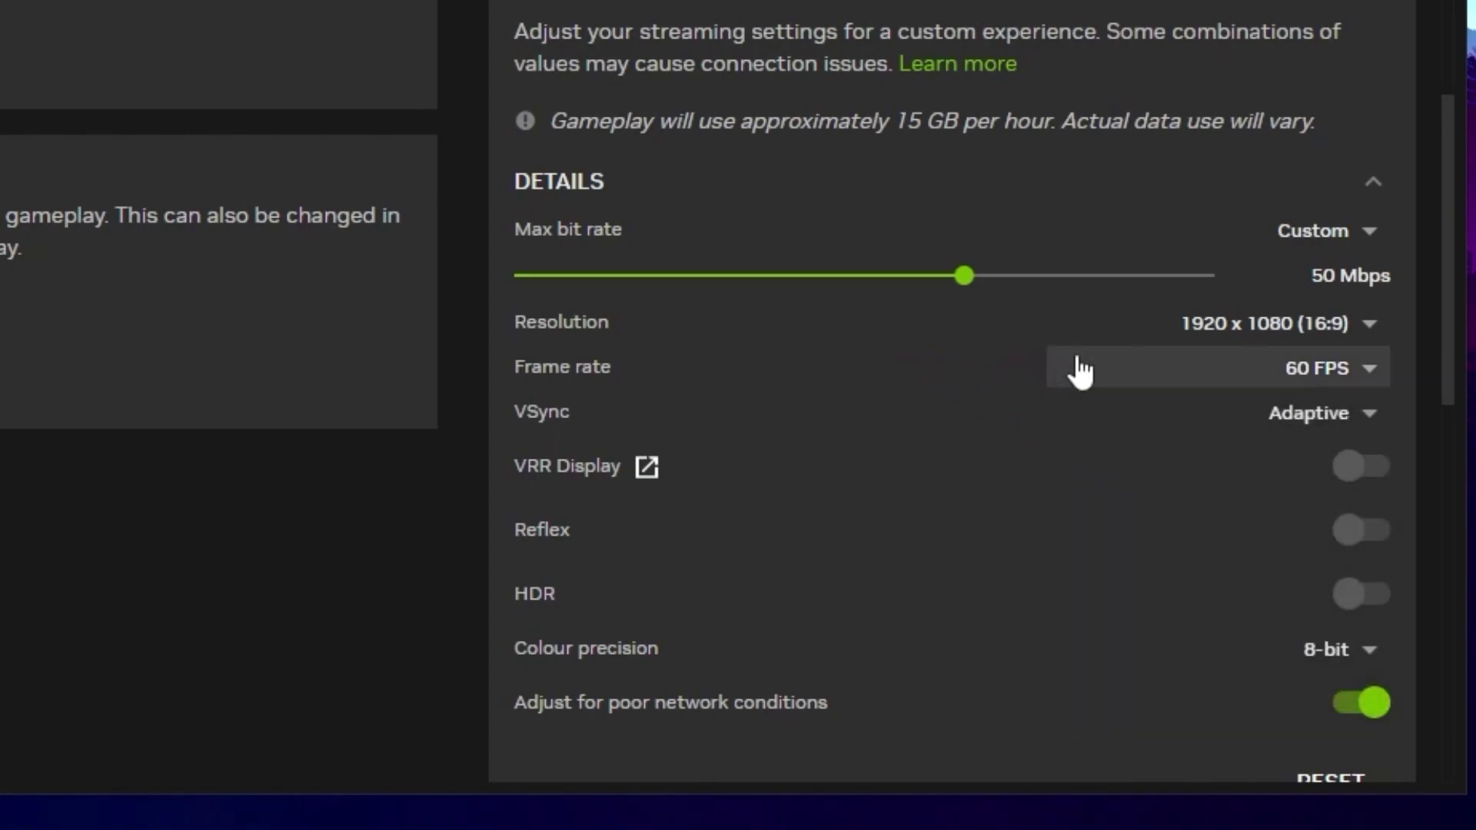
pyautogui.click(1337, 411)
pyautogui.click(1130, 563)
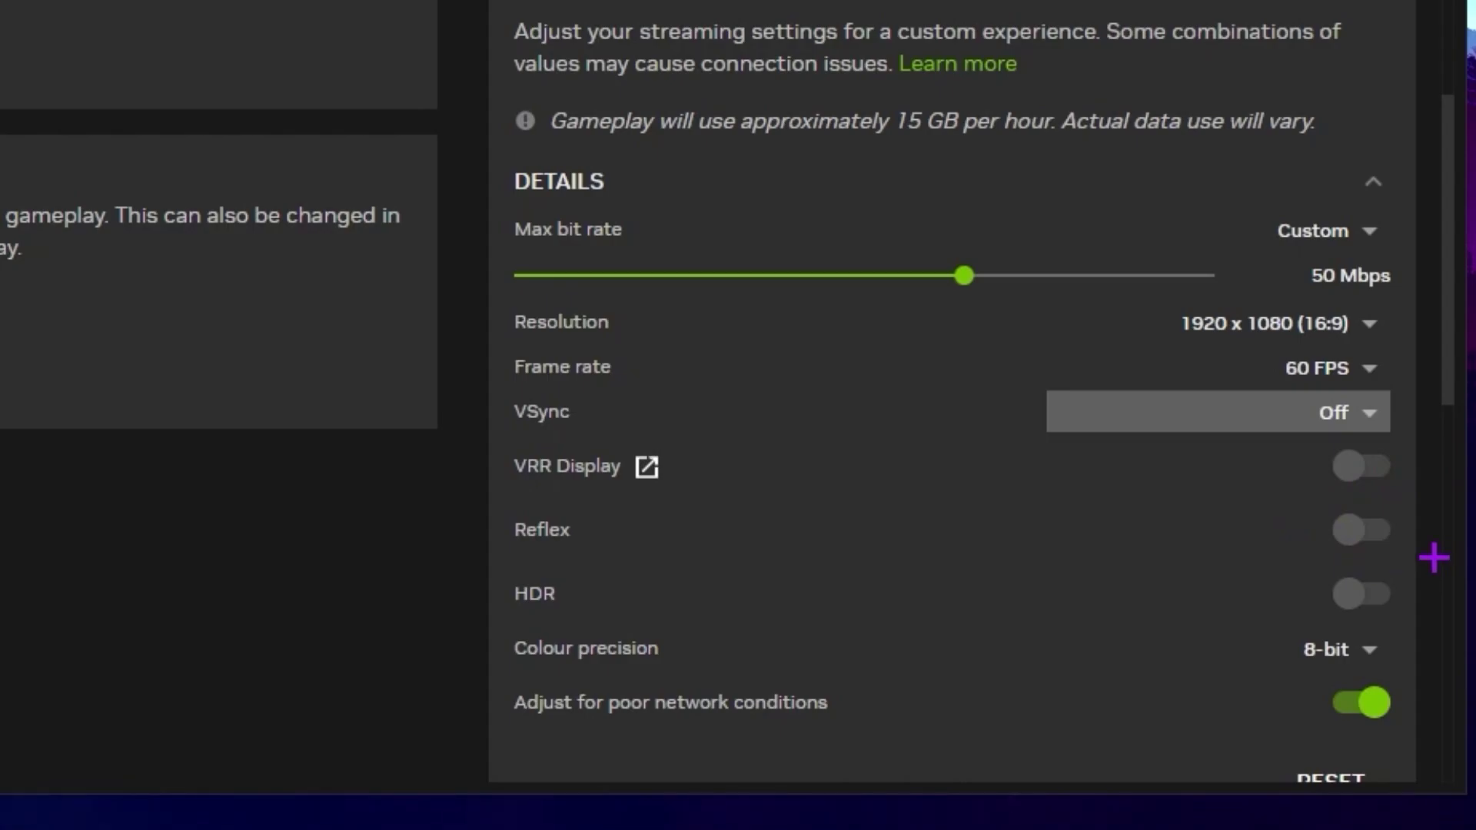
# Step: Check the colour precision options, keeping 8-bit, and review the resolution upscaling and in-game graphics settings
pyautogui.scroll(-5, 914, 503)
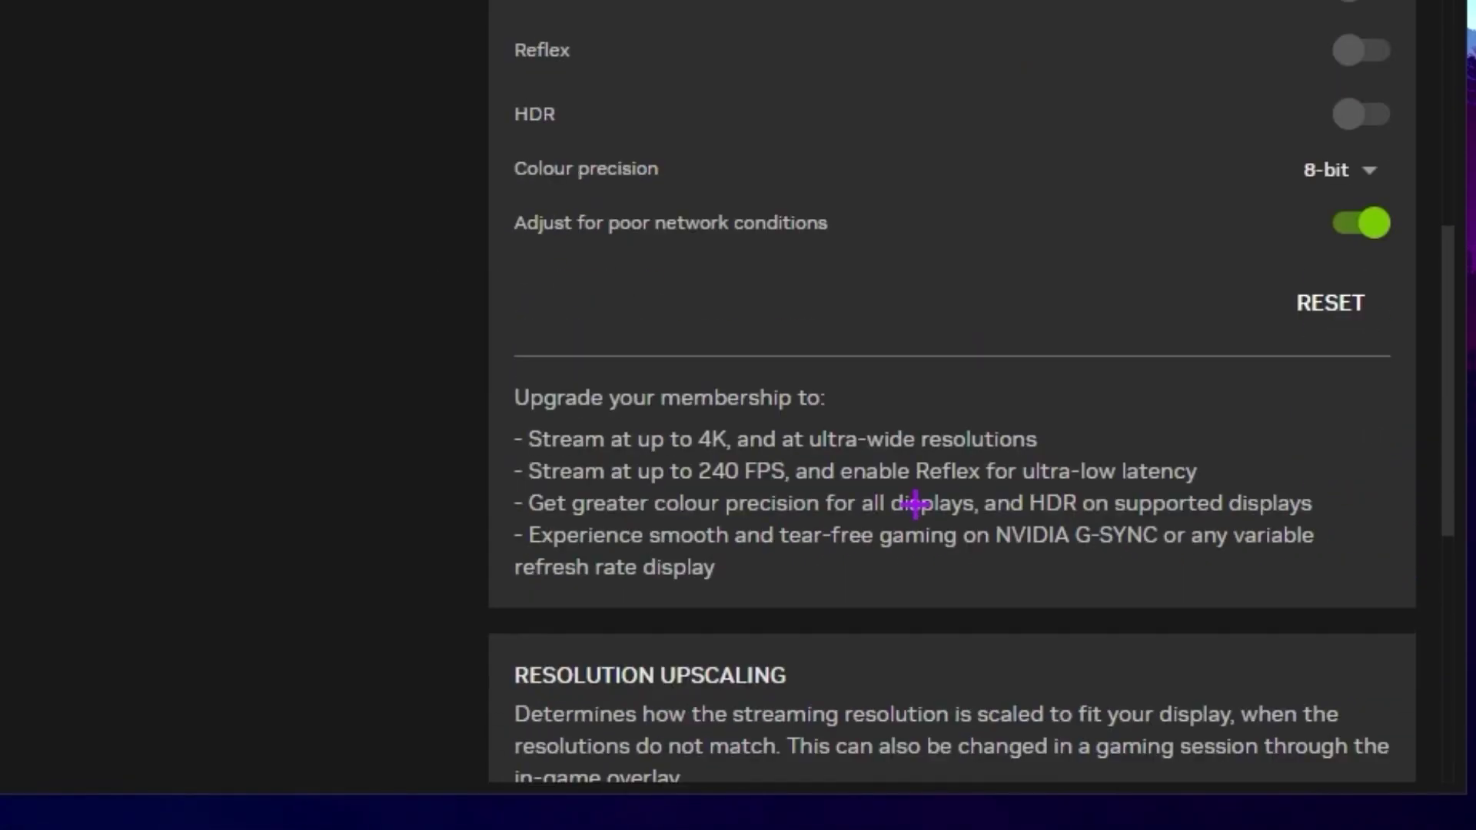
pyautogui.scroll(2, 914, 503)
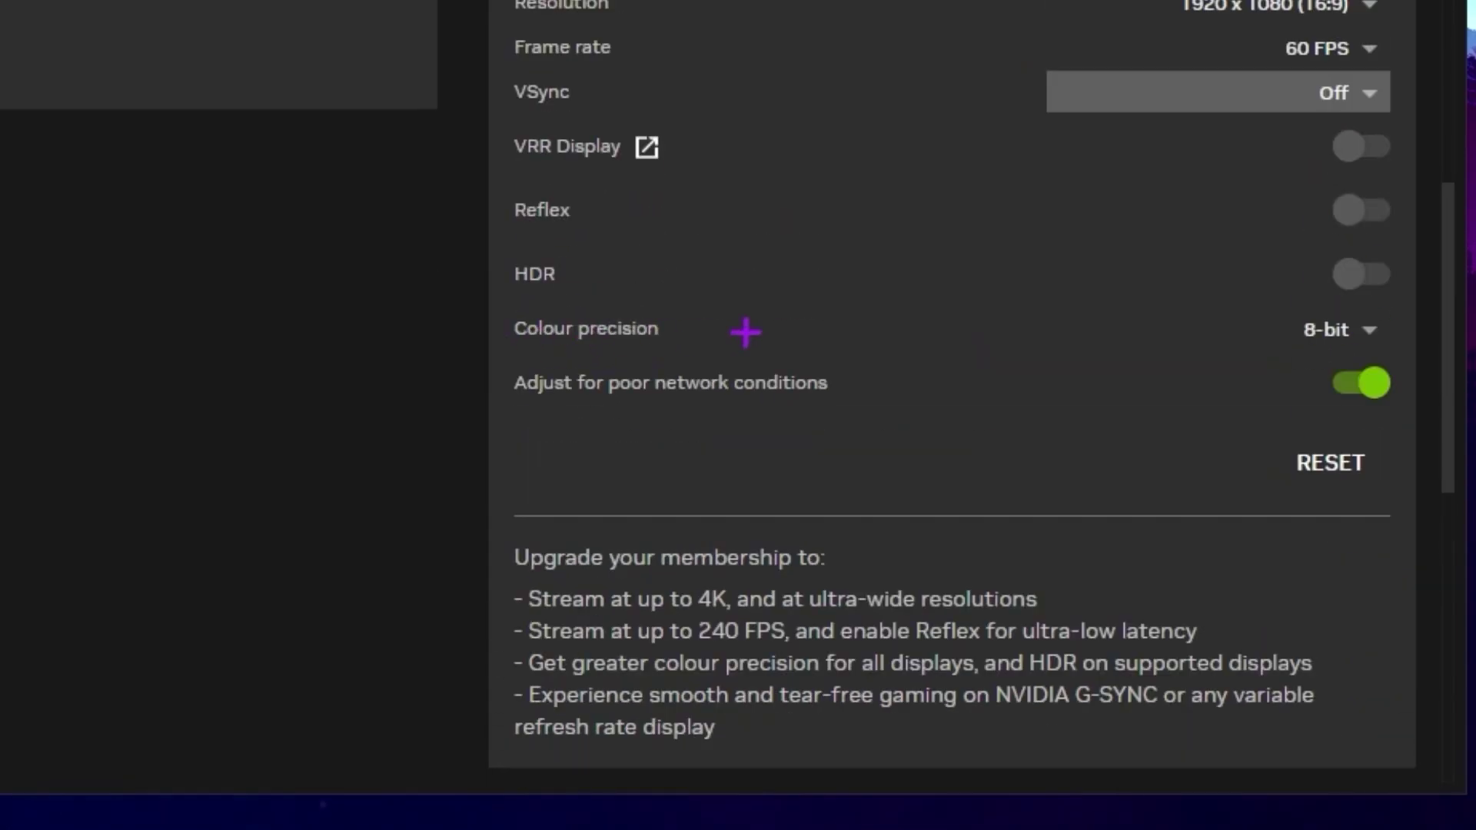
pyautogui.click(1307, 346)
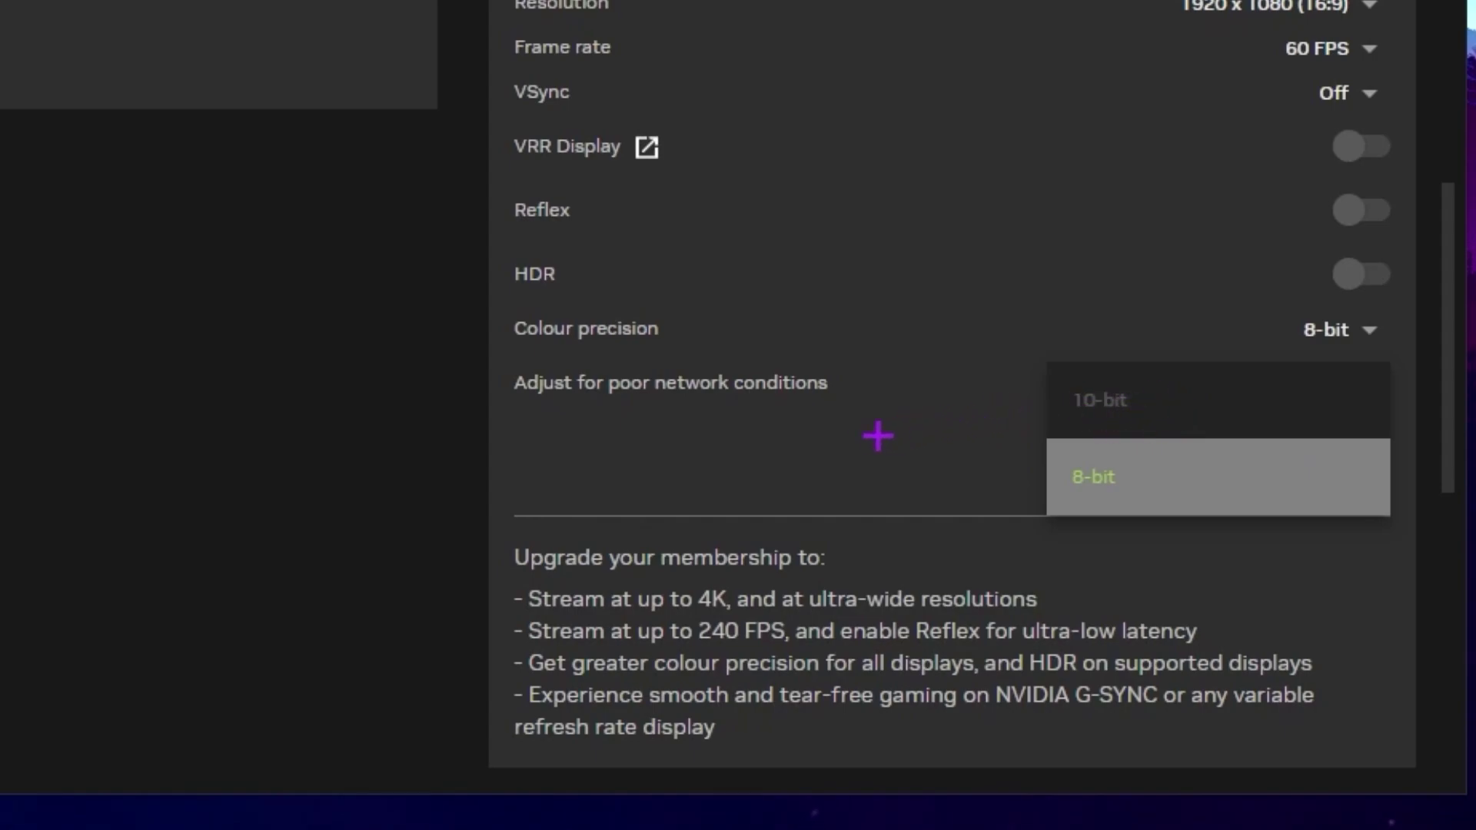
pyautogui.click(861, 434)
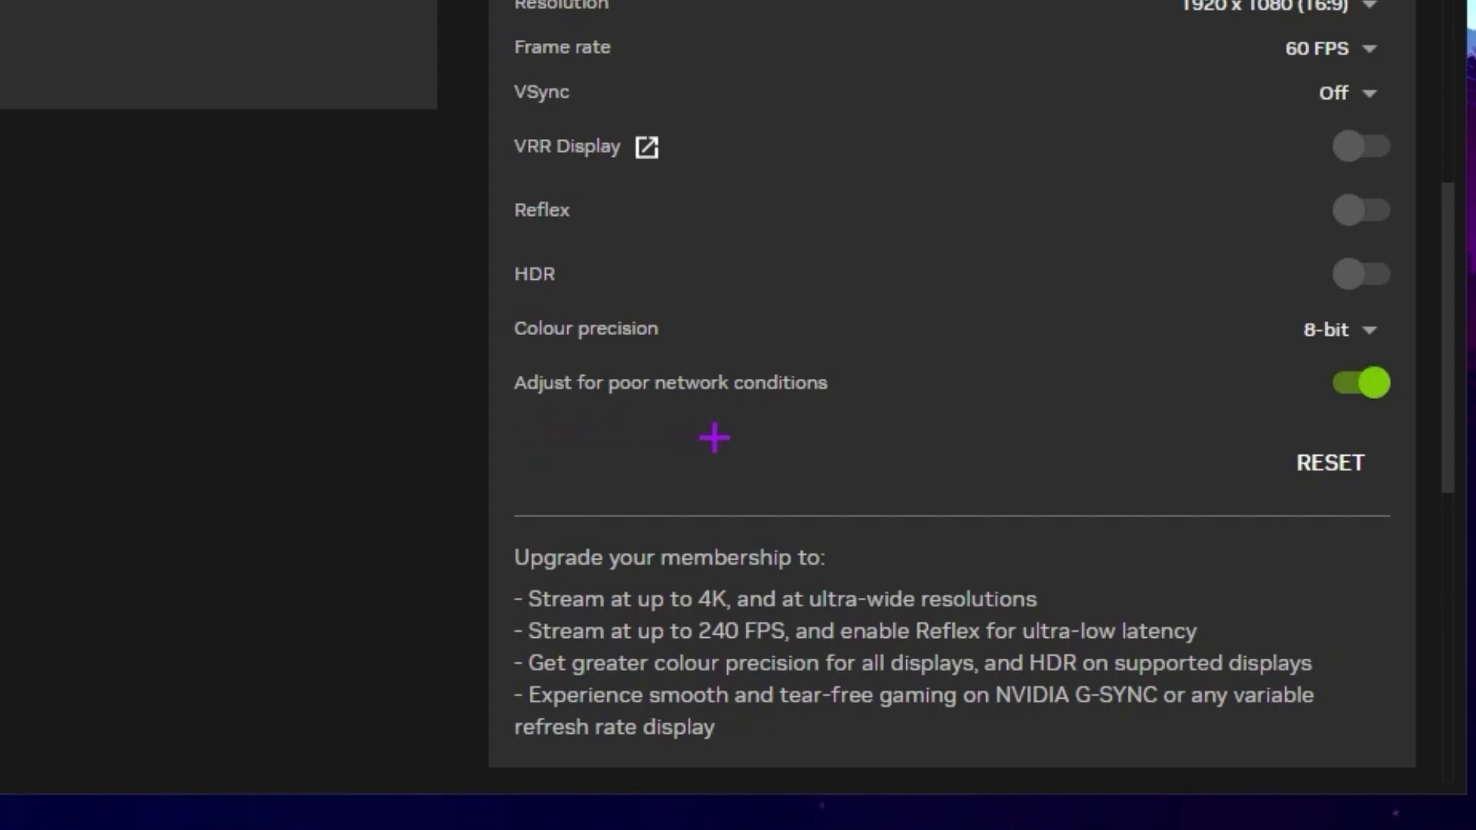
pyautogui.scroll(-4, 715, 438)
pyautogui.scroll(-4, 961, 366)
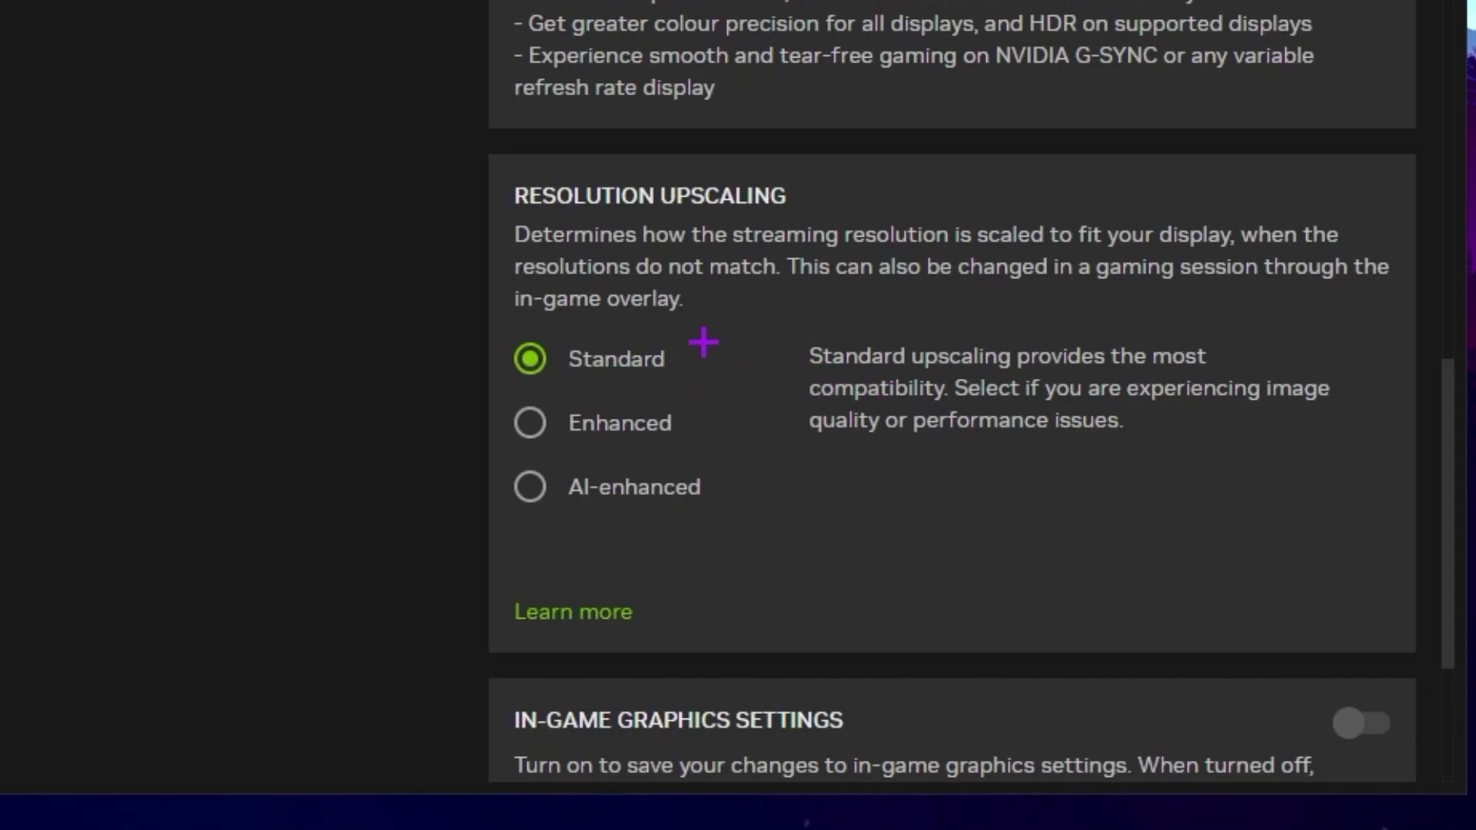
pyautogui.scroll(-5, 976, 375)
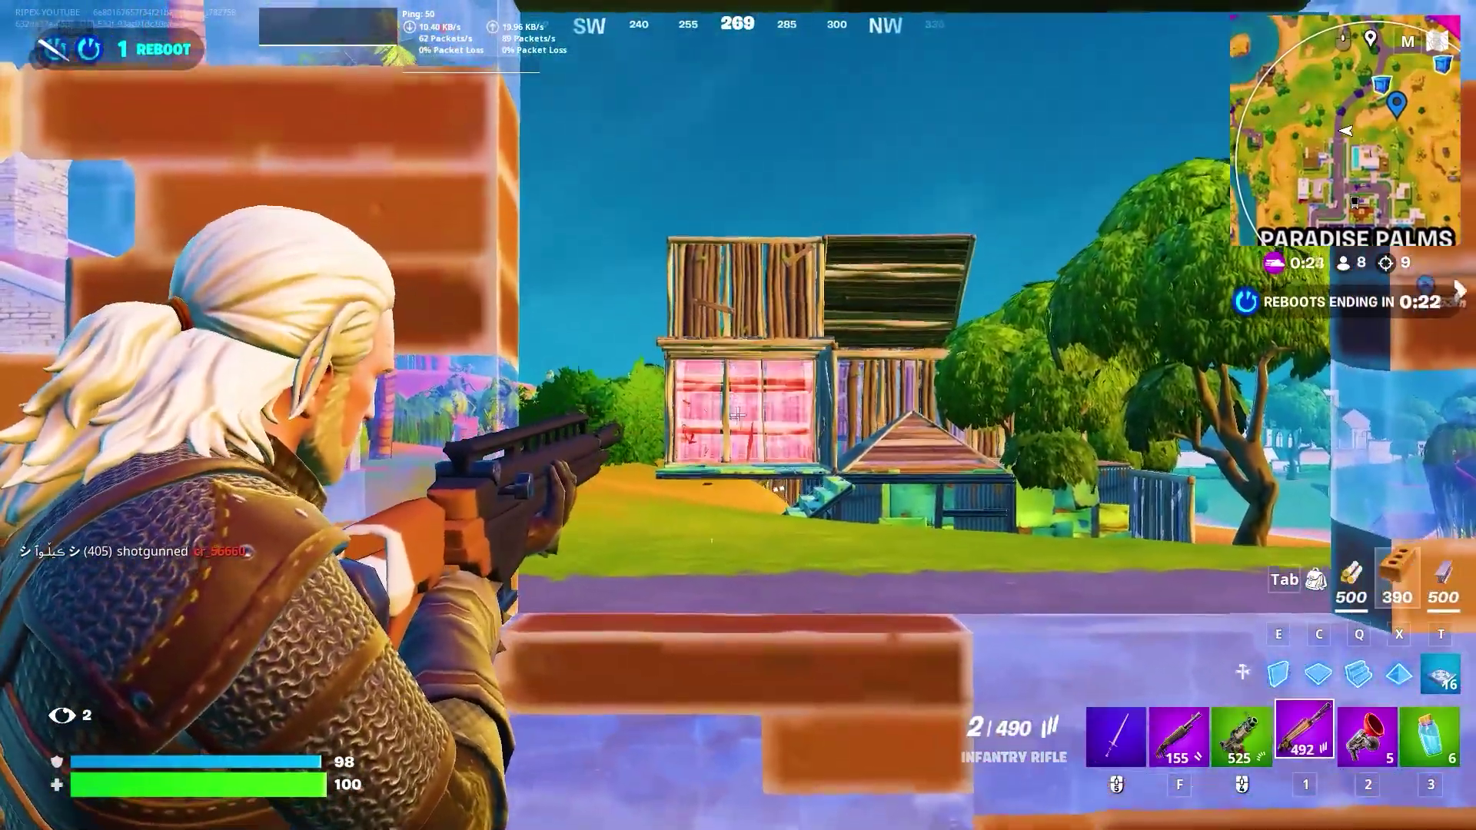
pyautogui.press('2')
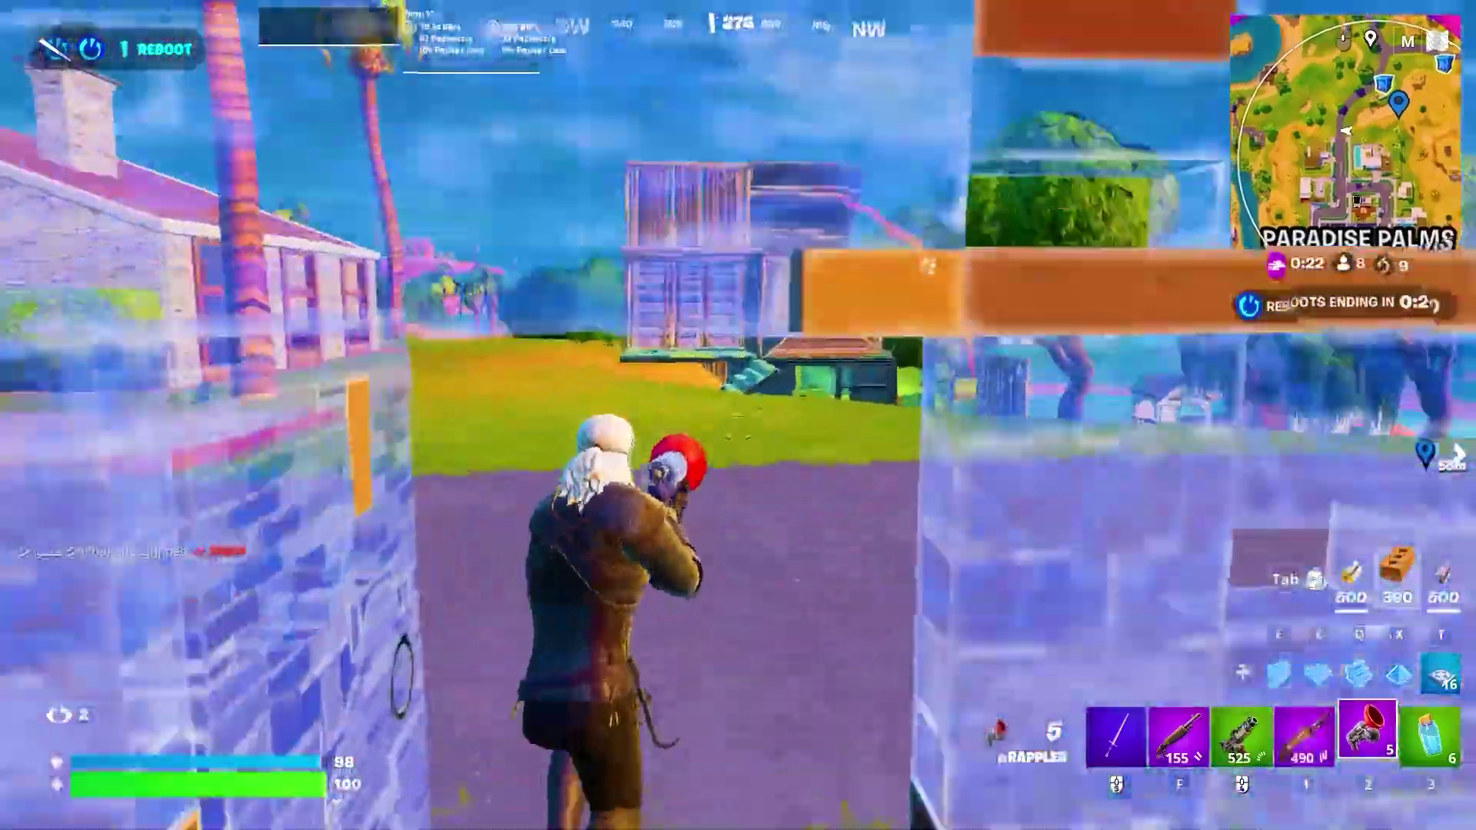
pyautogui.click(738, 415)
pyautogui.click(738, 415)
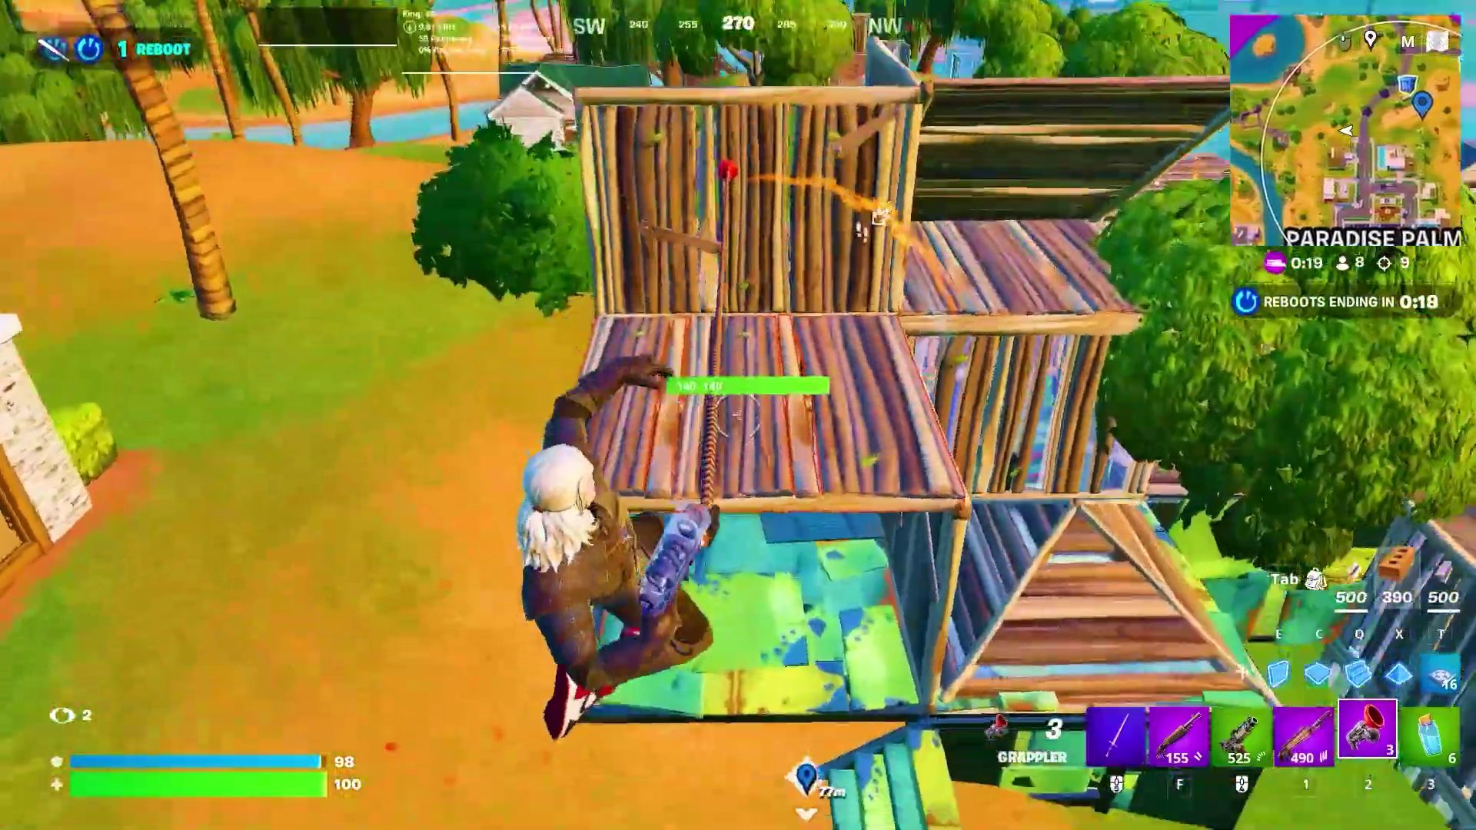
pyautogui.press('f')
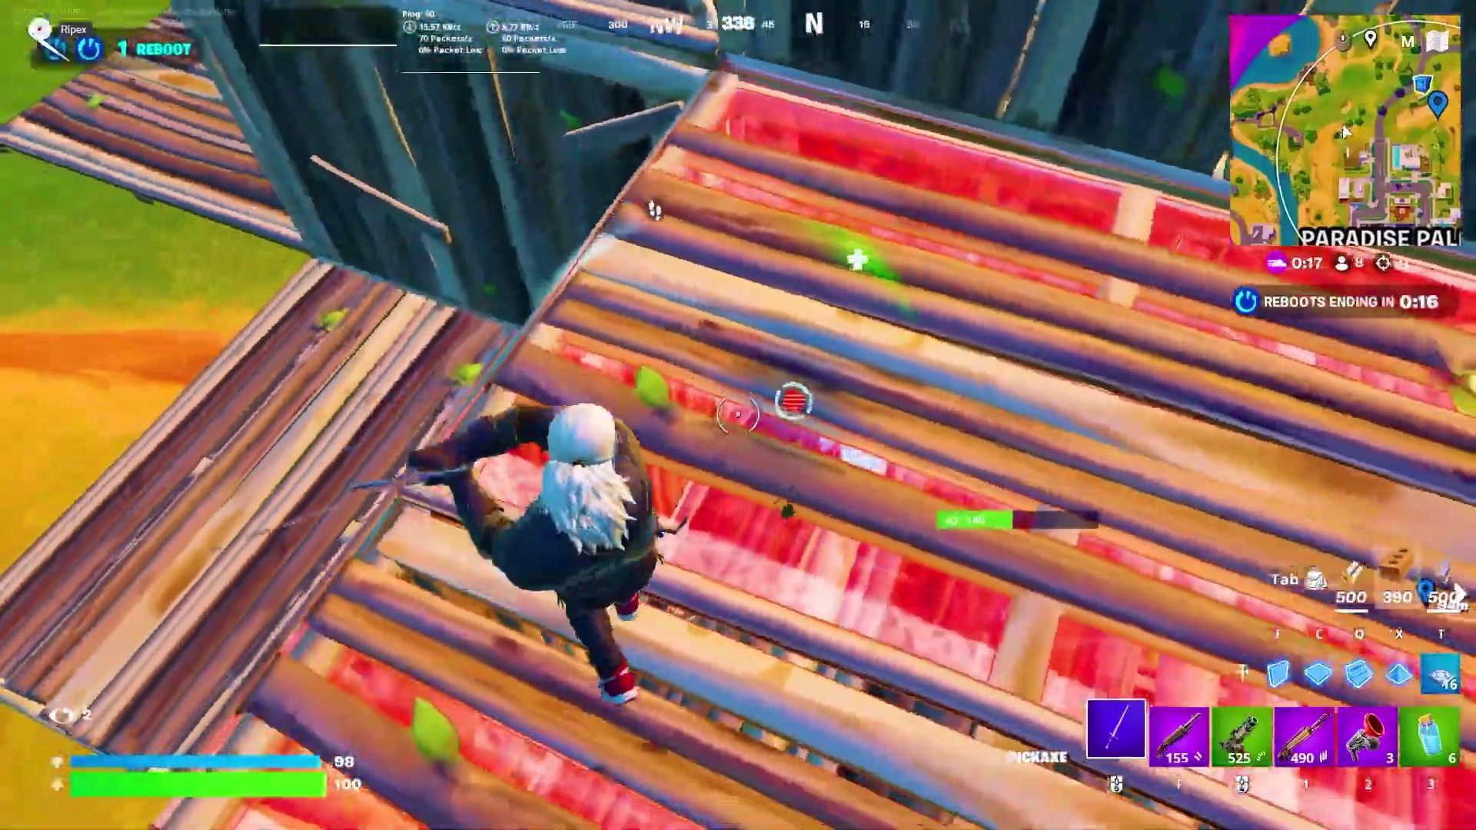
pyautogui.click(738, 415)
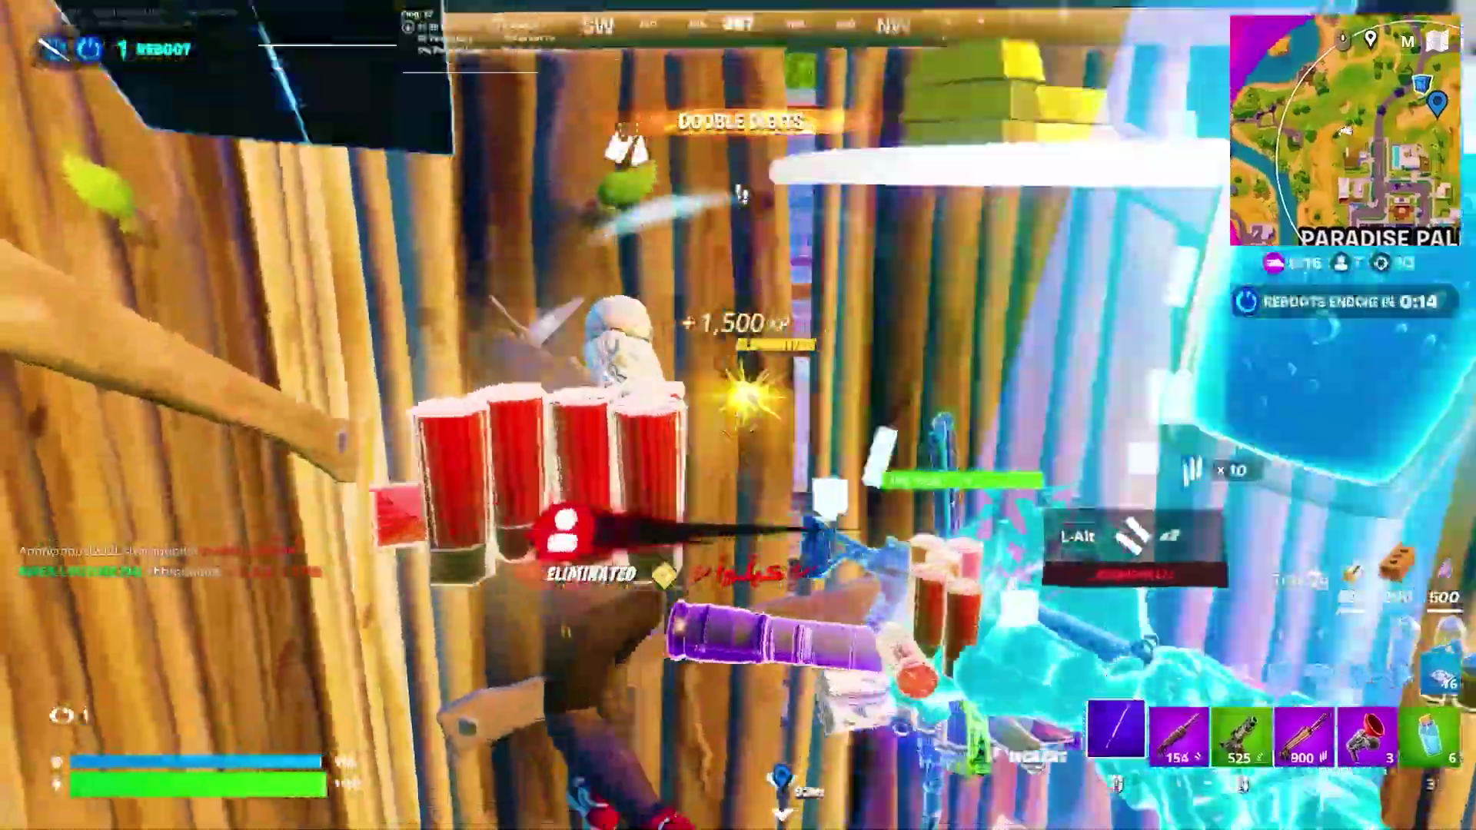
pyautogui.press('w')
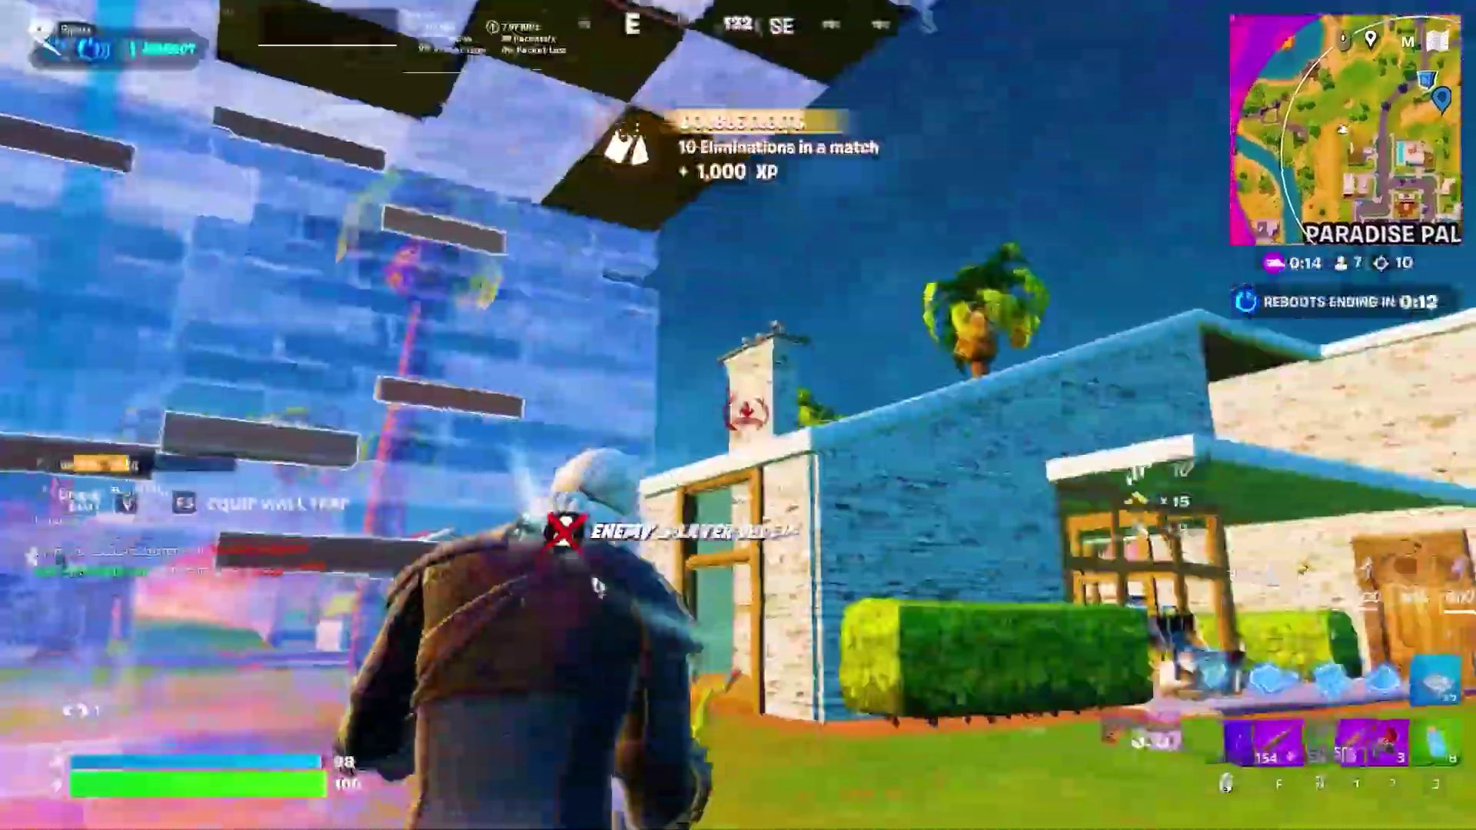
pyautogui.press('w')
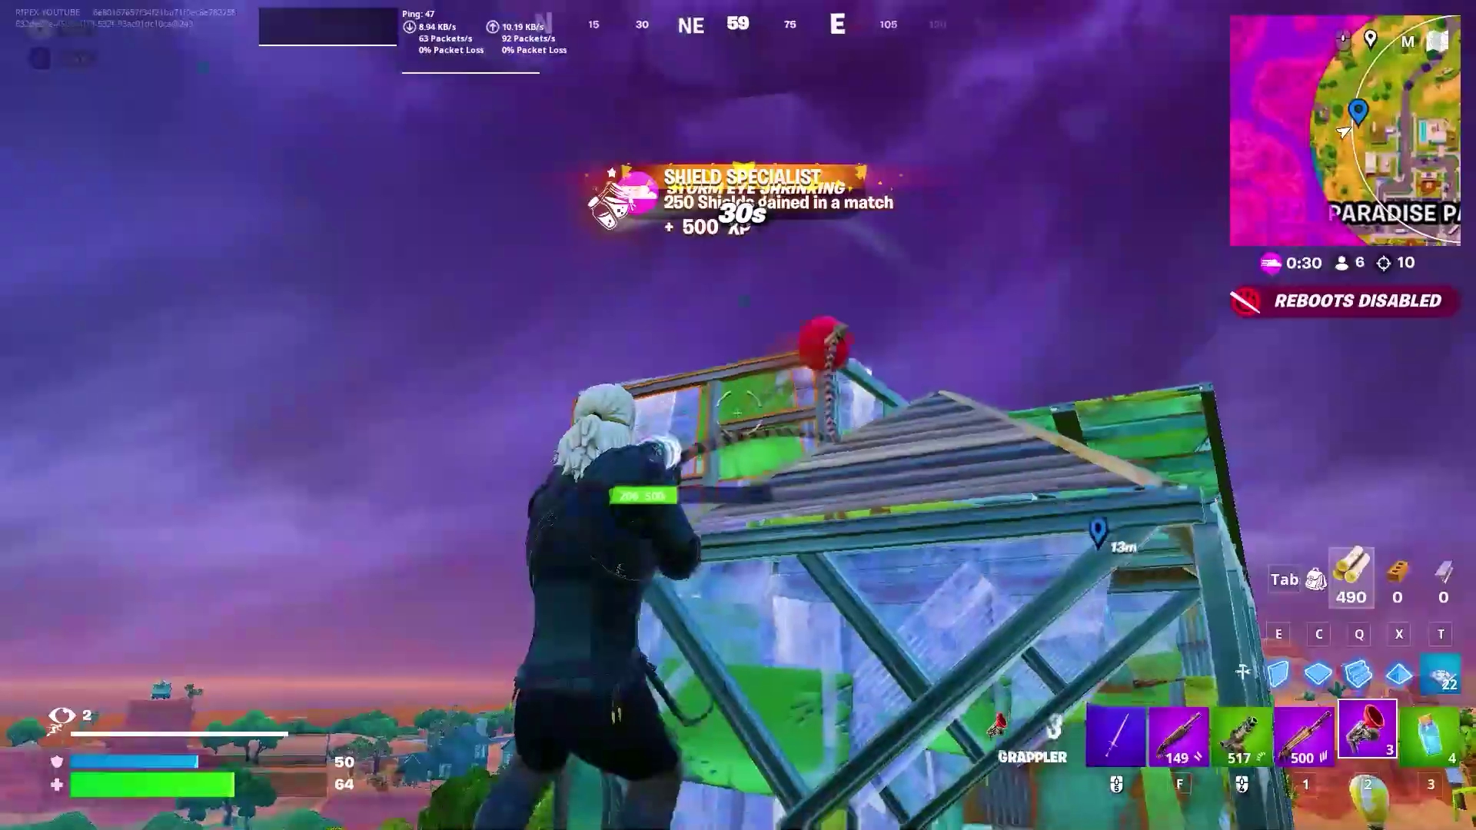
pyautogui.press('w')
pyautogui.press('f')
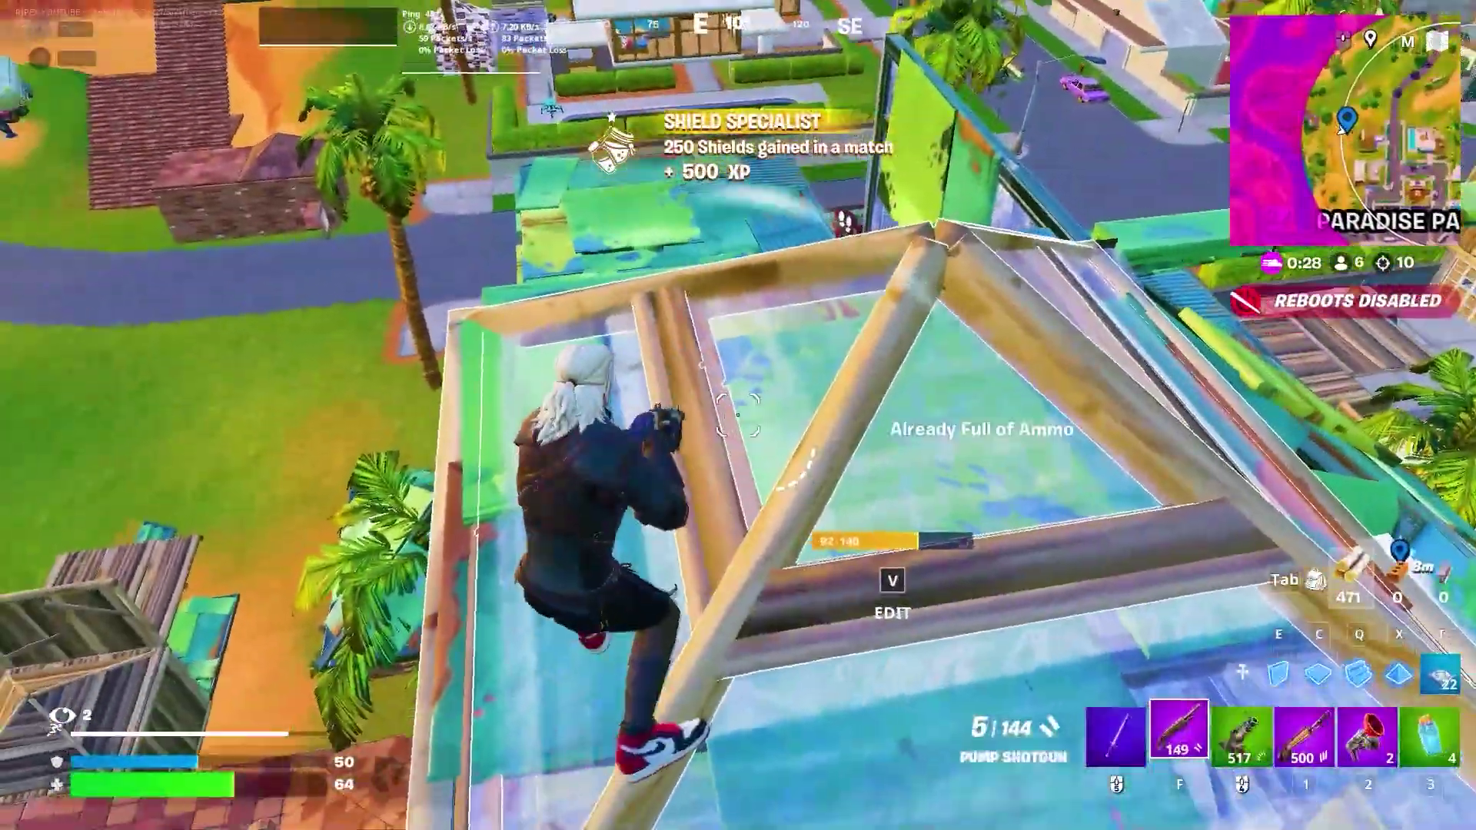
pyautogui.press('w')
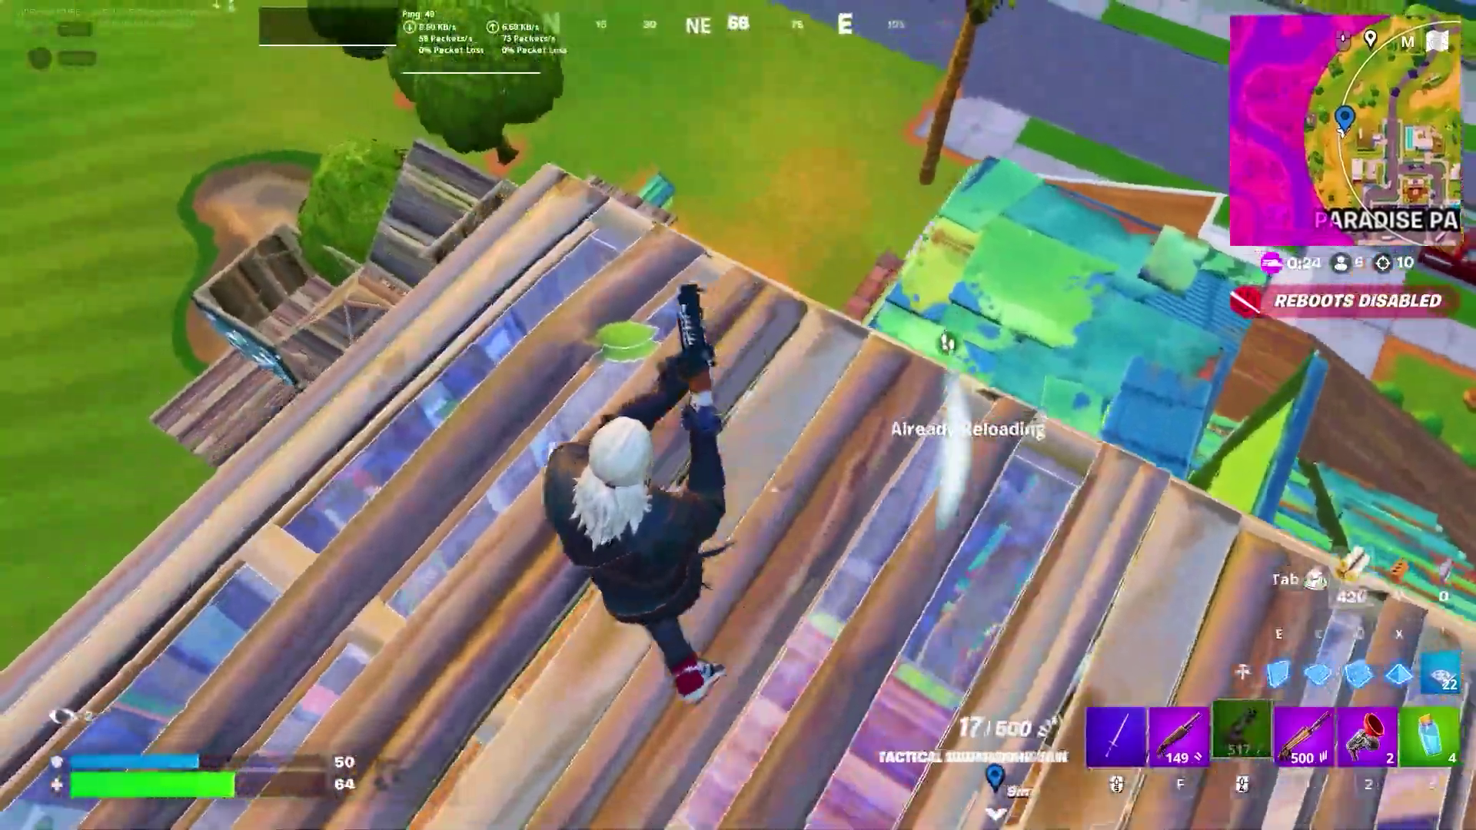
pyautogui.press('w')
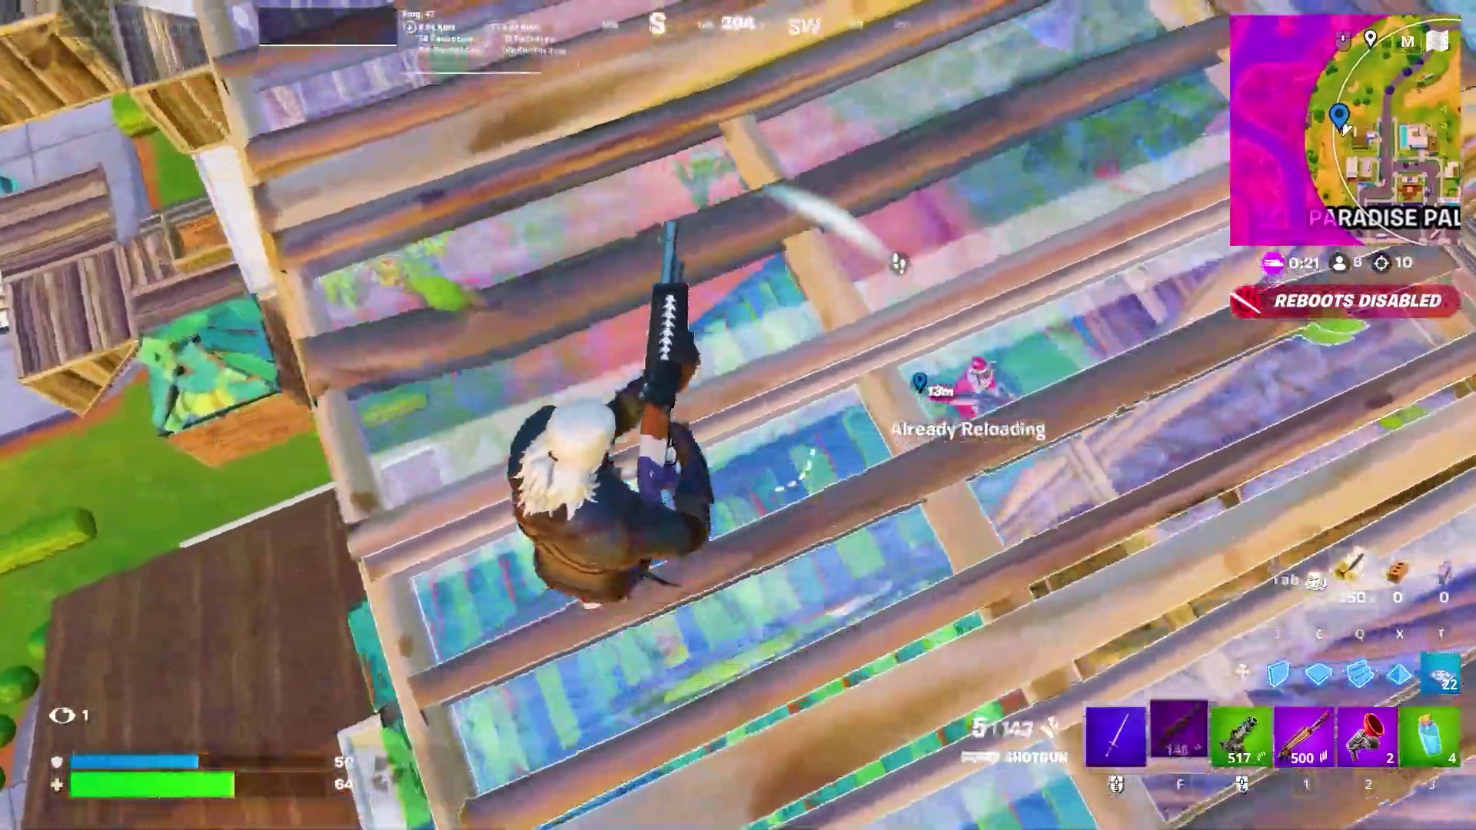
pyautogui.press('w')
pyautogui.press('w')
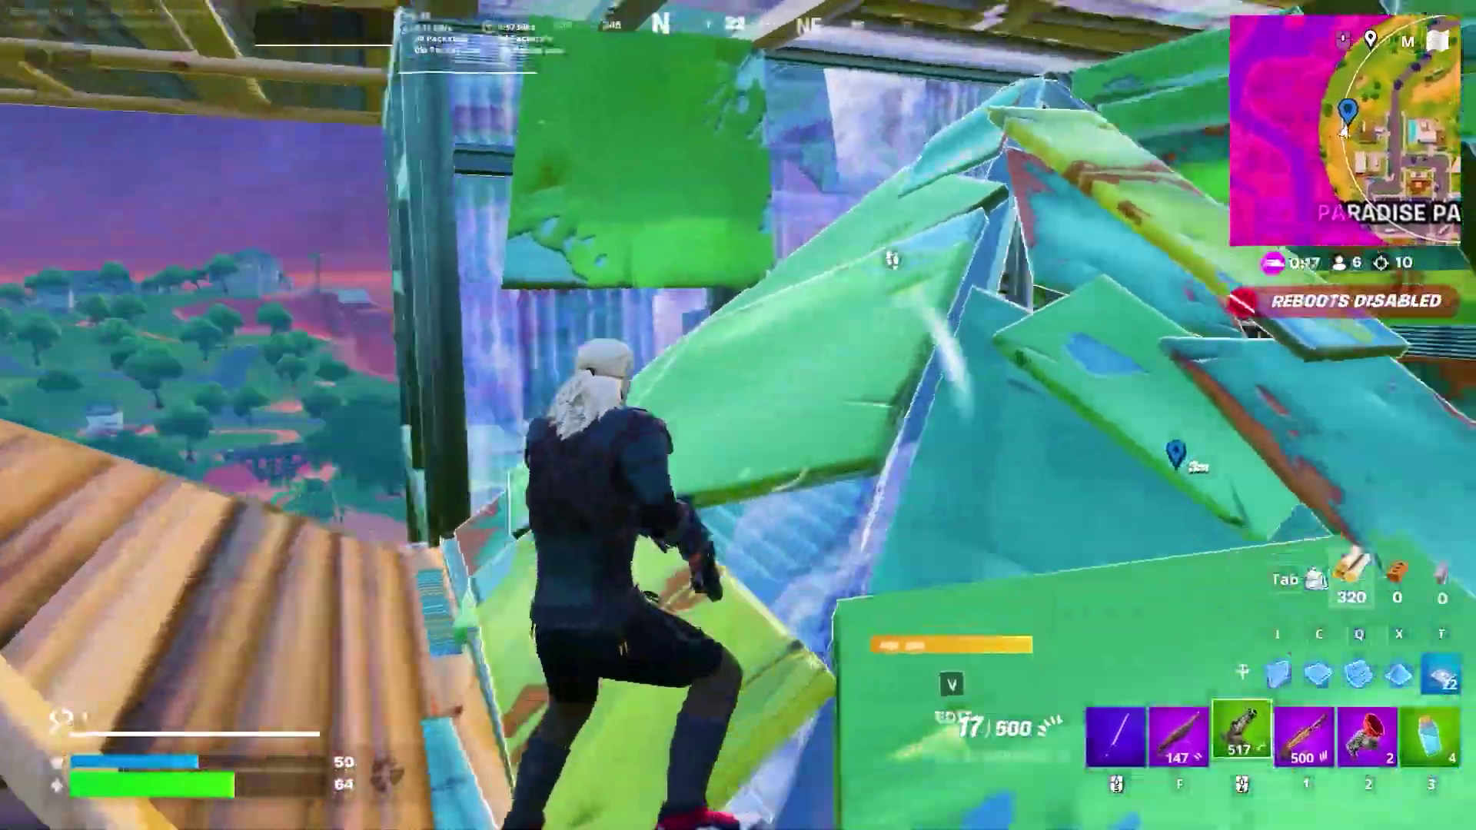
pyautogui.press('w')
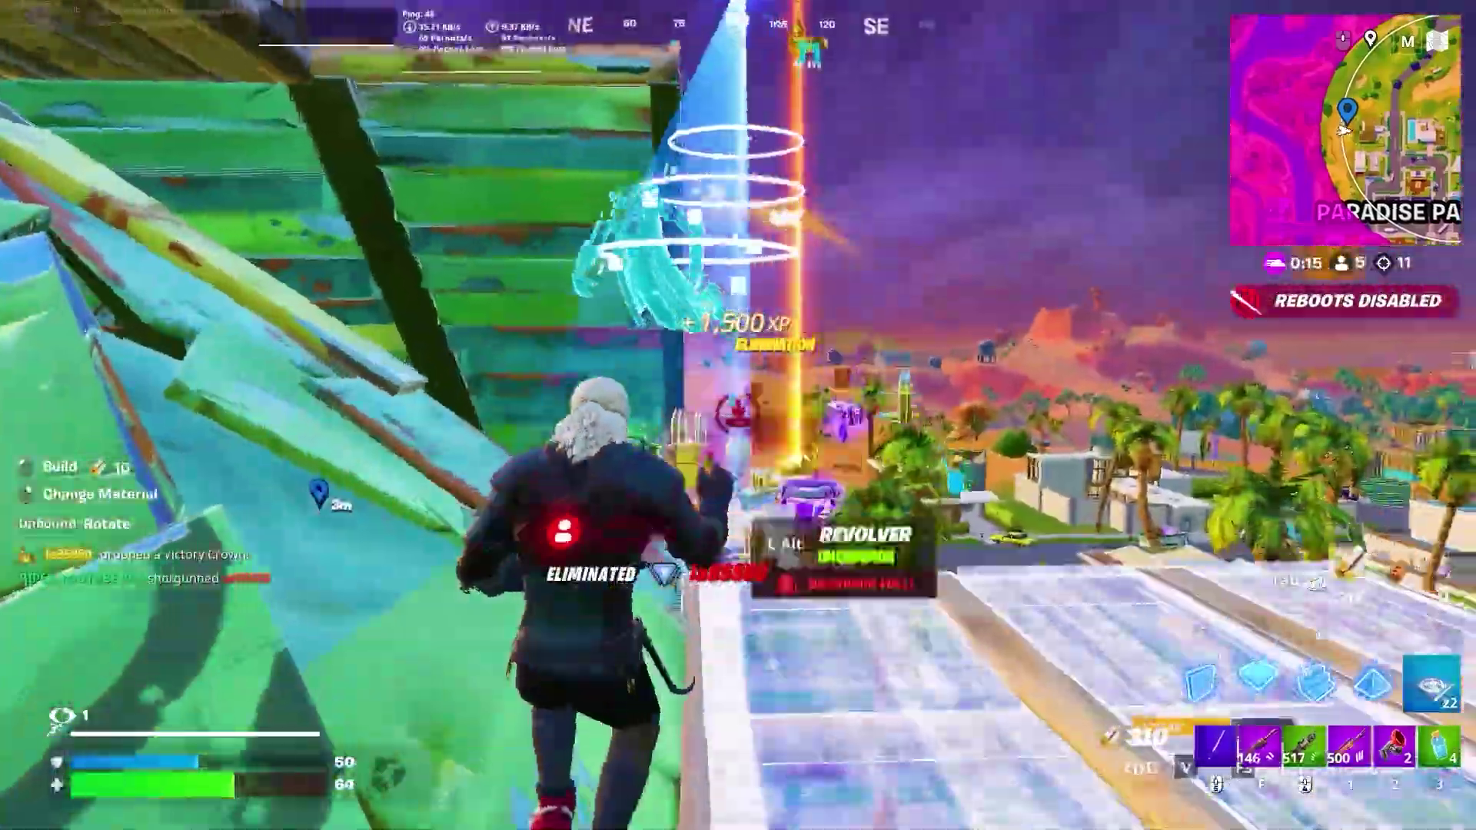
pyautogui.press('w')
pyautogui.press('f')
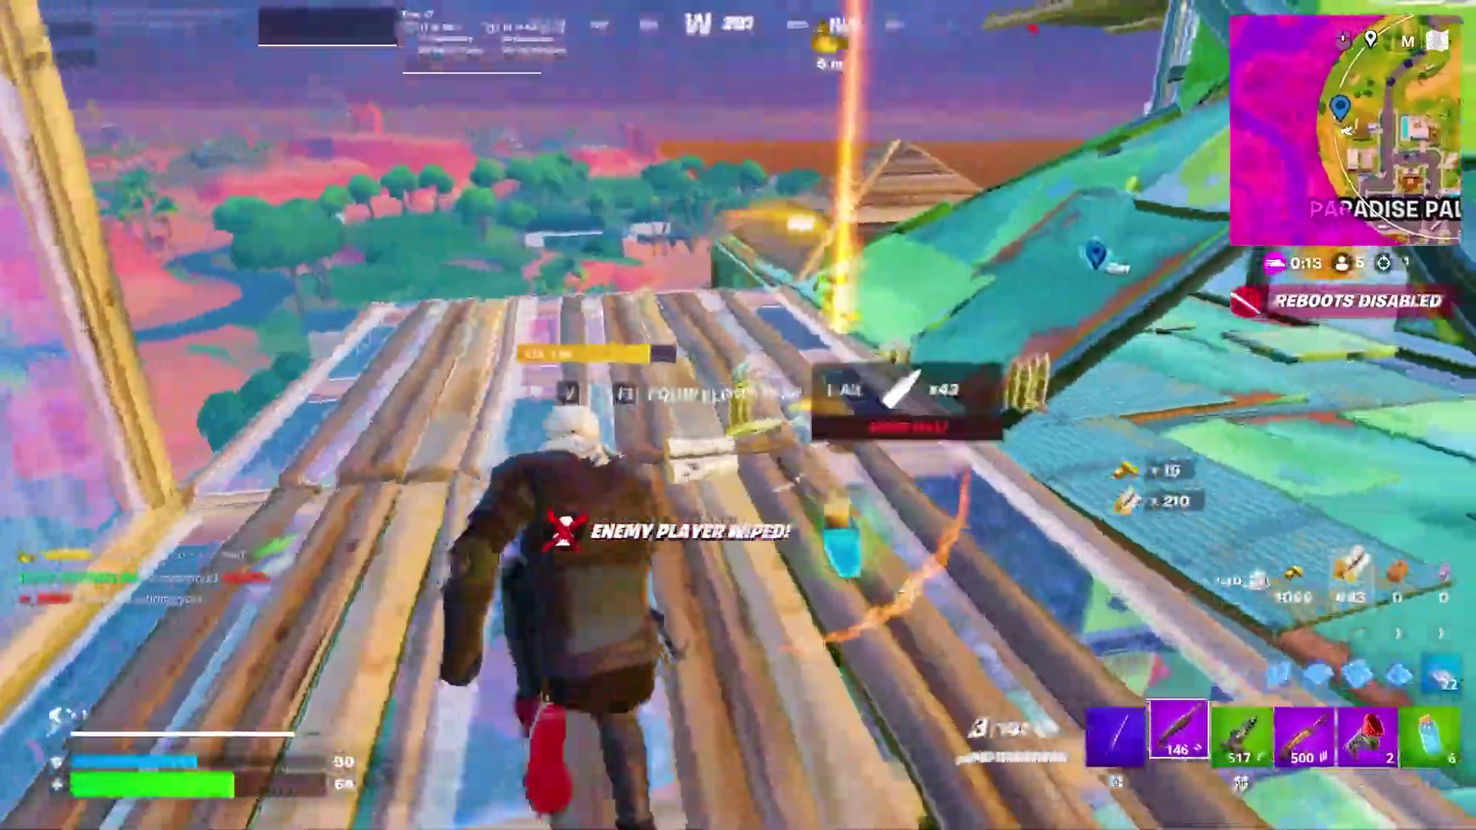
pyautogui.press('w')
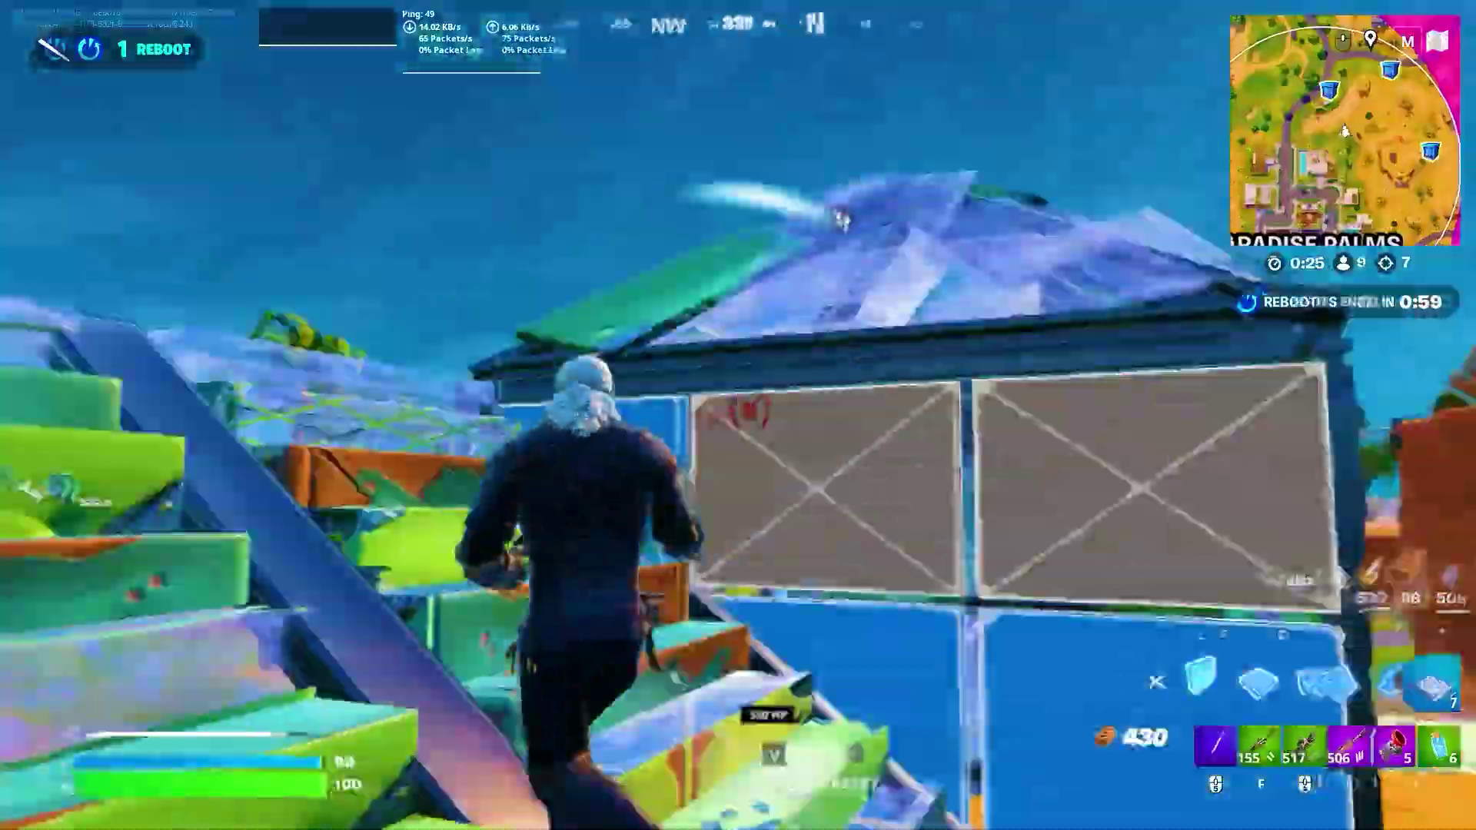
pyautogui.press('w')
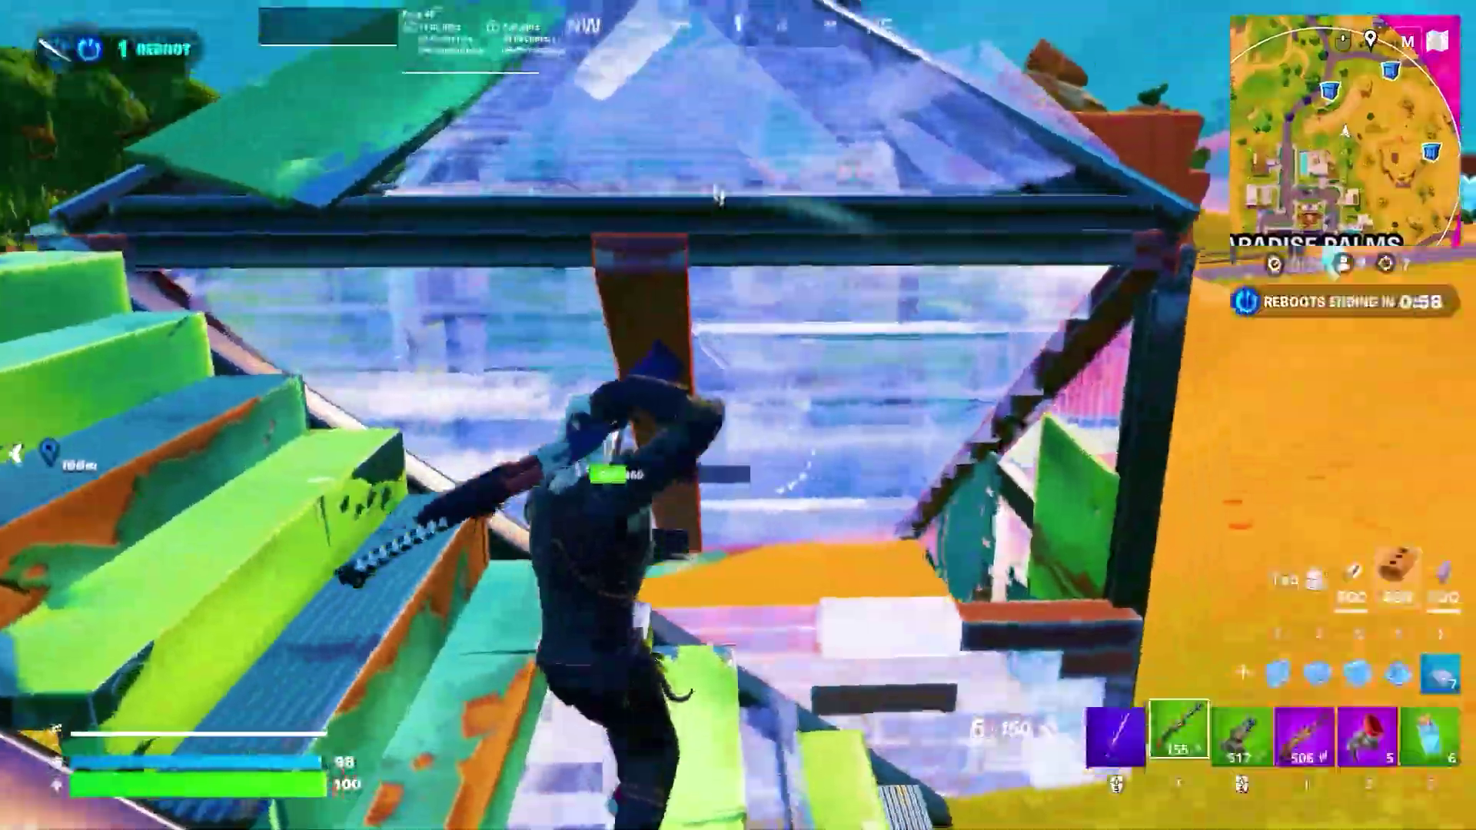
pyautogui.press('w')
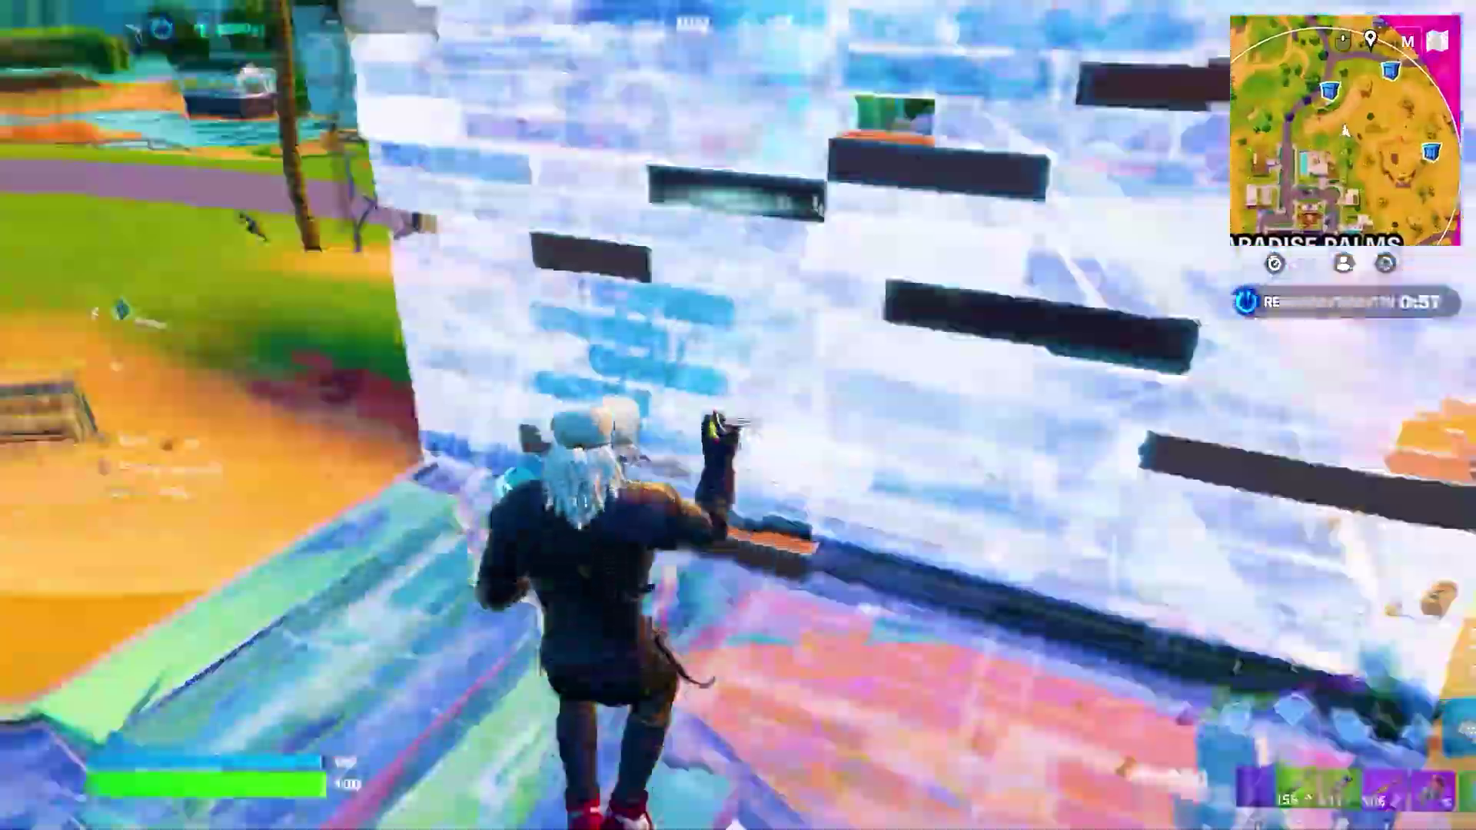